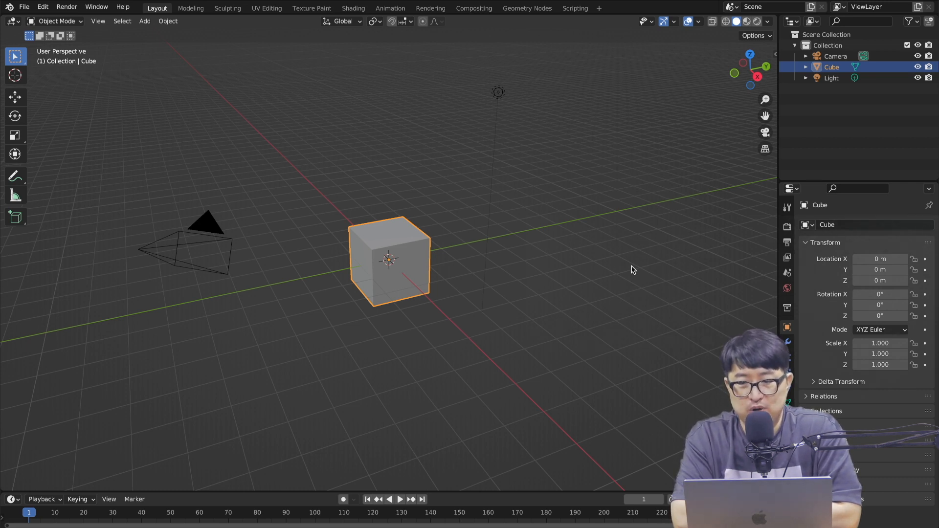
middle_click_drag(631, 270, 554, 264)
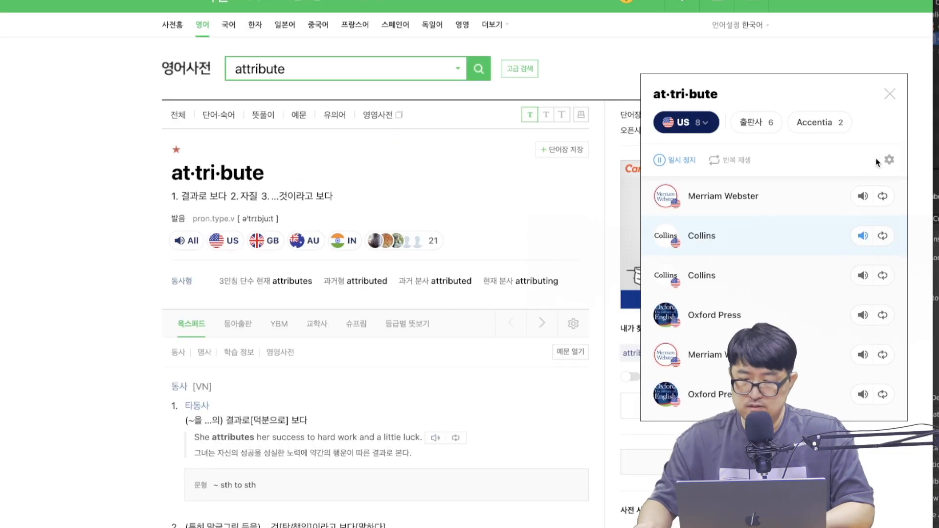
Dismiss the pronunciation list and review the verb and noun meanings of "attribute" in the online English dictionary
left_click(891, 95)
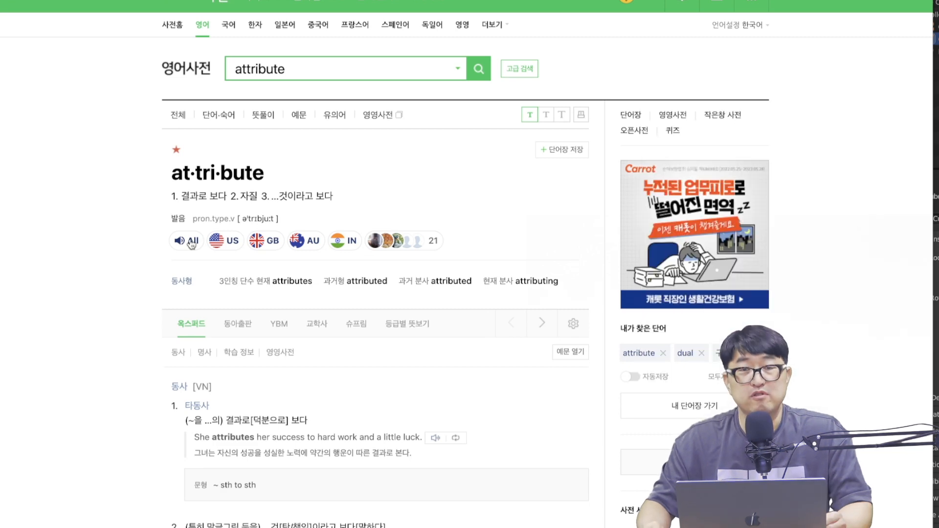
scroll(491, 145, "down", 2)
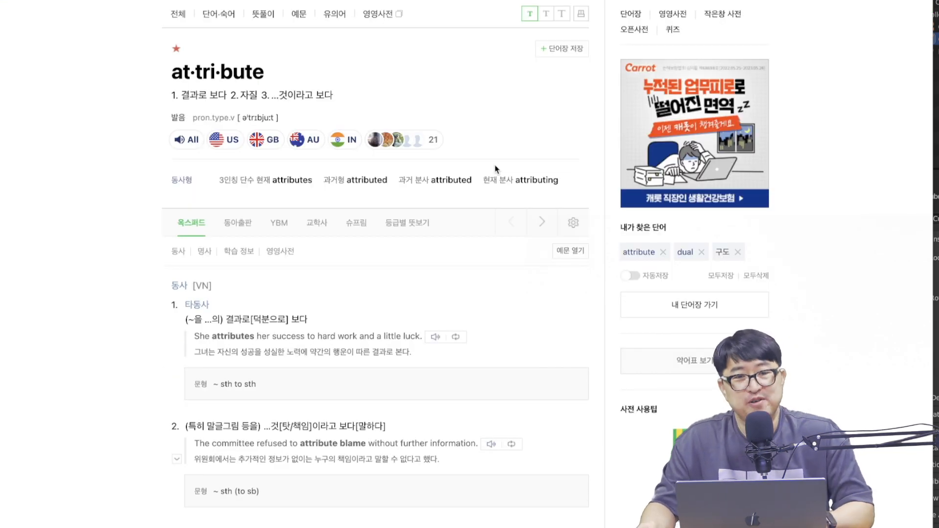
scroll(494, 169, "down", 8)
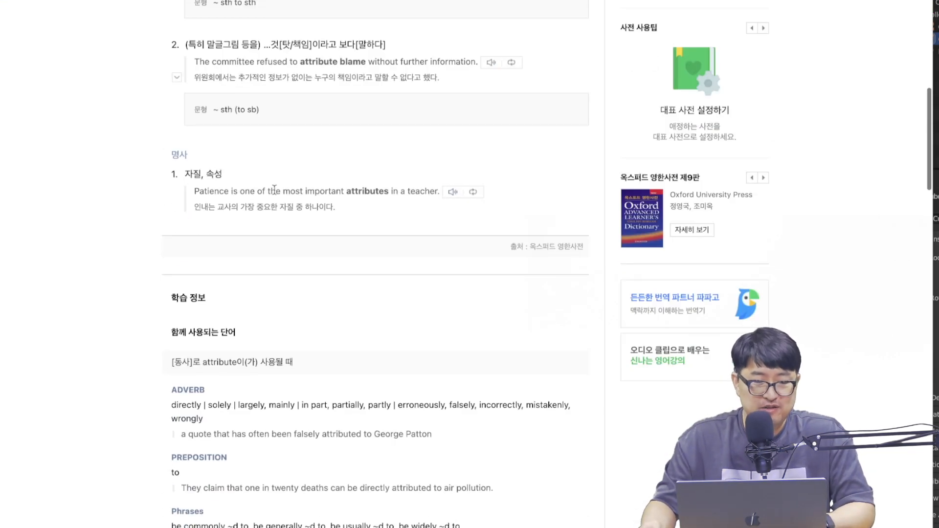
left_click_drag(247, 186, 231, 190)
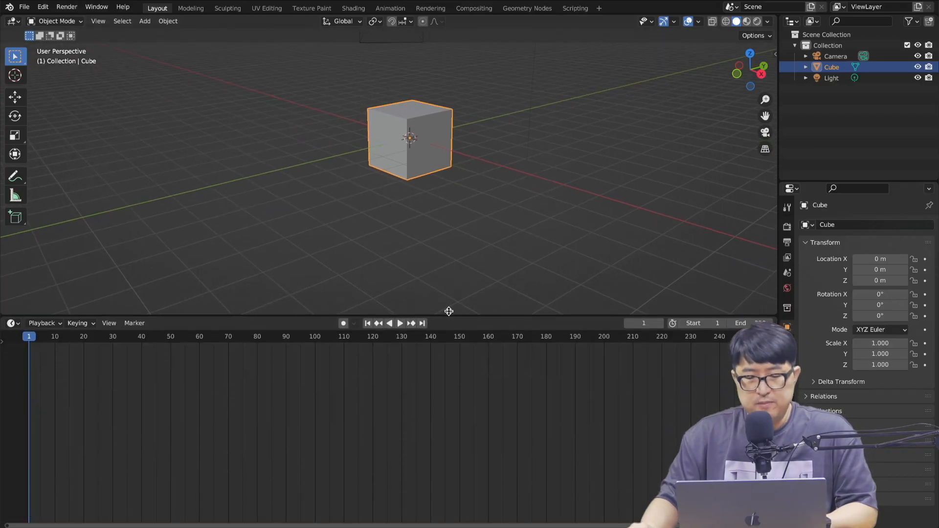
Enlarge the timeline area, turn it into a Geometry Node Editor and create a new node tree for the cube
left_click_drag(448, 311, 449, 307)
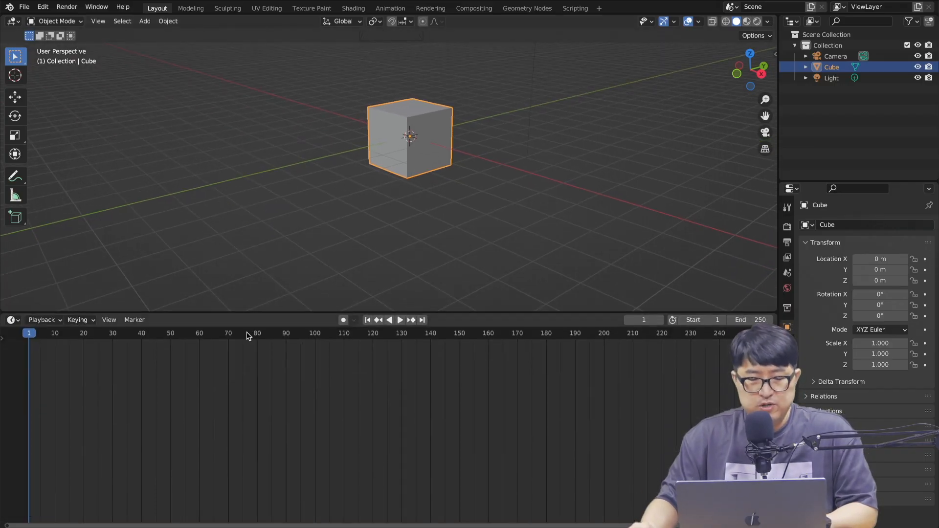
left_click(12, 321)
left_click(53, 410)
left_click(364, 320)
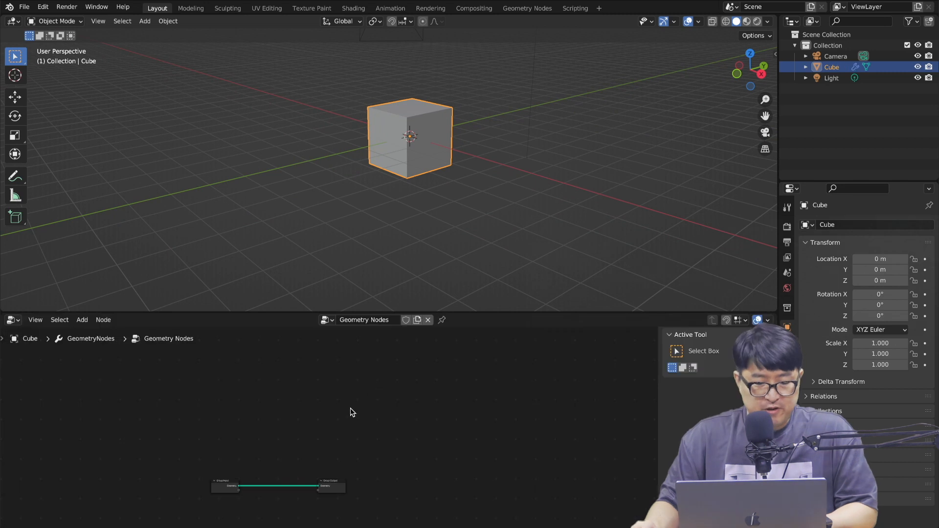
scroll(319, 417, "up", 5)
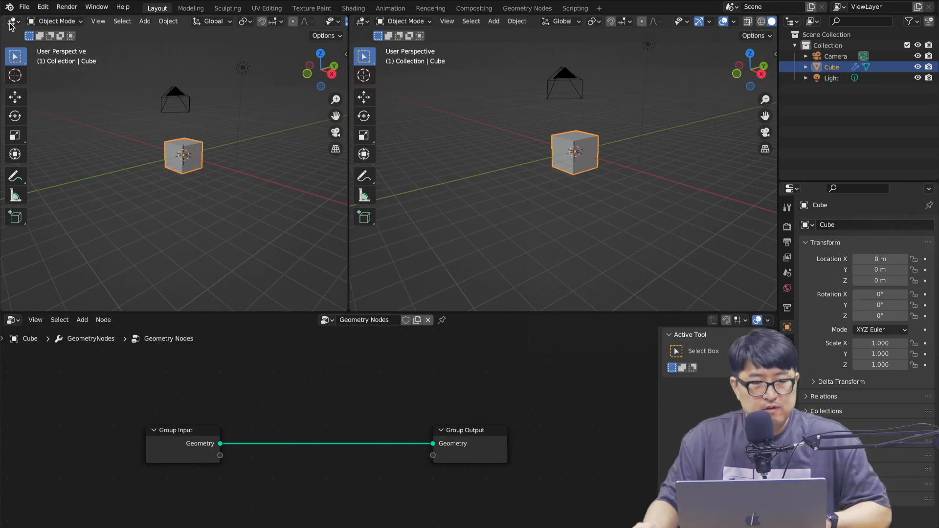
Split the 3D viewport side by side and turn one half into a Spreadsheet
left_click(12, 22)
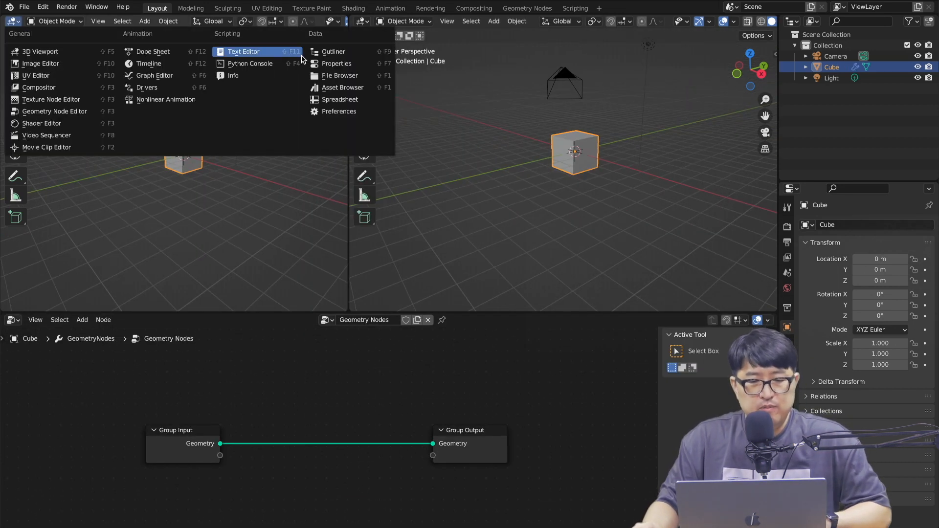
left_click(349, 99)
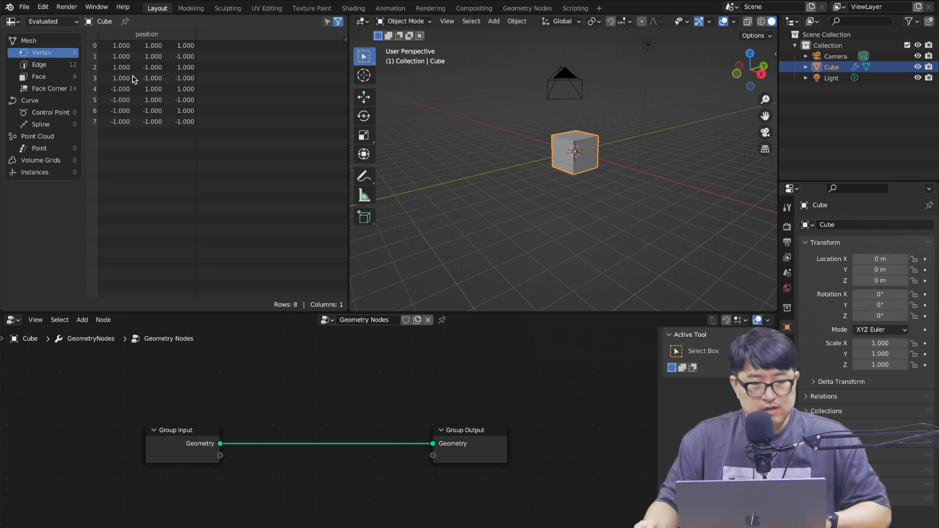
Examine the cube's vertex, edge and face attributes in the spreadsheet and browse the node categories that can be added
key("ctrl+Tab")
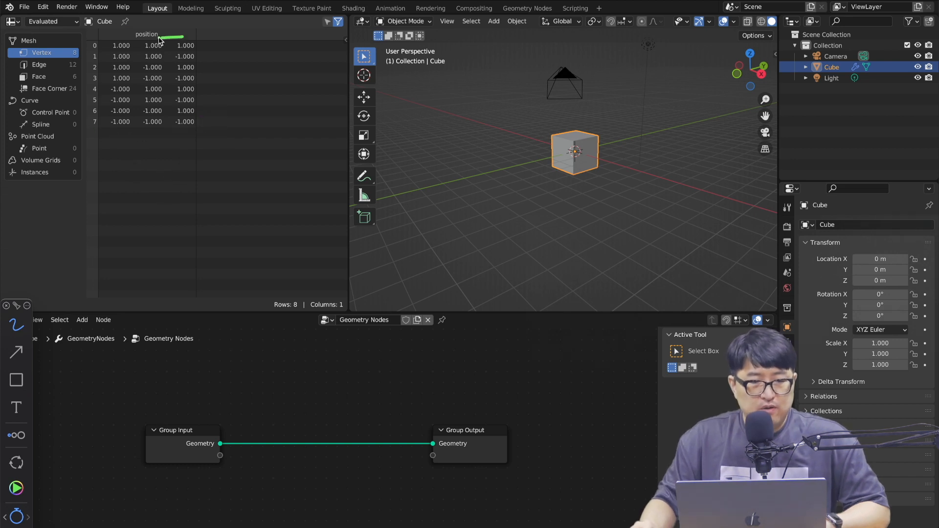
mouse_move(182, 37)
left_mouse_down()
mouse_move(168, 21)
mouse_move(182, 37)
left_mouse_up()
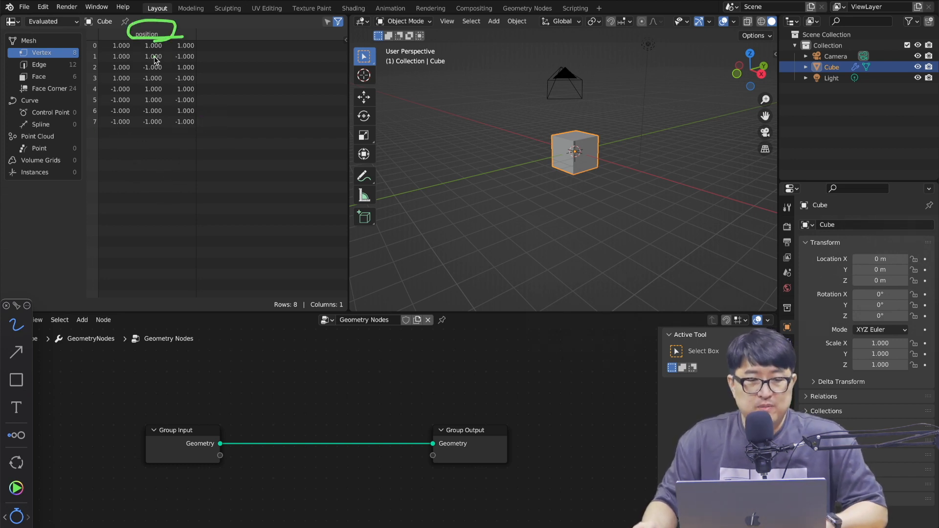
key("ctrl+Tab")
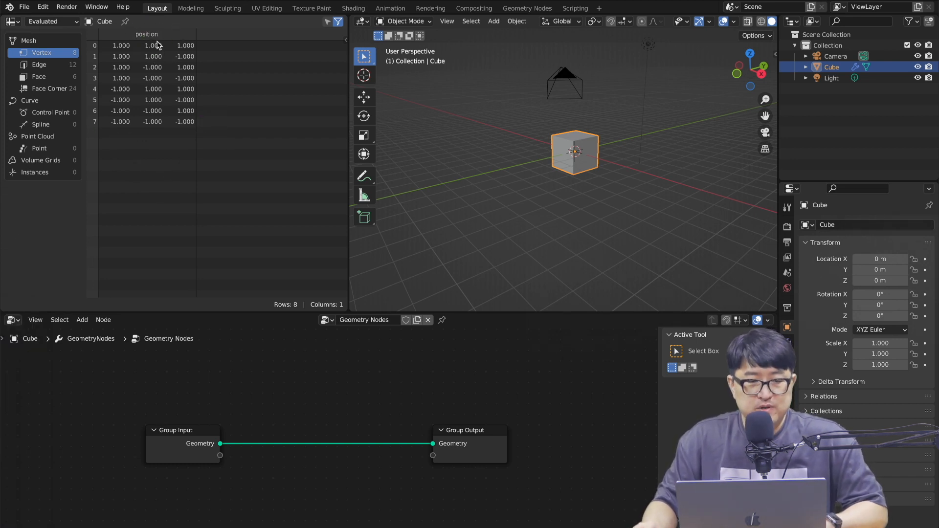
left_click(36, 67)
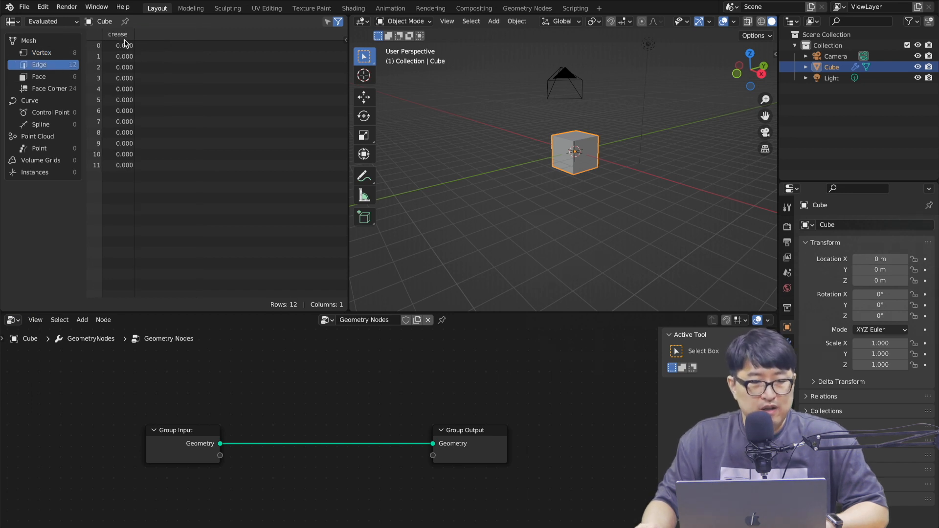
left_click(52, 79)
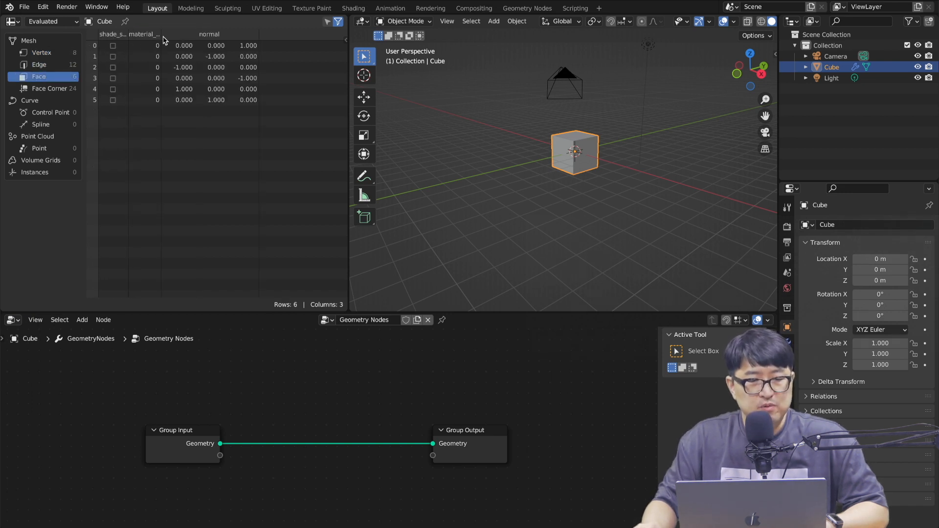
left_click(42, 52)
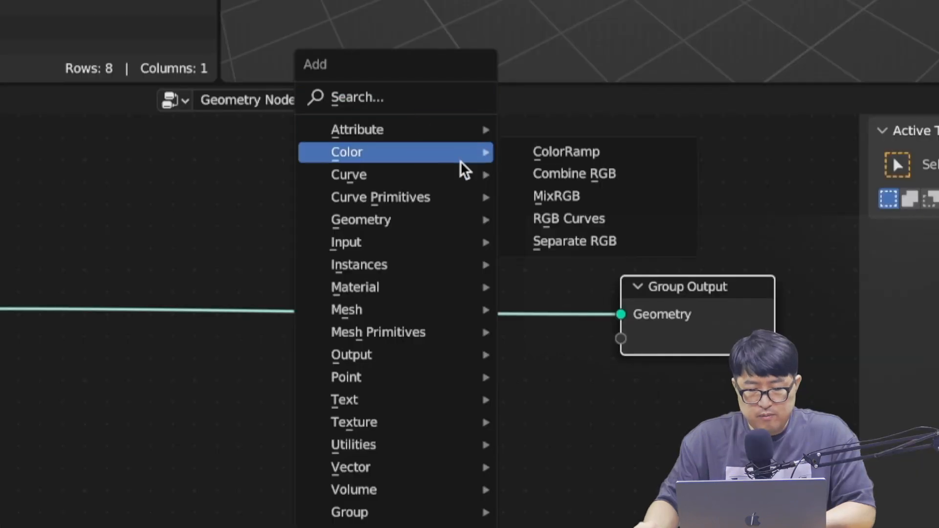
mouse_move(440, 136)
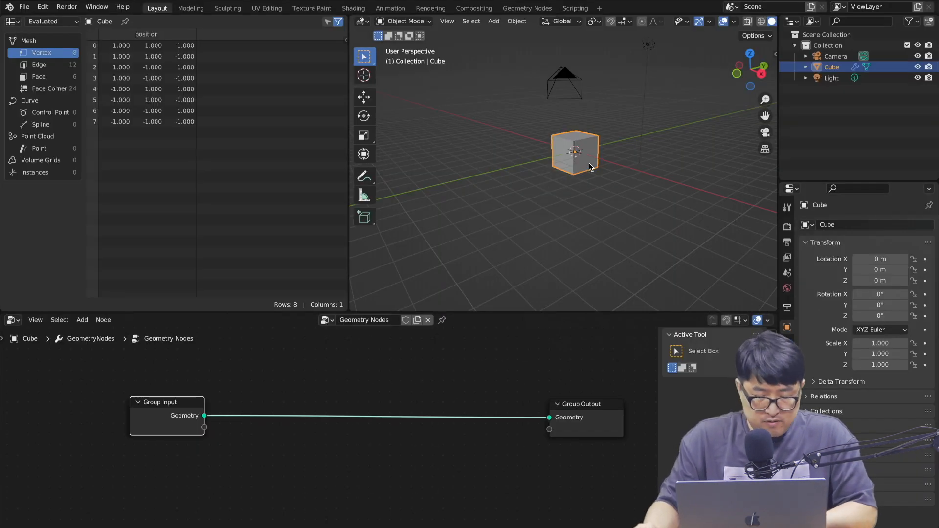
Delete the default cube and add a mesh plane in its place
key("x")
left_click(588, 164)
key("shift+a")
left_click(618, 172)
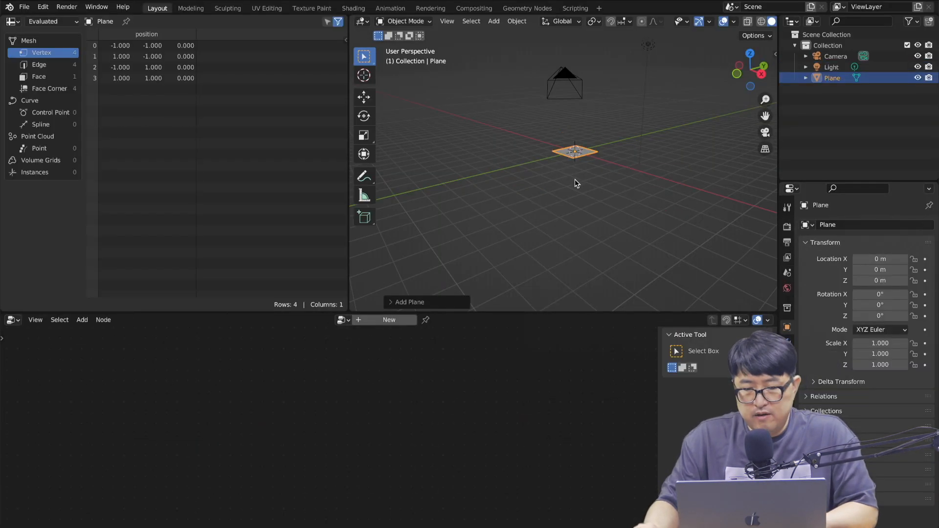
Scale the plane uniformly to about 4.06 and apply its scale
middle_click_drag(575, 179, 561, 184)
key("s")
left_click(674, 260)
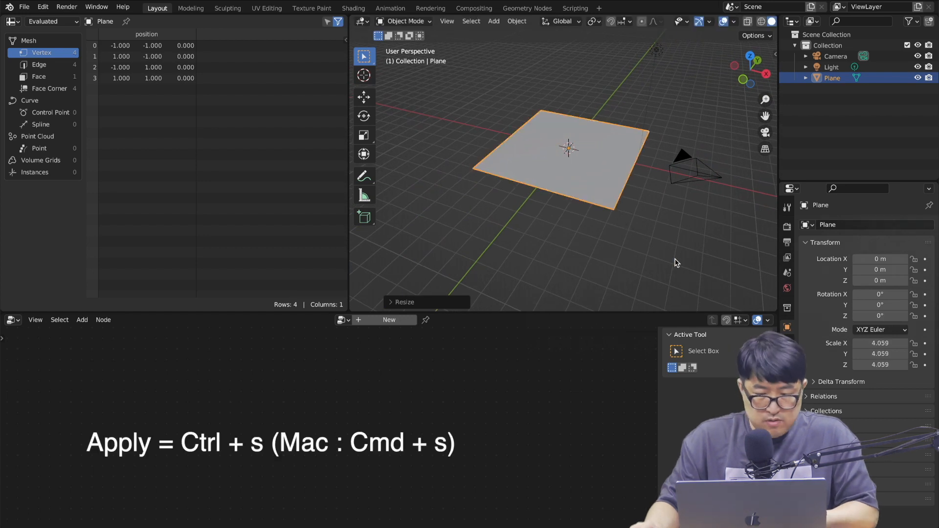
key("ctrl+a")
left_click(624, 277)
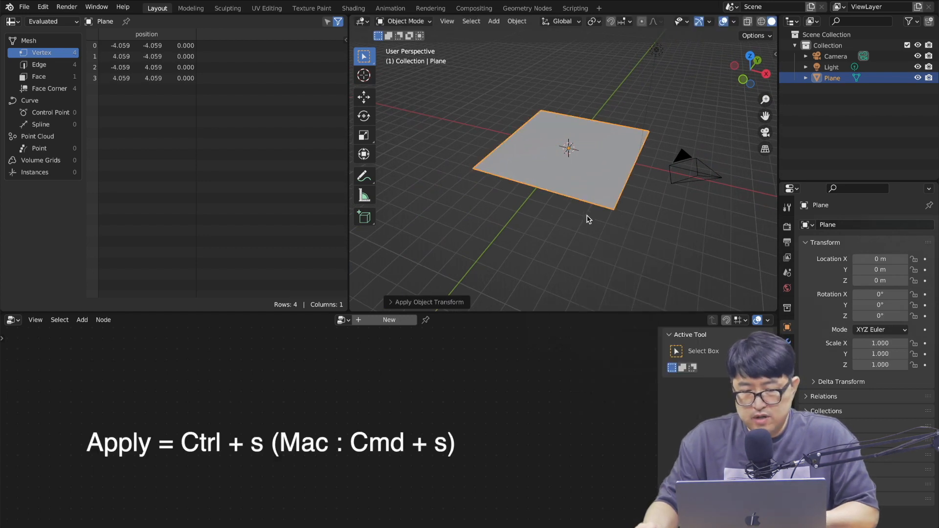
Subdivide the plane with 20 cuts in Edit Mode and return to Object Mode
key("Tab")
right_click(588, 180)
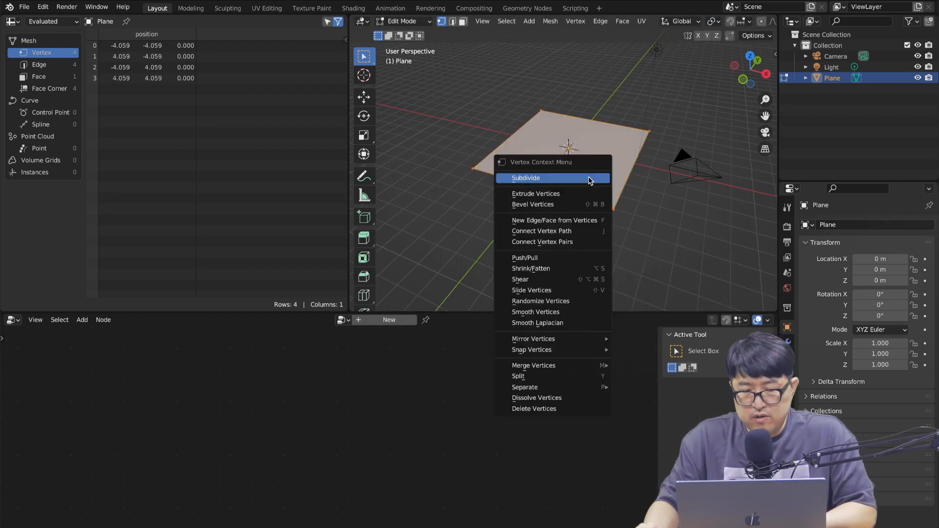
left_click(589, 180)
left_click(430, 303)
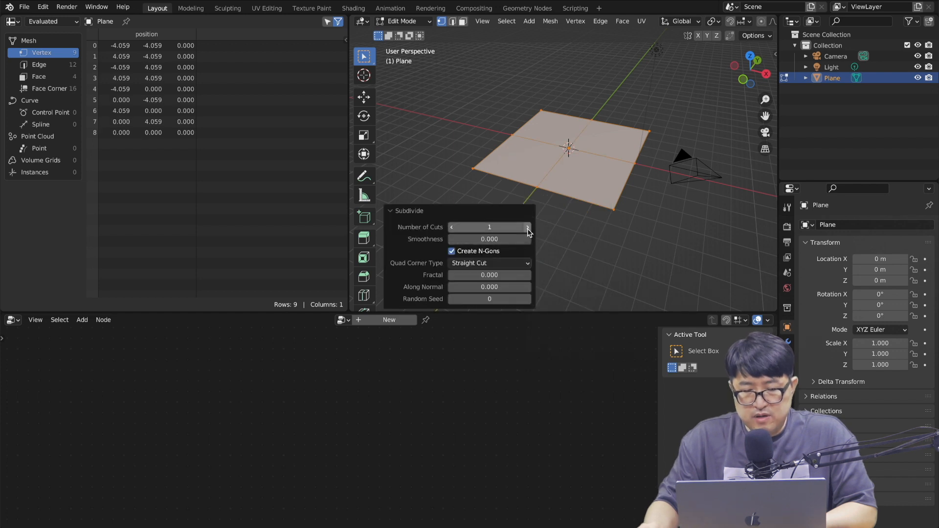
double_click(509, 226)
type("20")
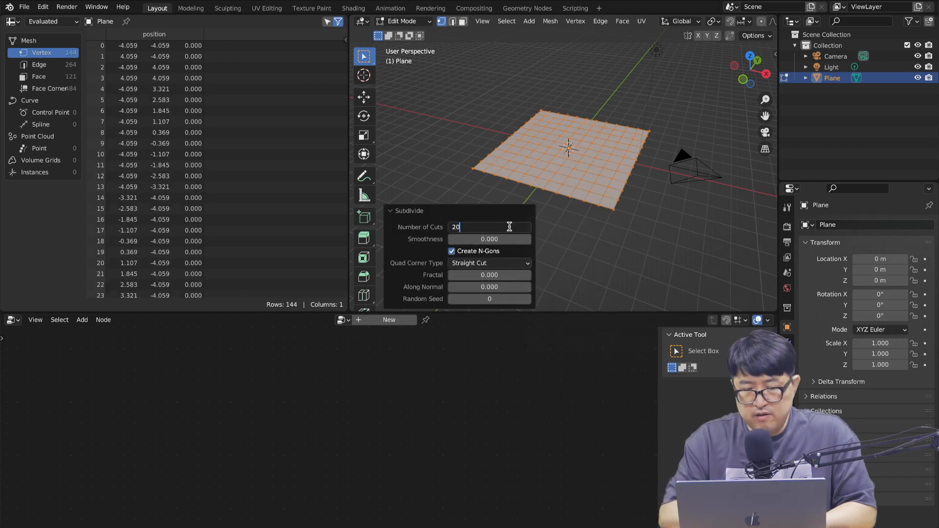
key("Return")
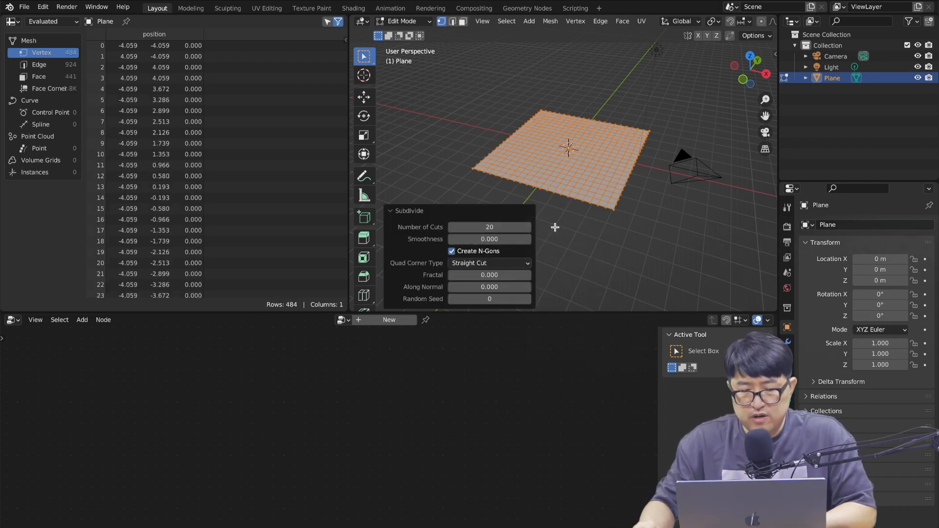
left_click(562, 227)
scroll(561, 220, "left", 5)
key("Tab")
scroll(562, 222, "right", 4)
Create a new geometry node tree for the plane
left_click(389, 319)
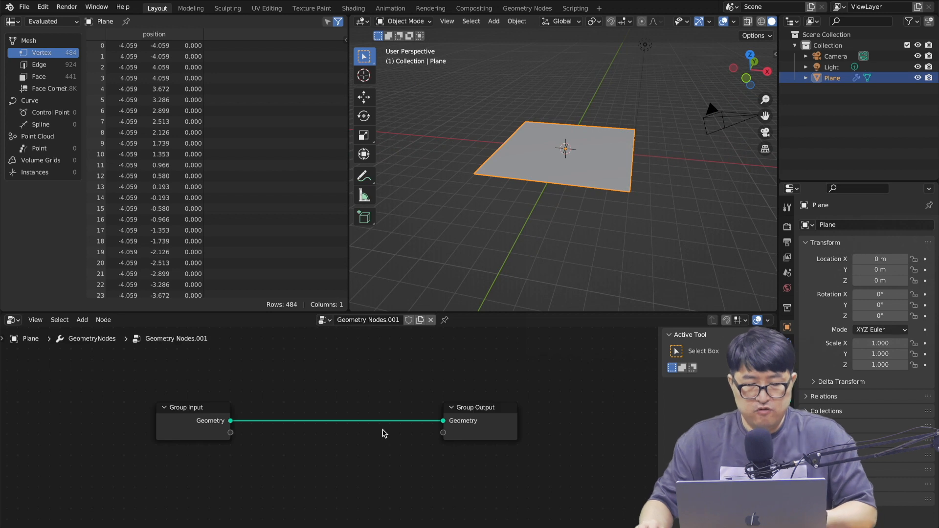
scroll(306, 439, "up", 3)
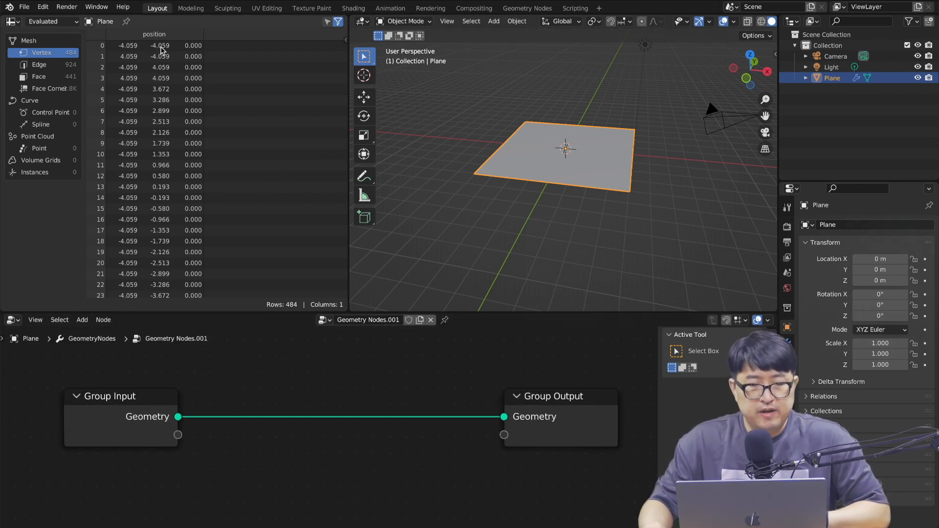
Review the plane's vertex positions in the spreadsheet and view its vertices up close in Edit Mode with vertex selection
scroll(175, 60, "down", 5)
scroll(174, 61, "down", 20)
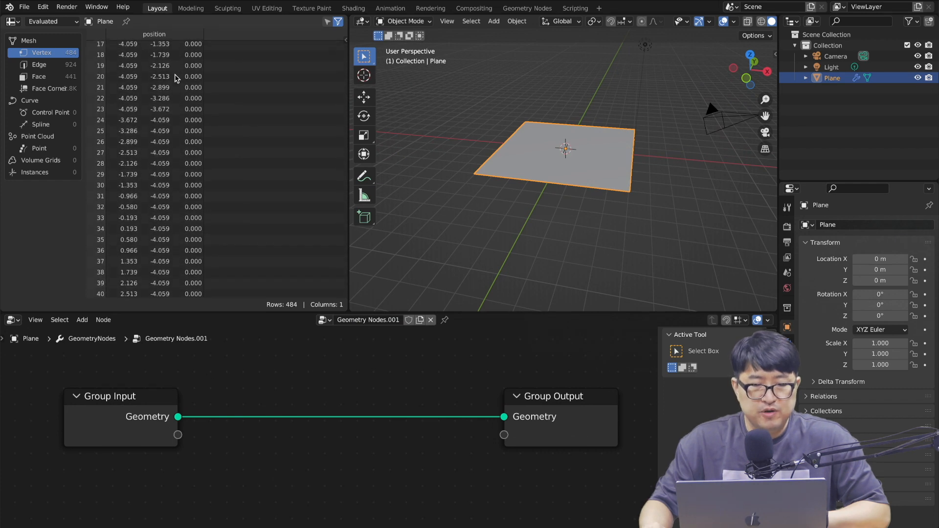
middle_click_drag(588, 142, 590, 184)
scroll(591, 184, "up", 4)
key("Tab")
key("1")
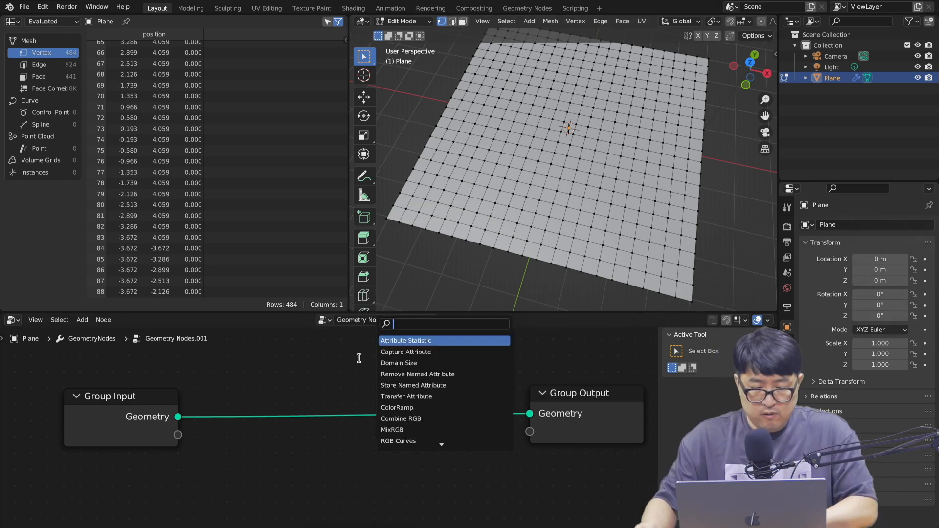
Add a Set Position node between the Group Input and Group Output nodes
type("set")
type(" po")
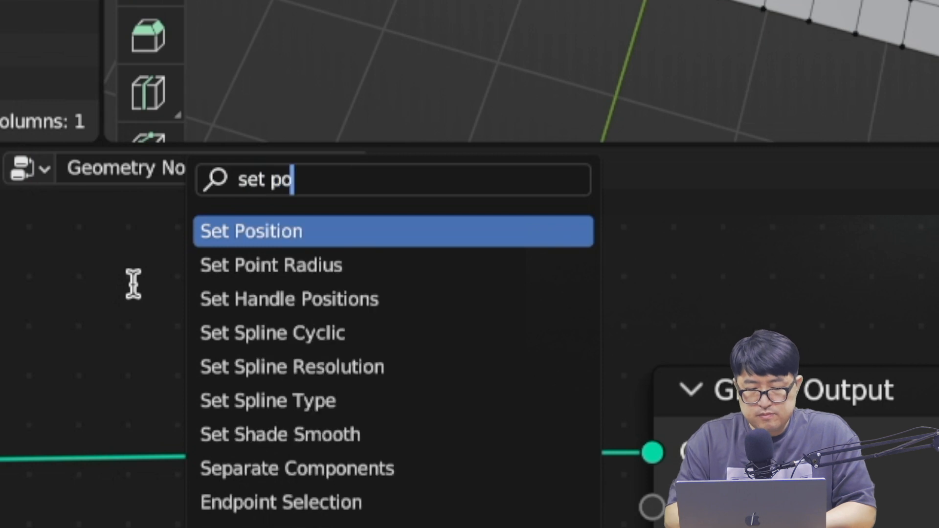
key("Return")
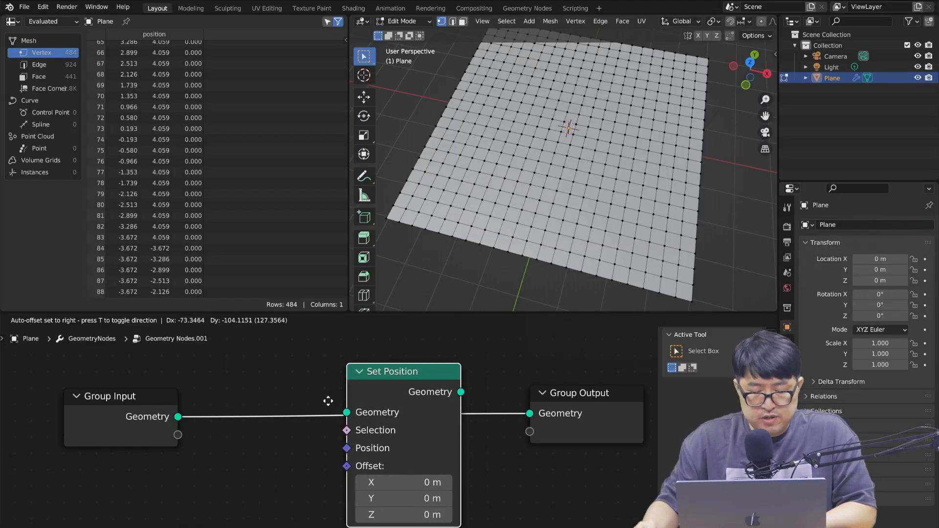
left_click(415, 376)
left_click_drag(415, 376, 341, 365)
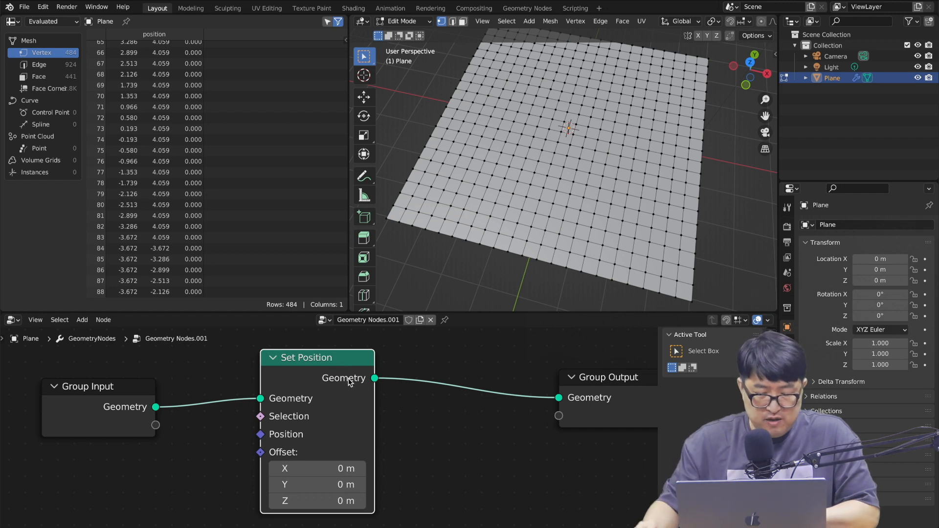
Add a Transform node and insert it between the Set Position and Group Output nodes
left_click(416, 407)
key("shift+a")
left_click(393, 321)
type("tran")
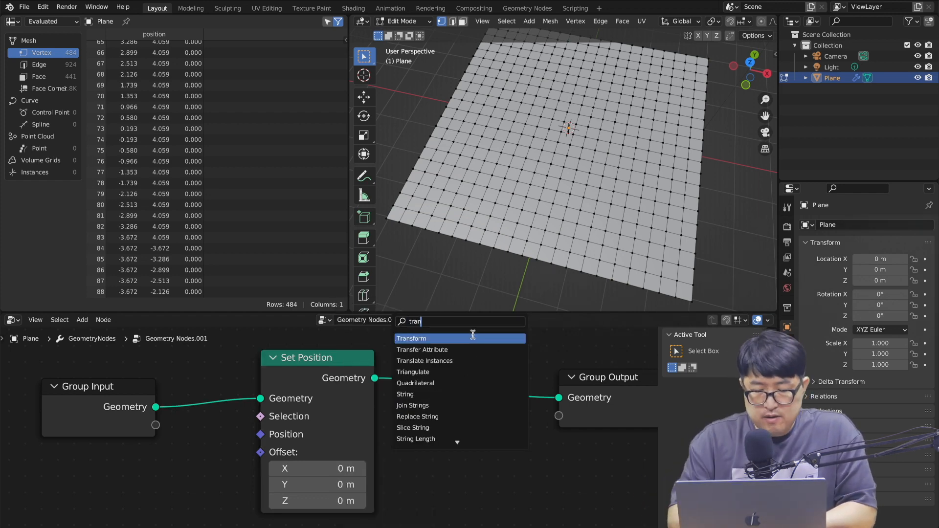
left_click(435, 339)
left_click(439, 411)
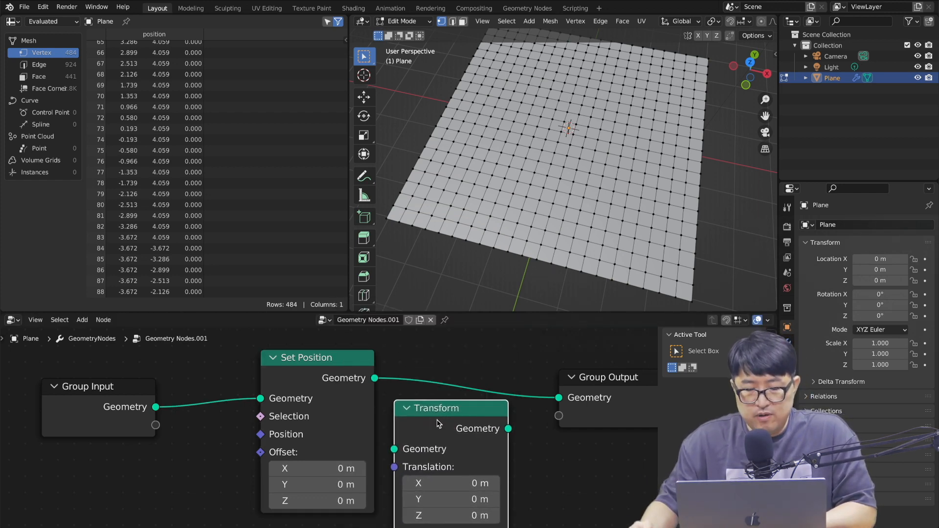
scroll(471, 420, "down", 3)
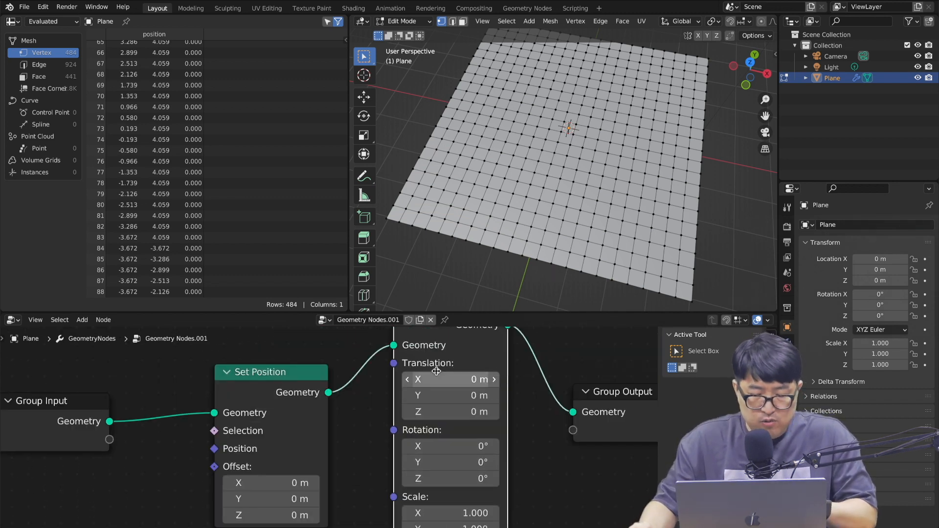
key("ctrl+a")
mouse_move(403, 377)
left_mouse_down()
mouse_move(377, 371)
mouse_move(405, 358)
mouse_move(395, 375)
left_mouse_up()
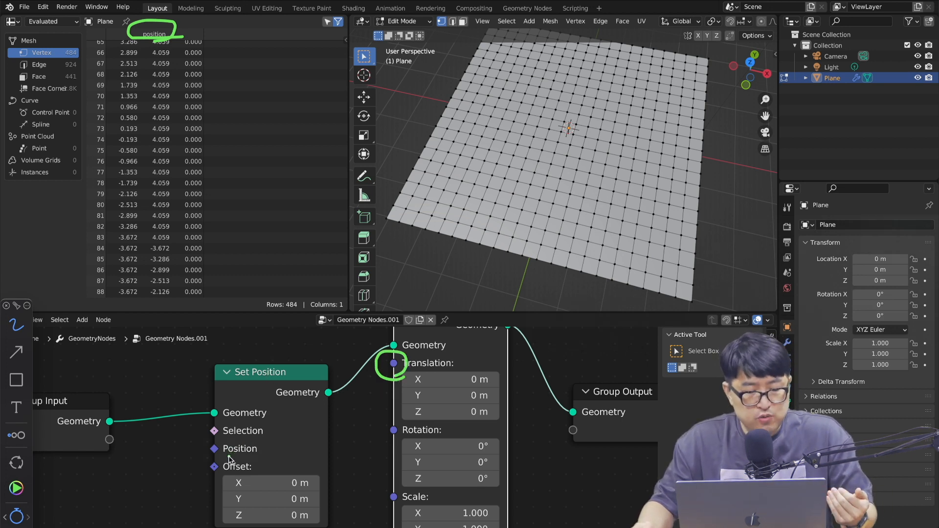
mouse_move(226, 457)
left_mouse_down()
mouse_move(216, 462)
mouse_move(209, 438)
mouse_move(234, 454)
mouse_move(213, 461)
left_mouse_up()
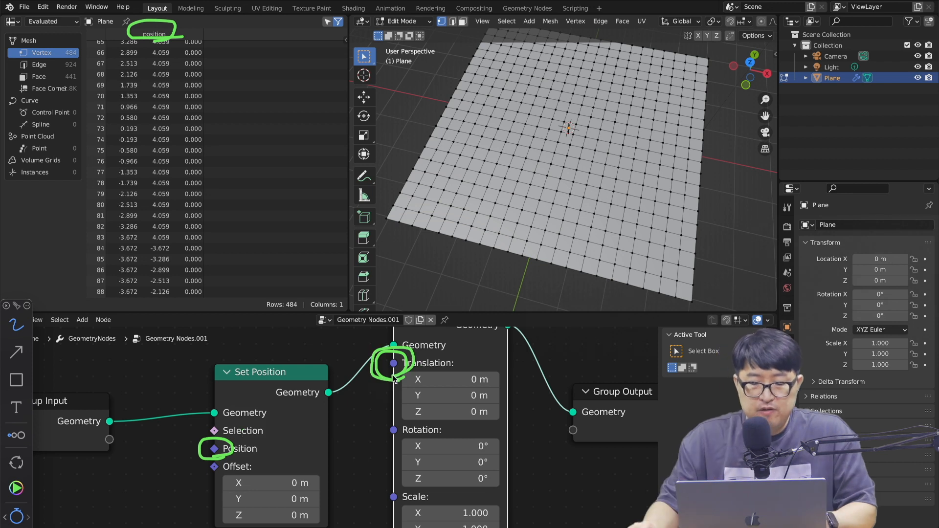
mouse_move(387, 376)
left_mouse_down()
mouse_move(377, 352)
mouse_move(399, 376)
mouse_move(387, 378)
left_mouse_up()
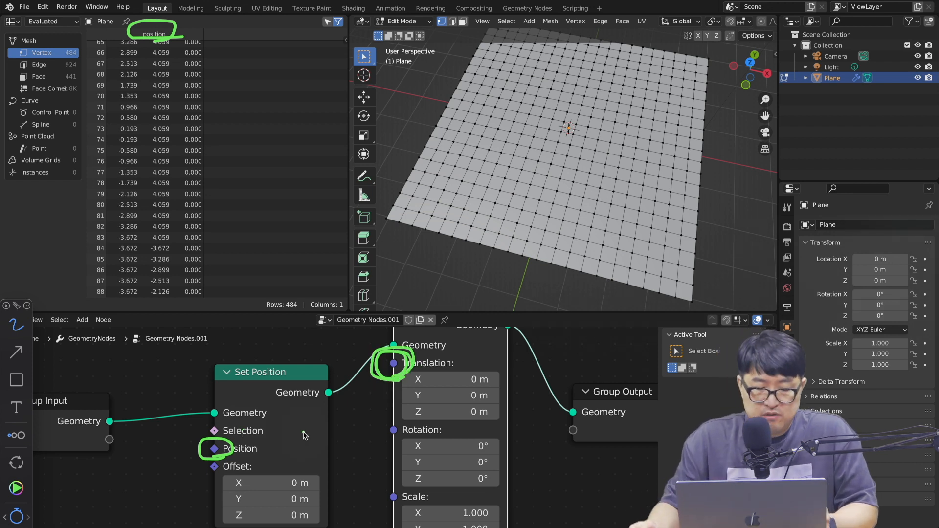
mouse_move(236, 454)
left_mouse_down()
mouse_move(198, 461)
mouse_move(230, 446)
left_mouse_up()
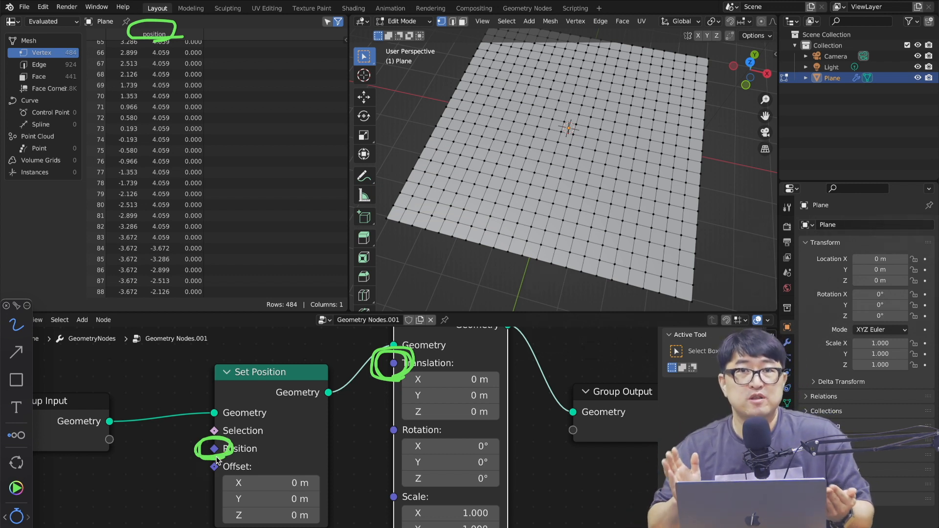
Undo the insertion of the Transform node so Set Position feeds the Group Output directly
key("Escape")
scroll(386, 474, "up", 3)
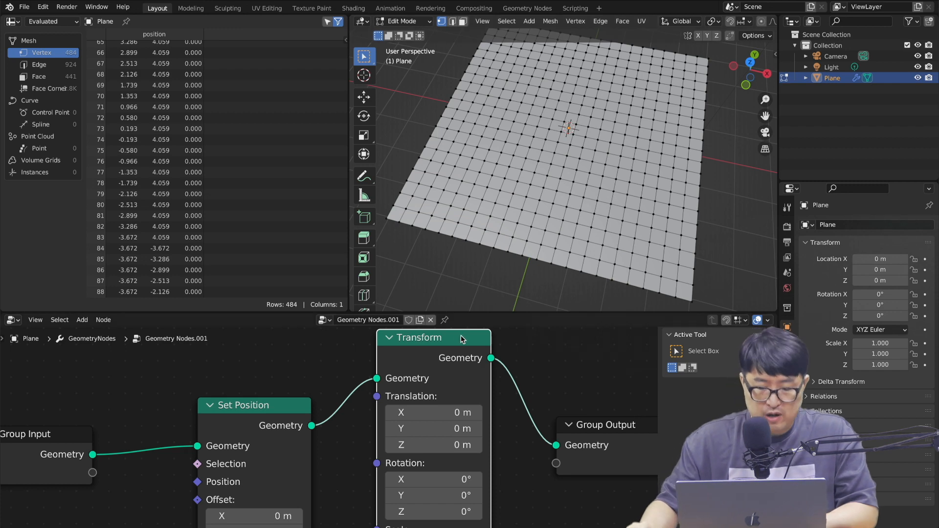
key("ctrl+z")
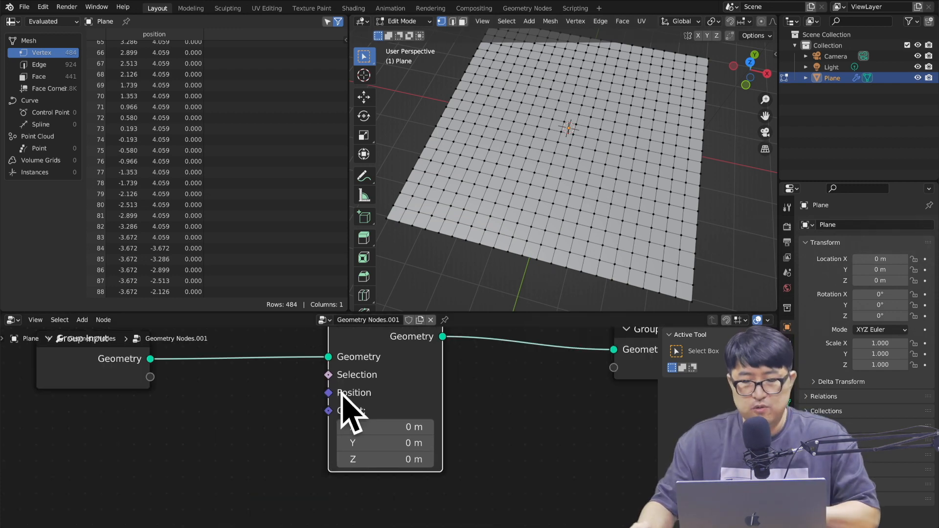
Add a Vector node below the Group Input and connect its output to the Position input of Set Position
key("shift+a")
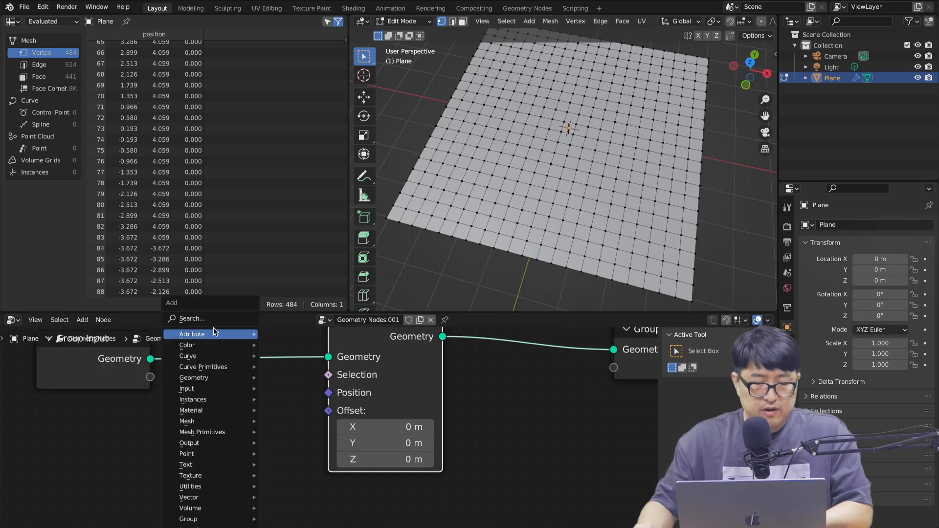
left_click(214, 304)
type("vect")
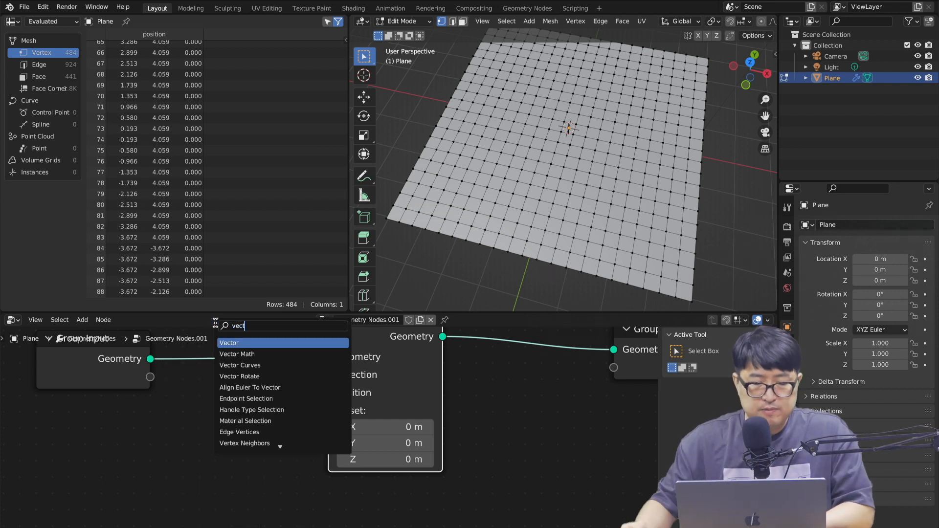
left_click(229, 343)
left_click(188, 407)
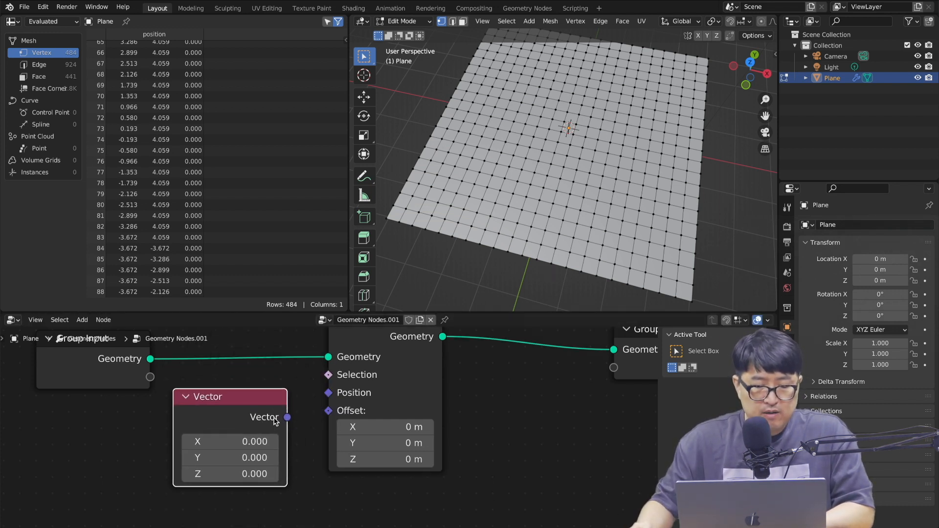
left_click_drag(254, 402, 231, 411)
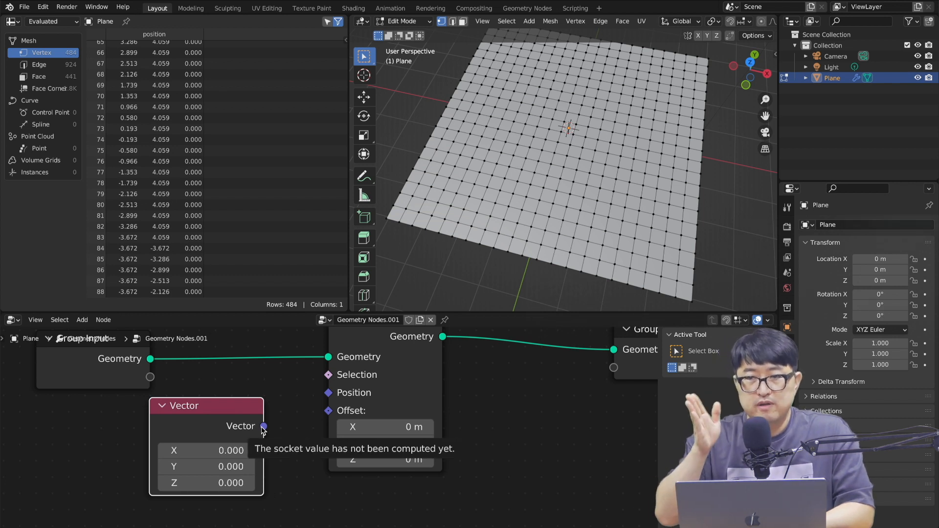
left_click_drag(263, 427, 328, 393)
Compare the plane in Object Mode and Edit Mode to examine how the constant vector affects its vertices
key("Tab")
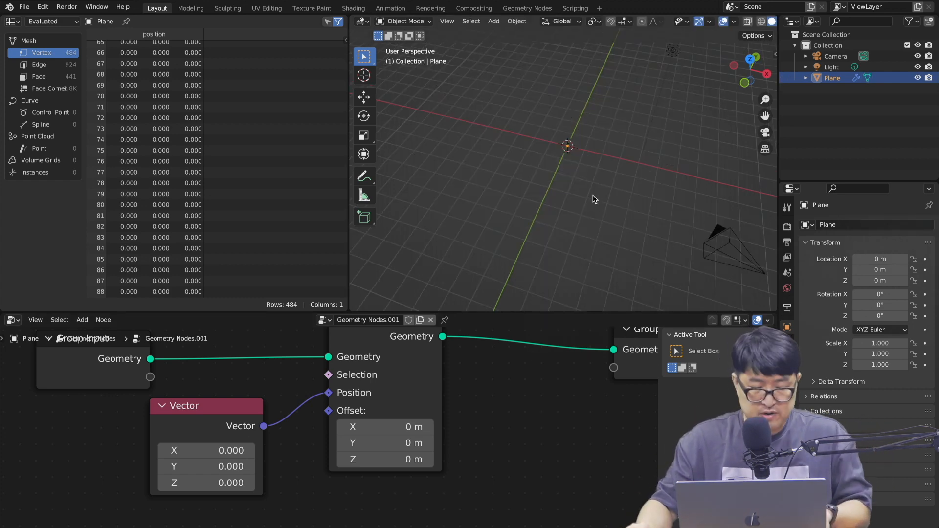
key("Tab")
scroll(583, 175, "up", 5)
scroll(583, 175, "left", 4)
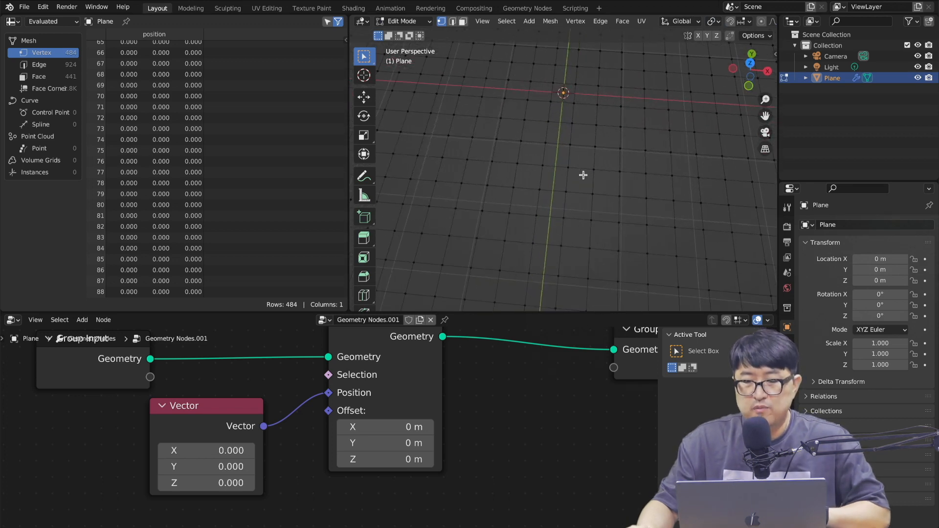
key("Tab")
scroll(593, 183, "left", 3)
key("Tab")
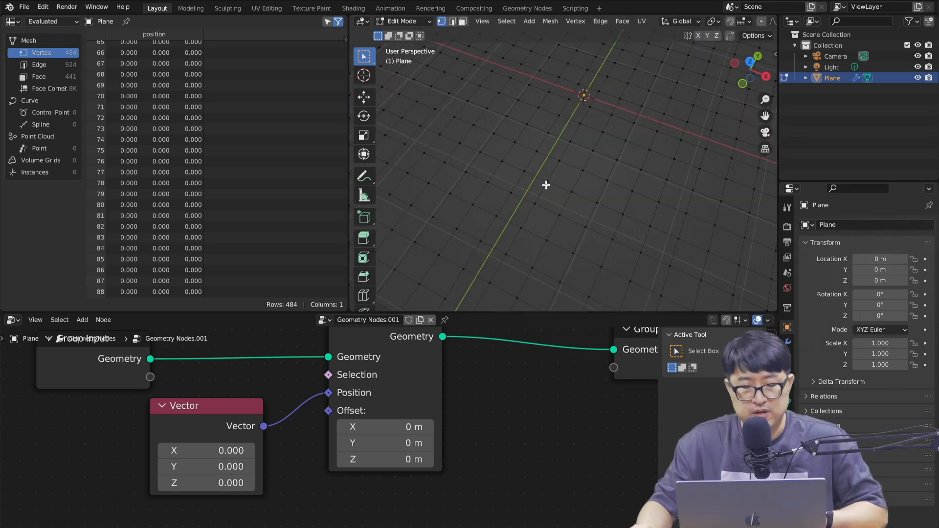
Disconnect the Vector node from Set Position and delete it
left_click_drag(329, 394, 295, 428)
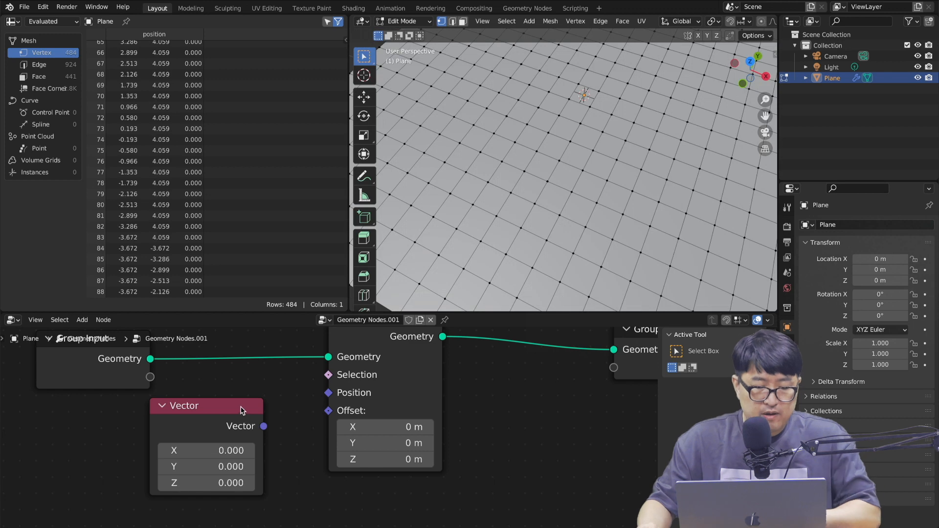
left_click_drag(244, 411, 189, 421)
key("x")
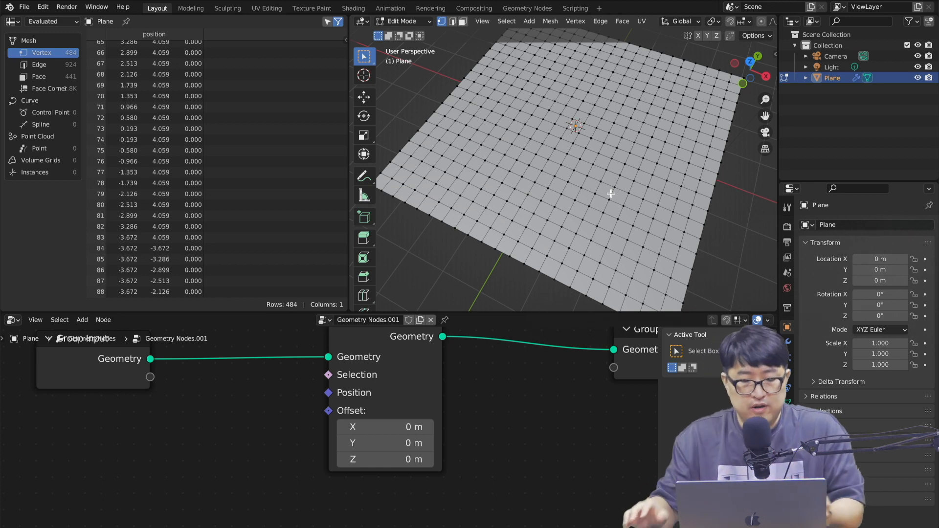
Add a Position node below the Group Input and connect it to the Position input of Set Position
key("shift+a")
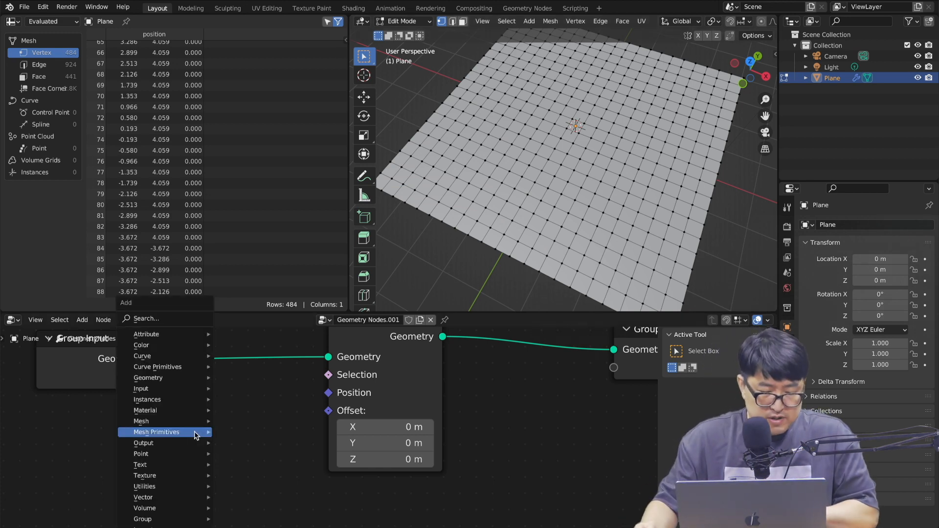
left_click(180, 318)
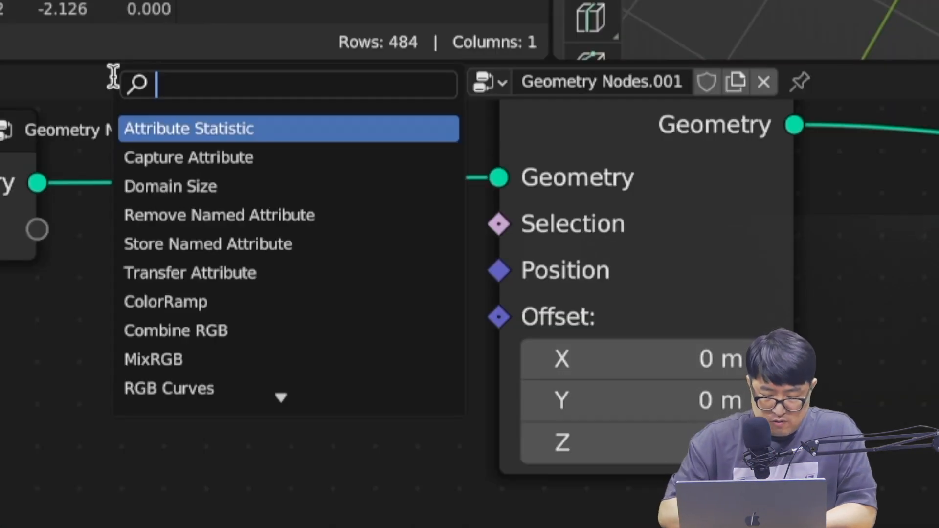
type("pos")
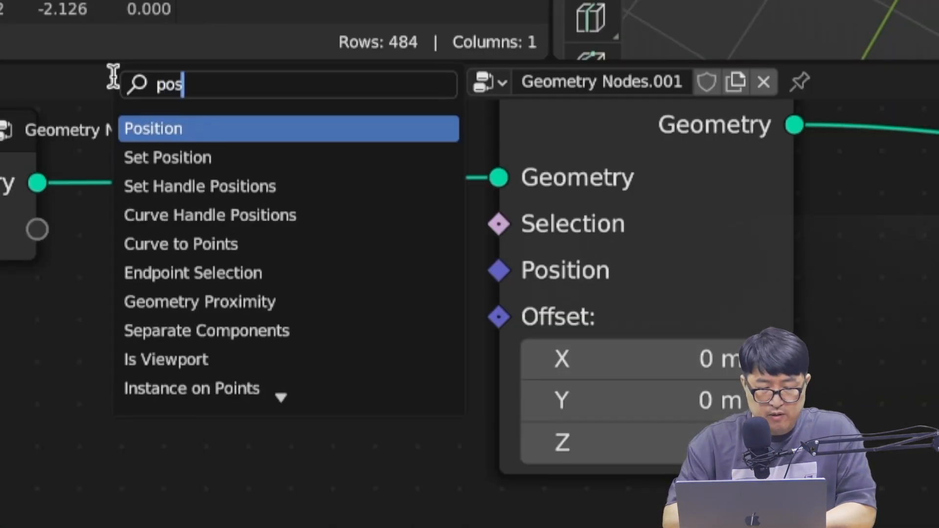
left_click(193, 128)
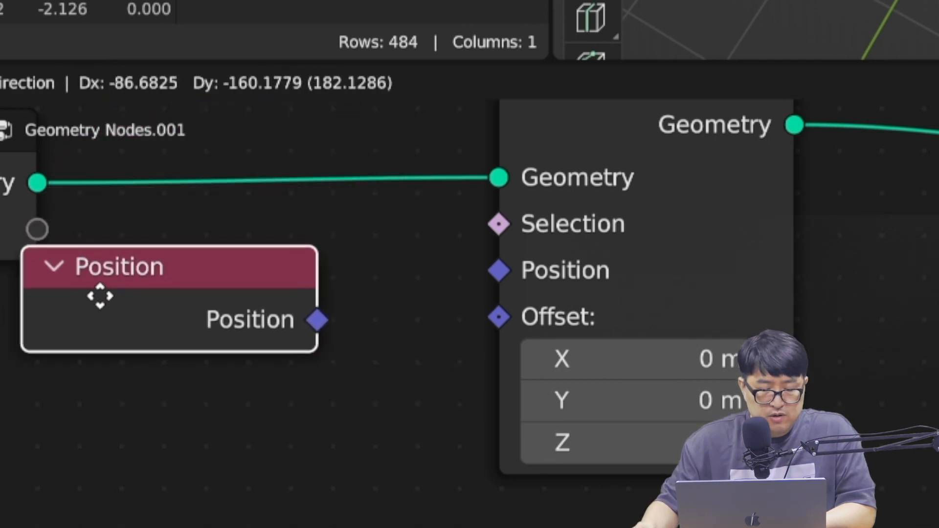
left_click(4, 374)
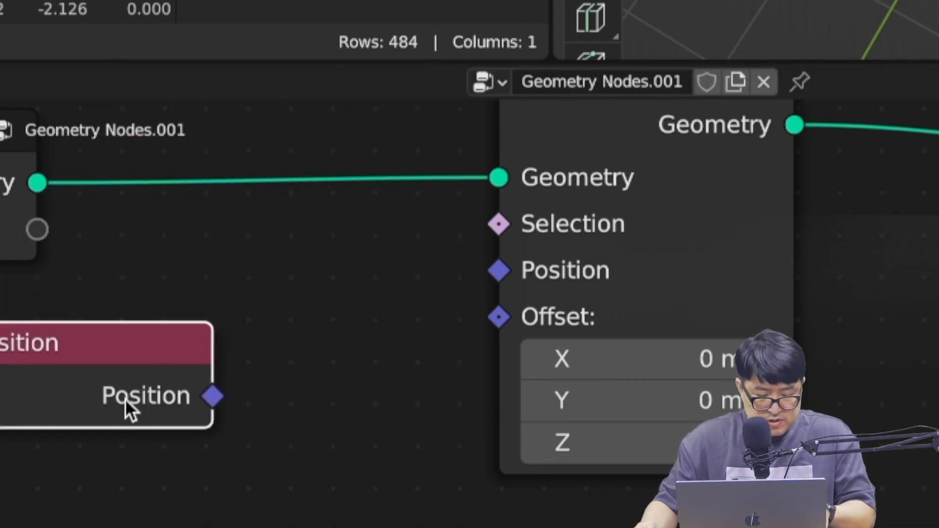
mouse_move(252, 433)
left_mouse_down()
mouse_move(186, 399)
mouse_move(262, 409)
left_mouse_up()
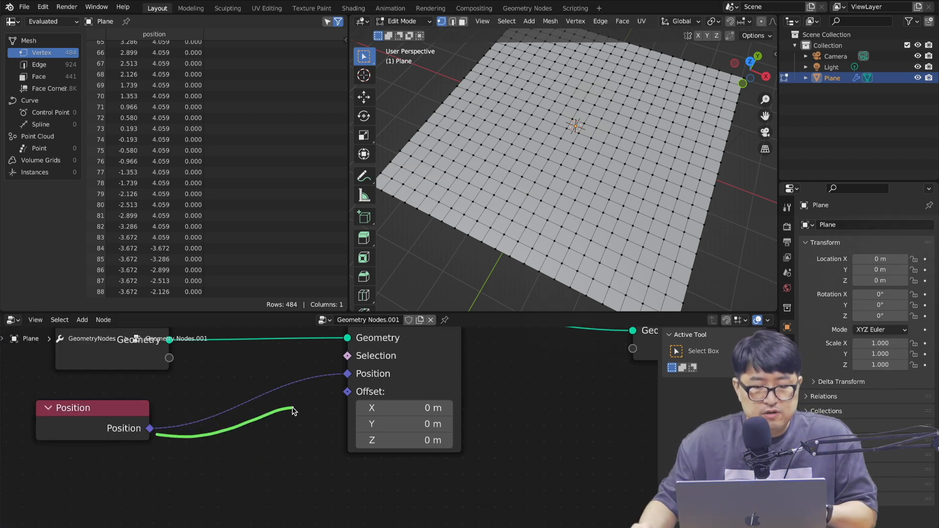
left_click_drag(292, 408, 299, 410)
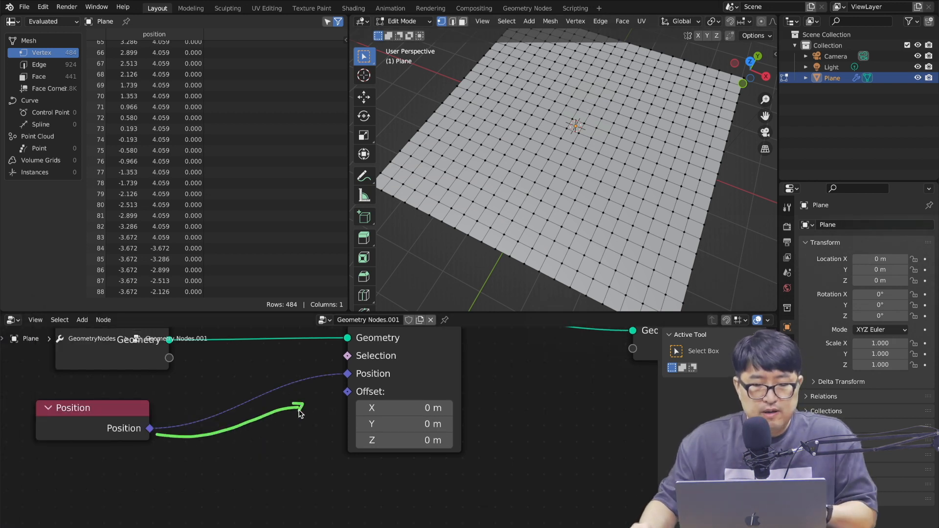
left_click(394, 196)
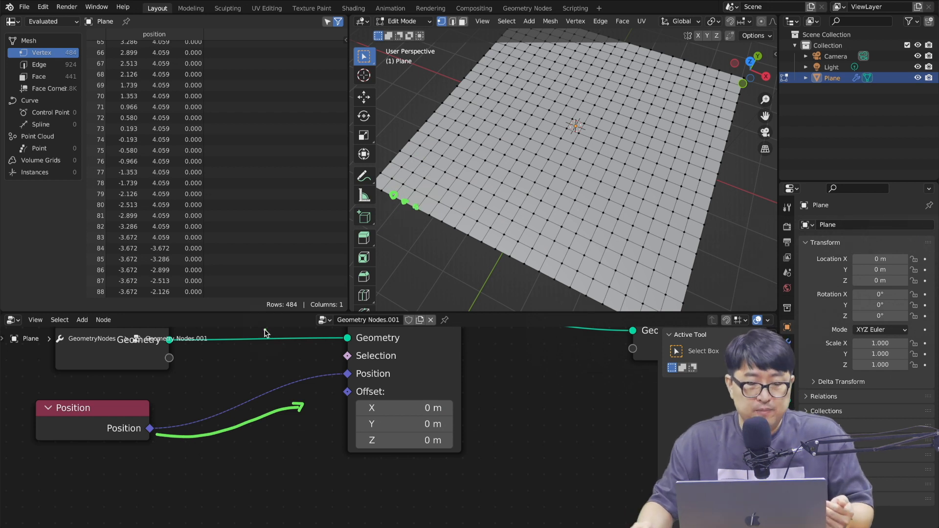
mouse_move(178, 418)
left_mouse_down()
mouse_move(206, 421)
mouse_move(313, 395)
left_mouse_up()
left_click_drag(176, 400, 293, 377)
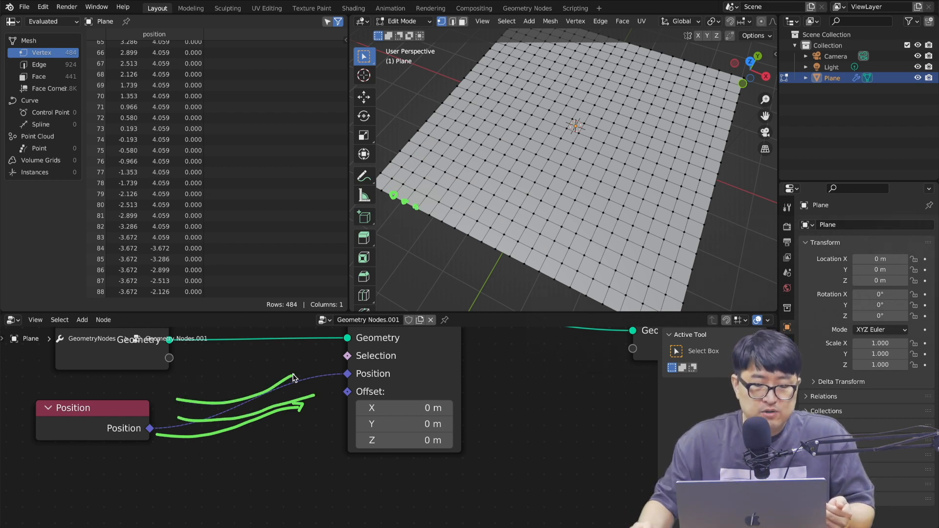
key("Escape")
mouse_move(188, 443)
left_mouse_down()
mouse_move(268, 393)
mouse_move(328, 392)
mouse_move(331, 374)
left_mouse_up()
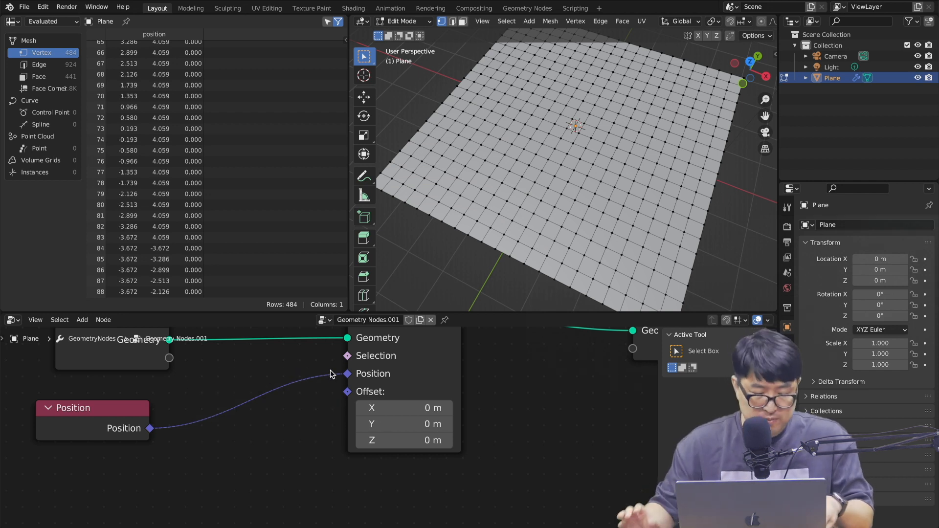
Add a Math node beneath the link running from the Position node to Set Position
key("shift+a")
type("mat")
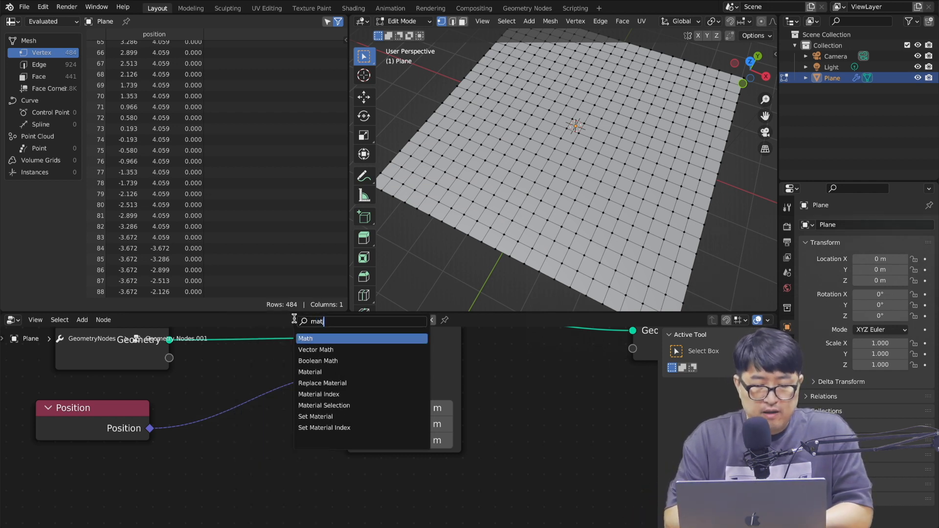
key("Return")
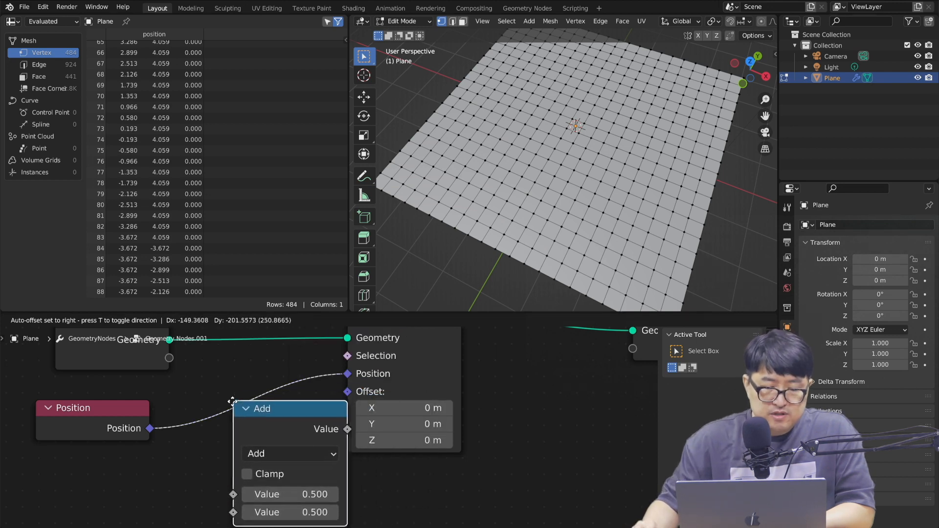
left_click(318, 385)
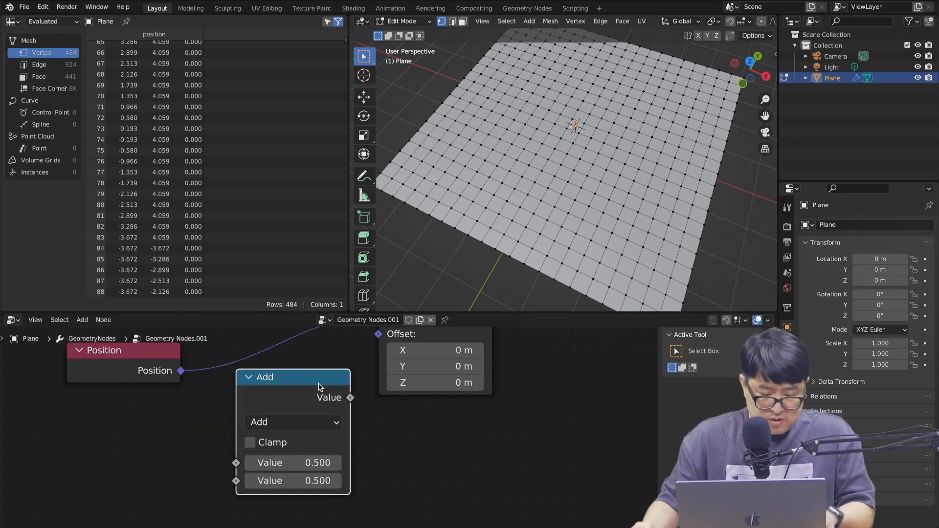
Add a Vector Math node with the Add operation and insert it between the Position node and Set Position's Position input
key("shift+a")
type("vector ma")
key("Return")
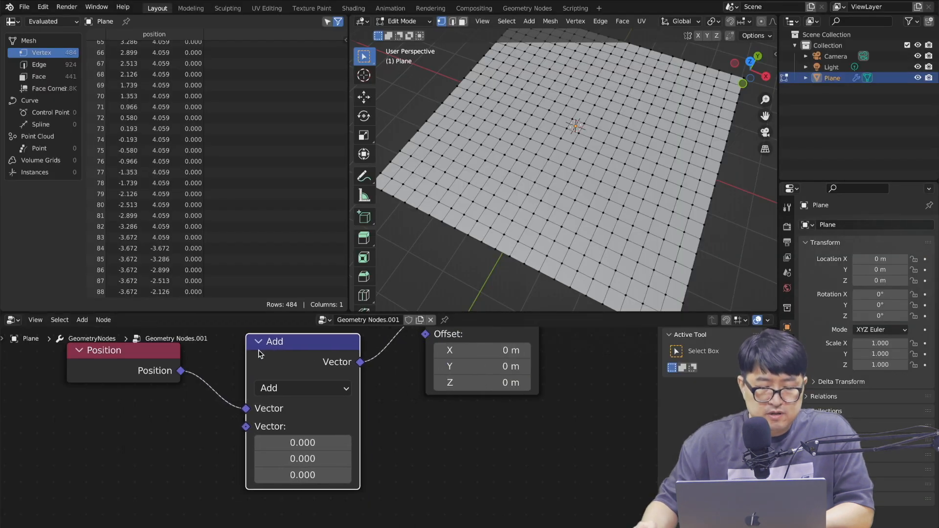
left_click(370, 384)
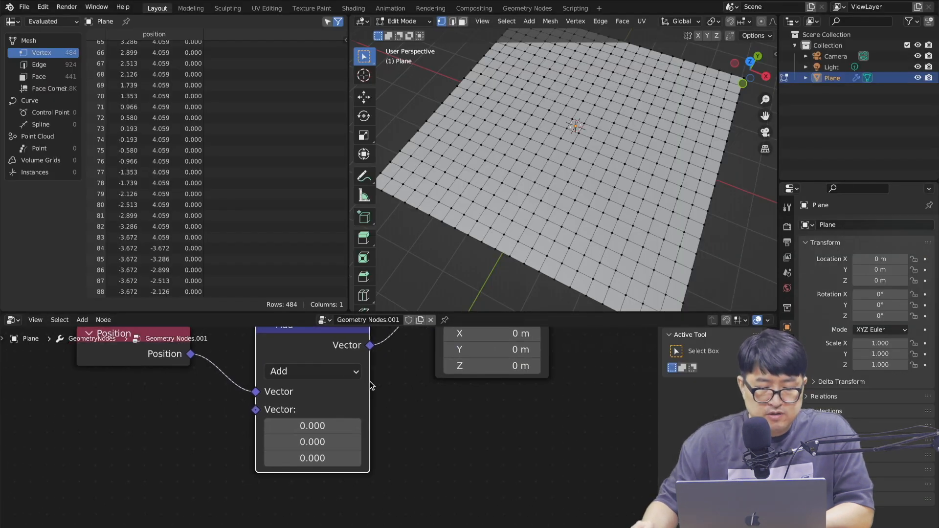
mouse_move(205, 457)
left_mouse_down()
mouse_move(117, 382)
mouse_move(177, 443)
mouse_move(171, 452)
mouse_move(208, 435)
left_mouse_up()
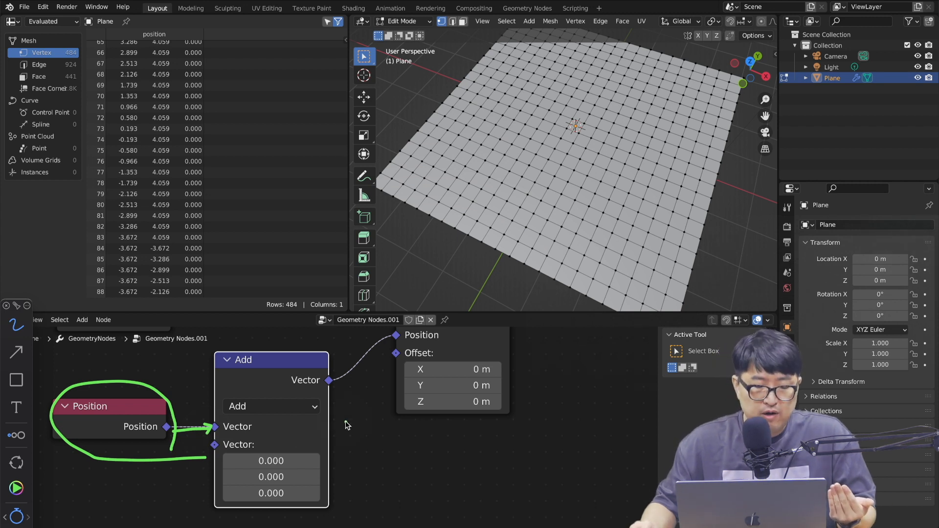
mouse_move(266, 423)
left_mouse_down()
mouse_move(203, 406)
mouse_move(334, 397)
mouse_move(259, 419)
left_mouse_up()
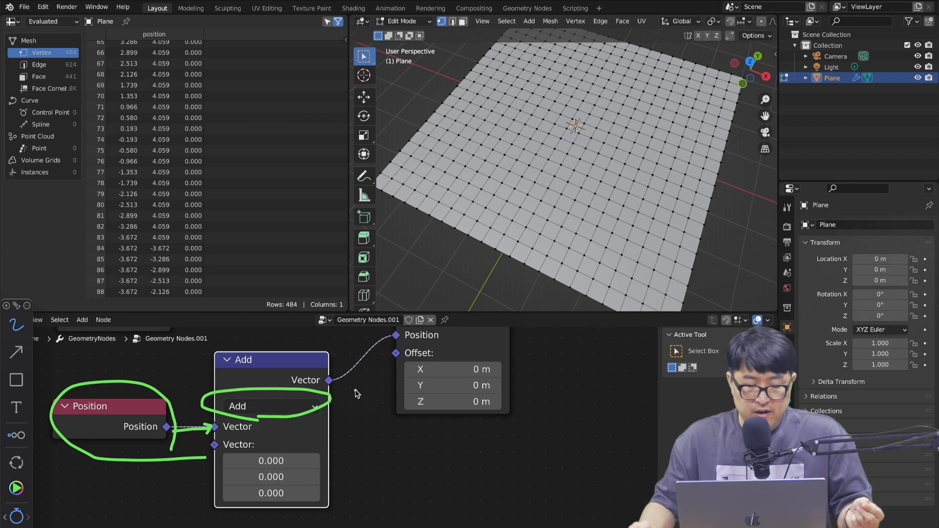
mouse_move(327, 388)
left_mouse_down()
mouse_move(400, 337)
mouse_move(396, 346)
left_mouse_up()
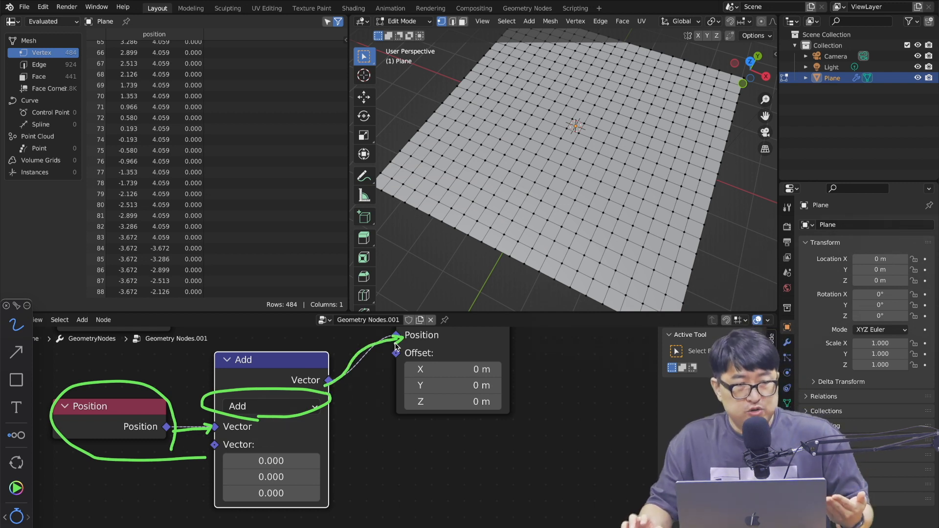
left_click_drag(326, 380, 394, 351)
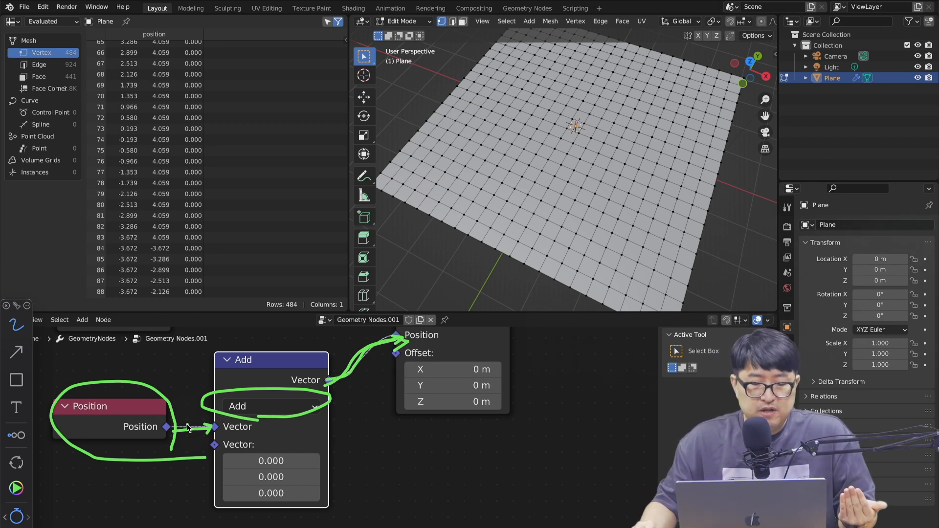
left_click_drag(177, 391, 206, 387)
left_click_drag(342, 394, 368, 393)
left_click_drag(207, 387, 202, 394)
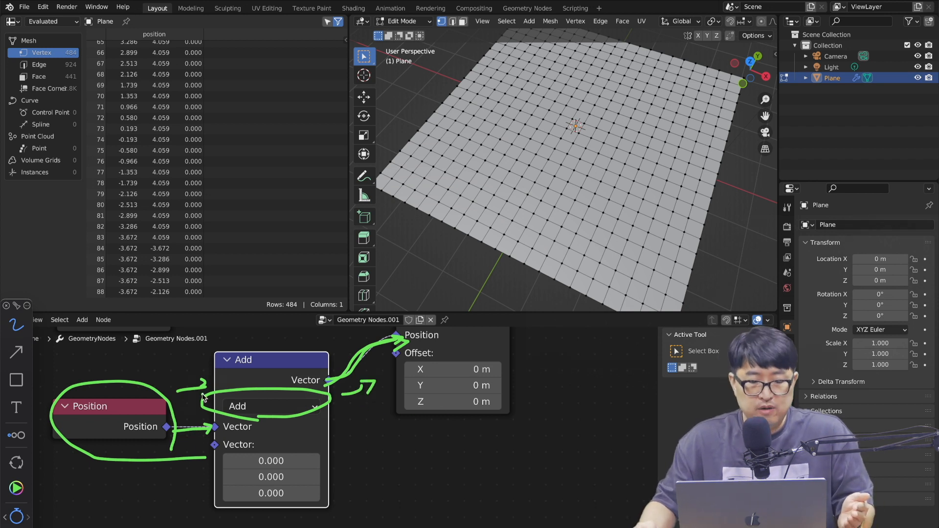
left_click_drag(350, 414, 349, 442)
left_click_drag(350, 415, 366, 433)
left_click_drag(367, 425, 445, 420)
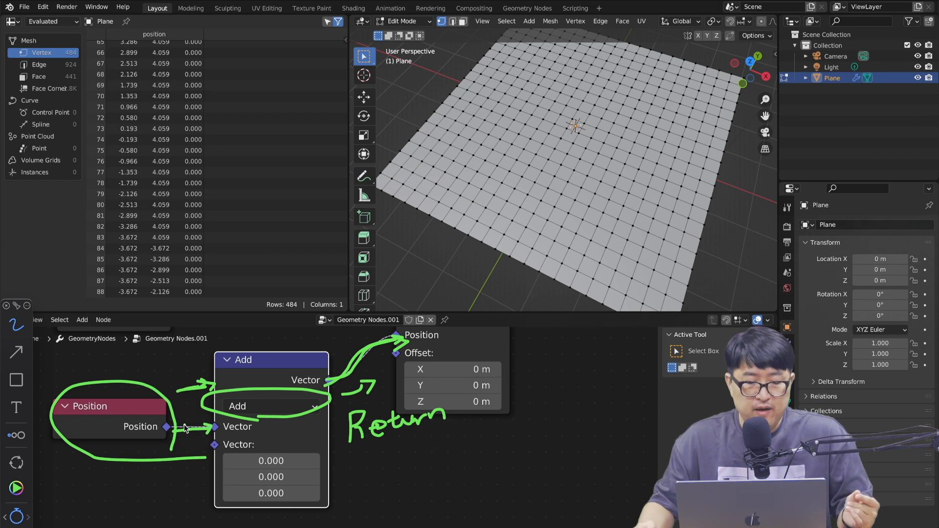
mouse_move(146, 406)
left_mouse_down()
mouse_move(203, 392)
mouse_move(201, 412)
left_mouse_up()
mouse_move(318, 437)
left_mouse_down()
mouse_move(295, 432)
mouse_move(345, 437)
left_mouse_up()
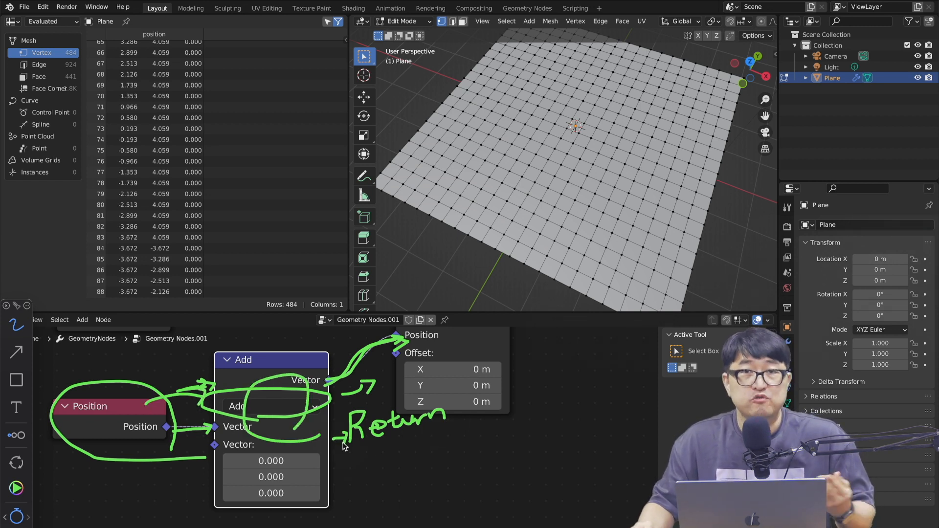
key("Delete")
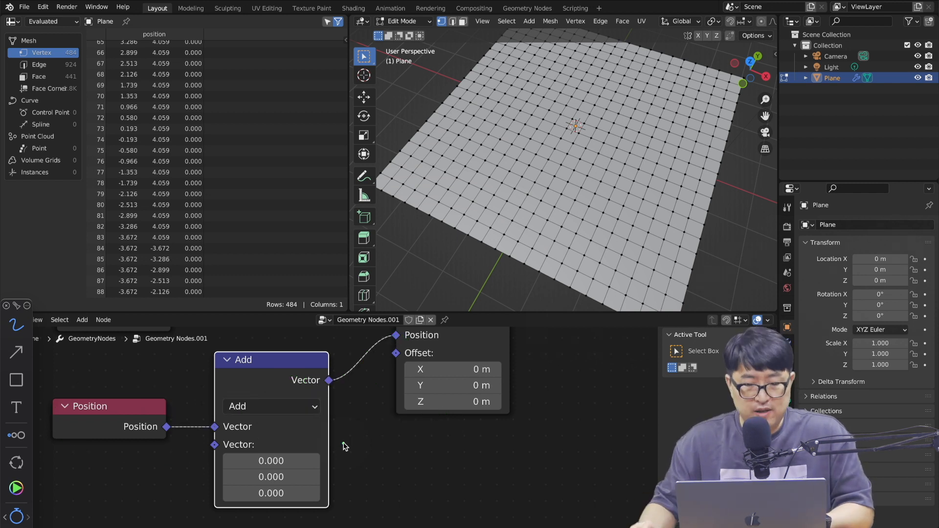
key("Escape")
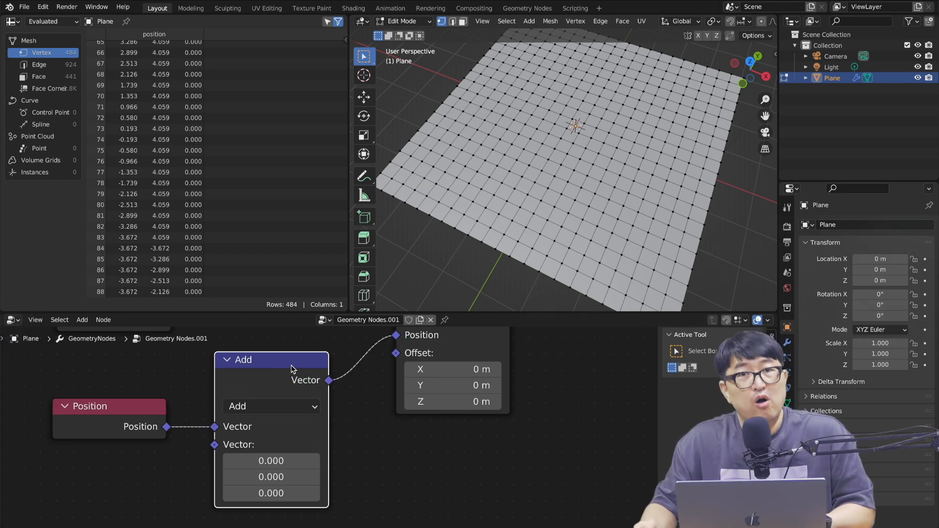
Adjust the placement of the Position and Add nodes in front of the Set Position node
left_click_drag(292, 365, 311, 361)
scroll(348, 385, "down", 1)
scroll(349, 385, "up", 3)
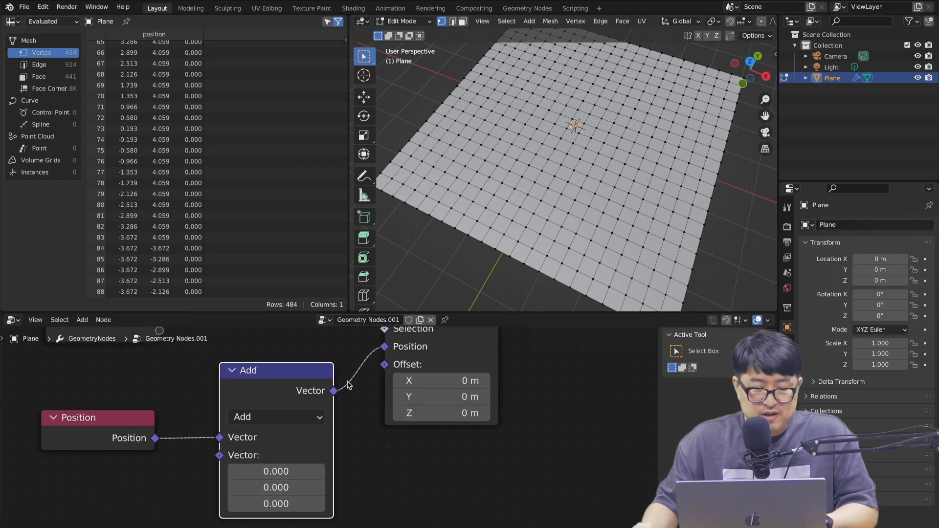
left_click_drag(105, 456, 117, 422)
left_click_drag(275, 424, 267, 398)
scroll(301, 410, "down", 3)
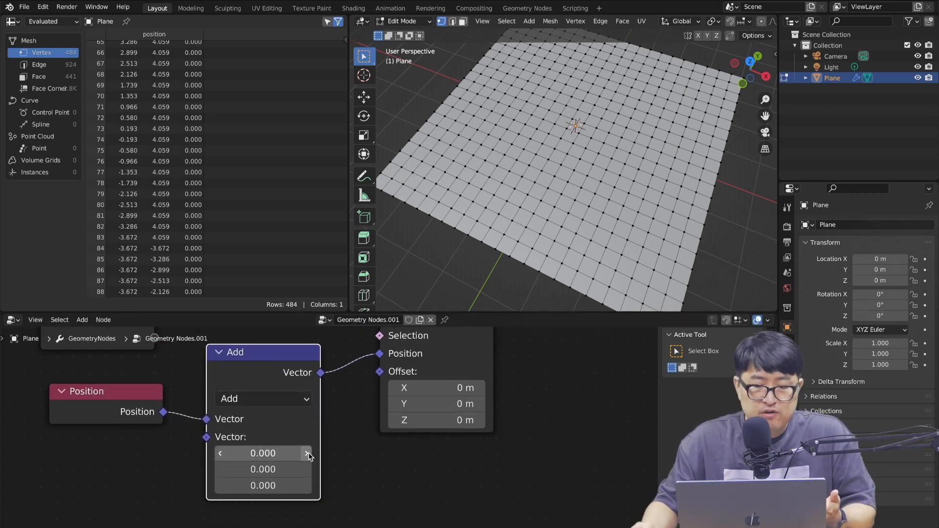
scroll(330, 443, "up", 2)
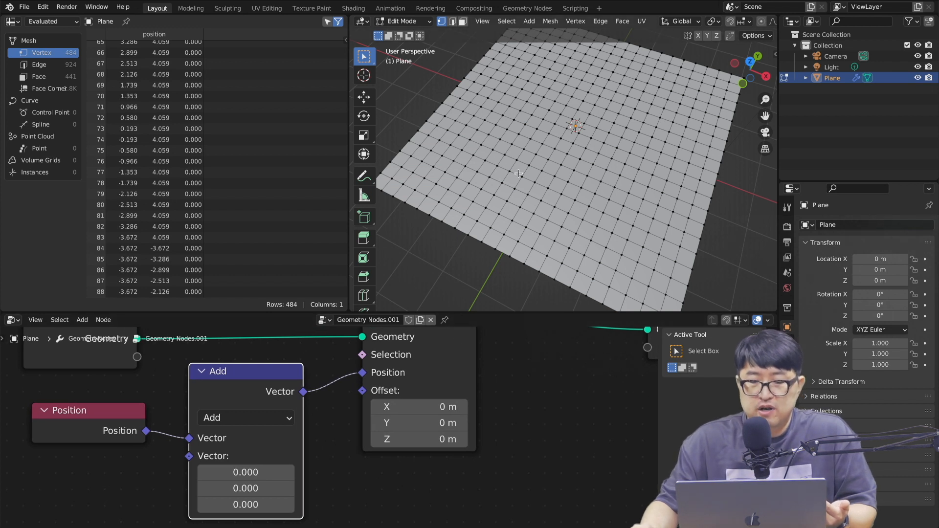
scroll(326, 459, "down", 3)
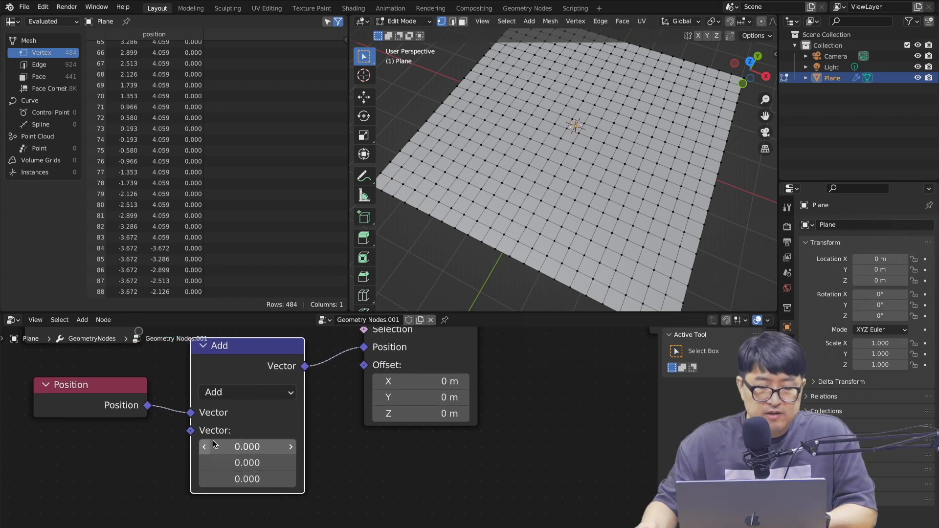
left_click_drag(264, 346, 277, 349)
middle_click_drag(277, 349, 374, 320)
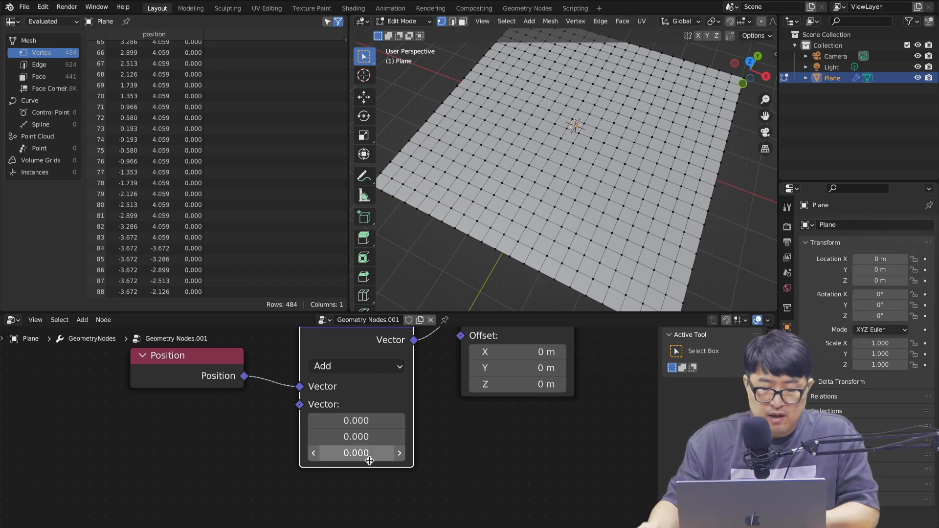
Add a Random Value node and place it below the Position node
key("shift+a")
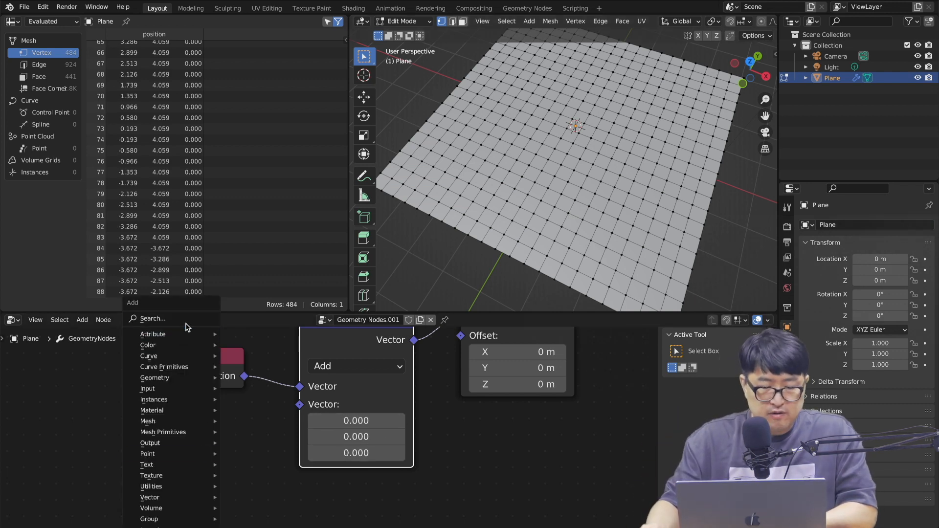
left_click(186, 321)
type("rando")
key("Return")
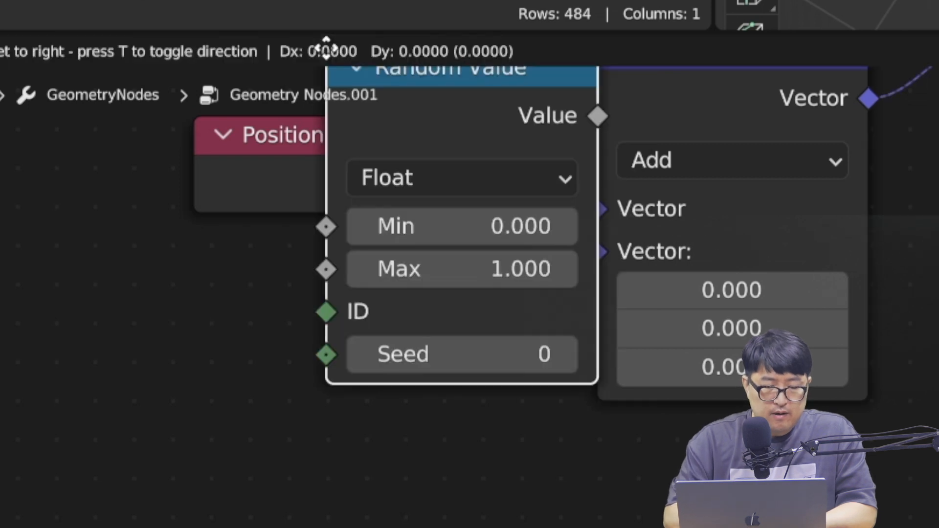
left_click(247, 256)
scroll(446, 293, "down", 3)
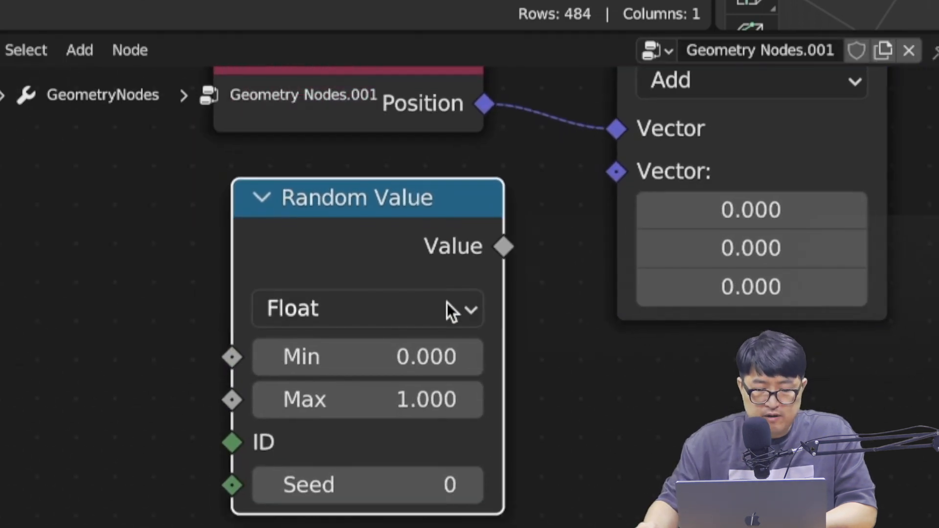
Set the Random Value node's data type to Vector and connect its Value output to the Add node's second Vector input
left_click(413, 311)
left_click(366, 442)
scroll(566, 450, "down", 3)
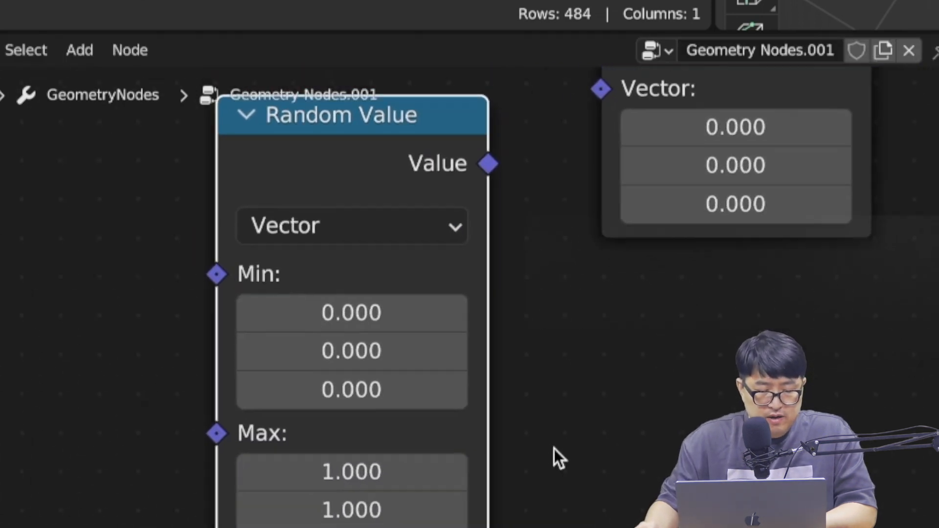
scroll(506, 193, "up", 2)
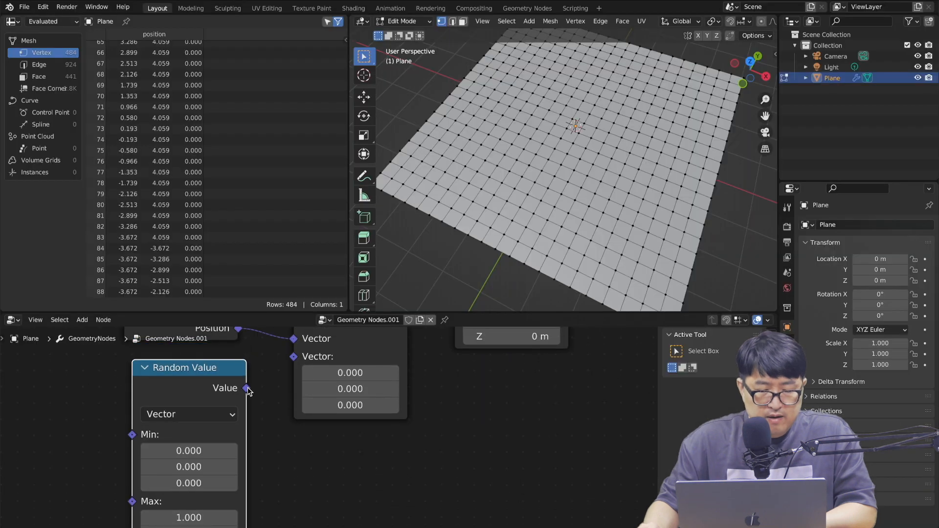
left_click_drag(247, 389, 293, 356)
scroll(292, 401, "down", 1)
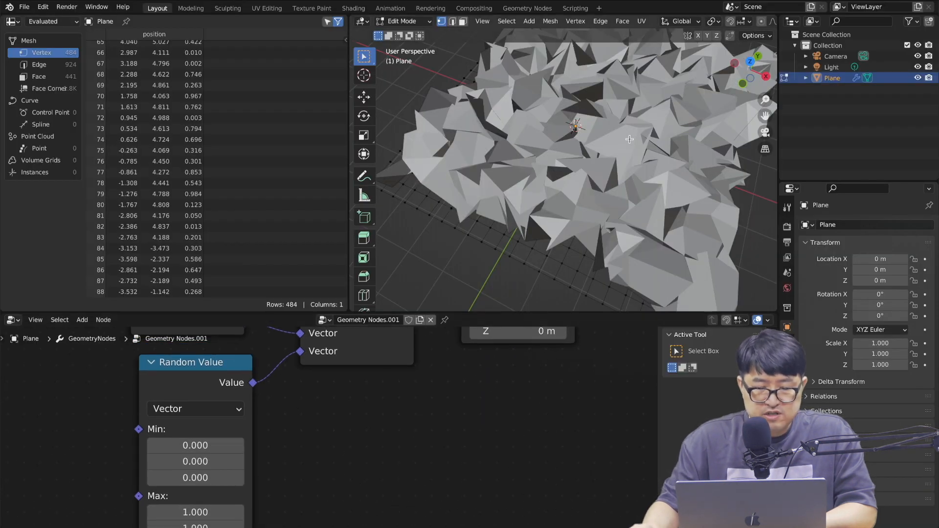
scroll(315, 432, "down", 2)
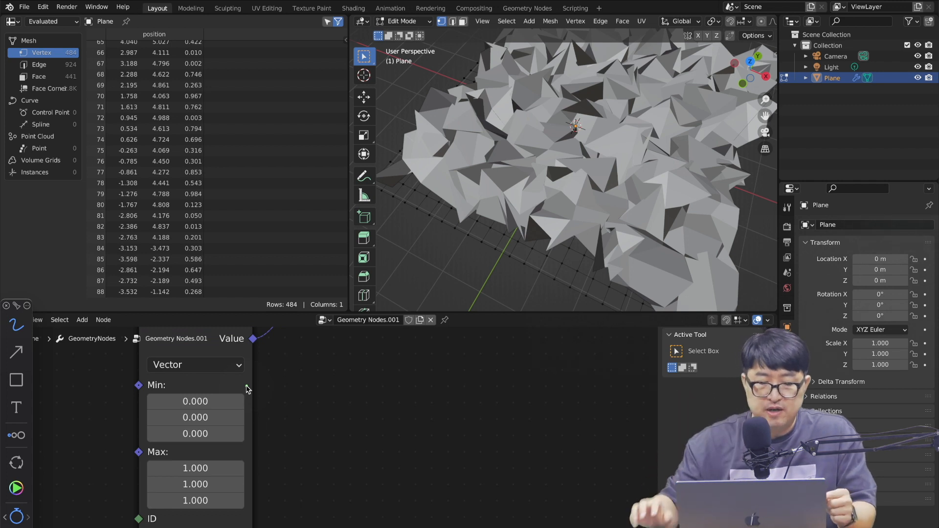
left_click_drag(247, 389, 253, 515)
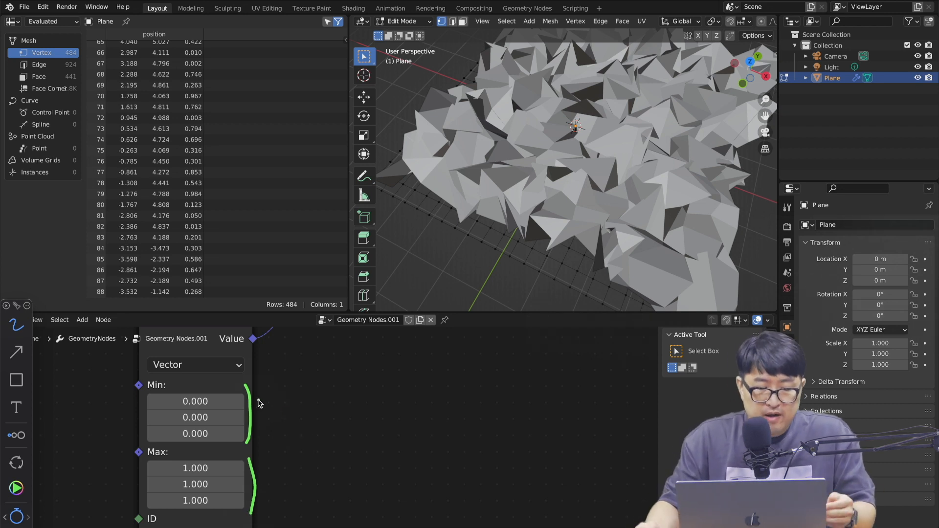
mouse_move(292, 384)
left_mouse_down()
mouse_move(294, 396)
mouse_move(315, 395)
left_mouse_up()
left_click(293, 392)
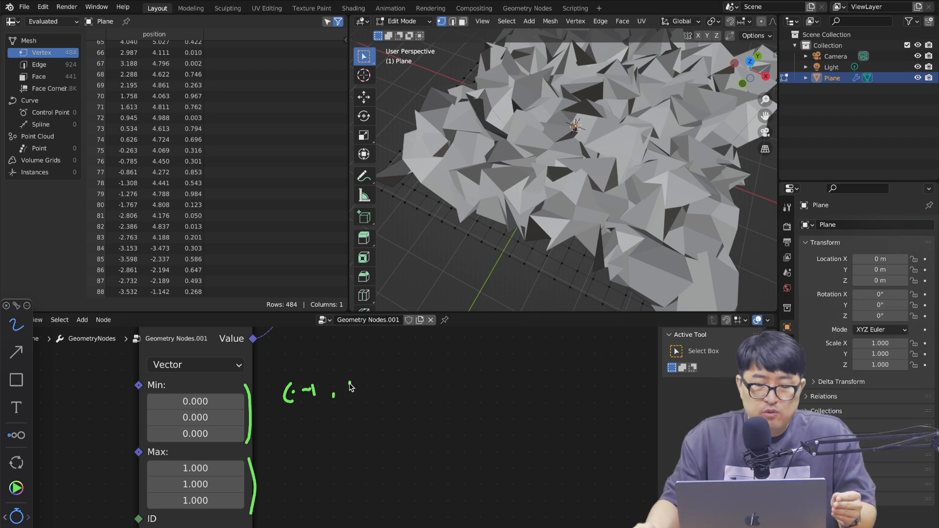
left_click_drag(350, 381, 385, 377)
left_click_drag(389, 374, 396, 397)
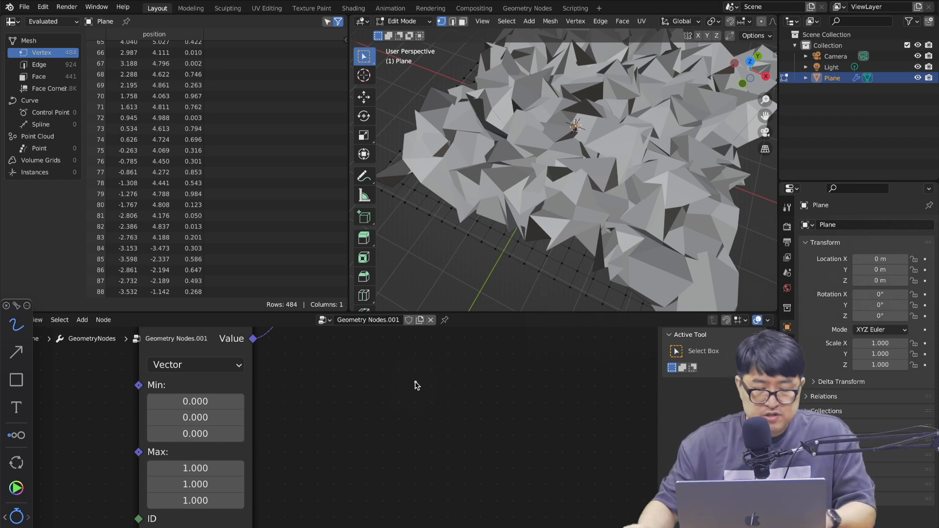
Set the Random Value node's Max vector to 0 for X and Y and 1.4 for Z
left_click(209, 469)
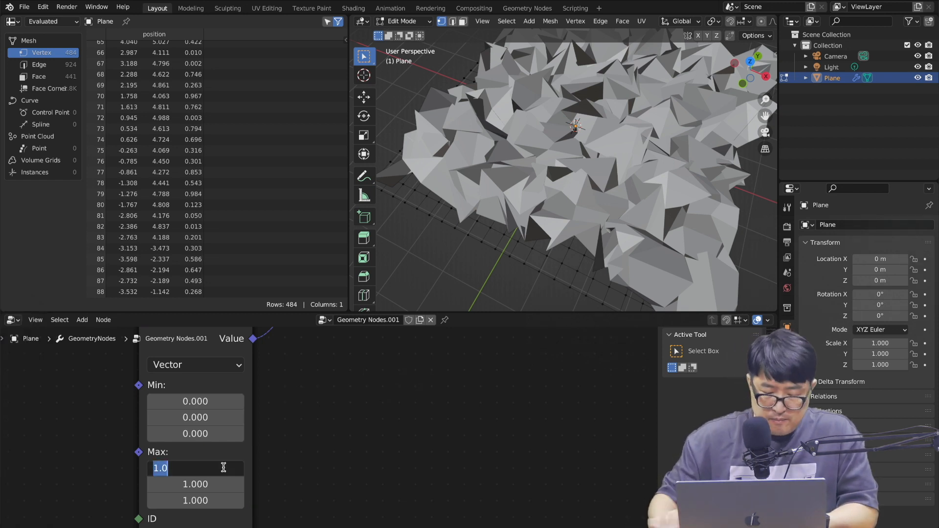
type("0")
key("Return")
left_click(210, 483)
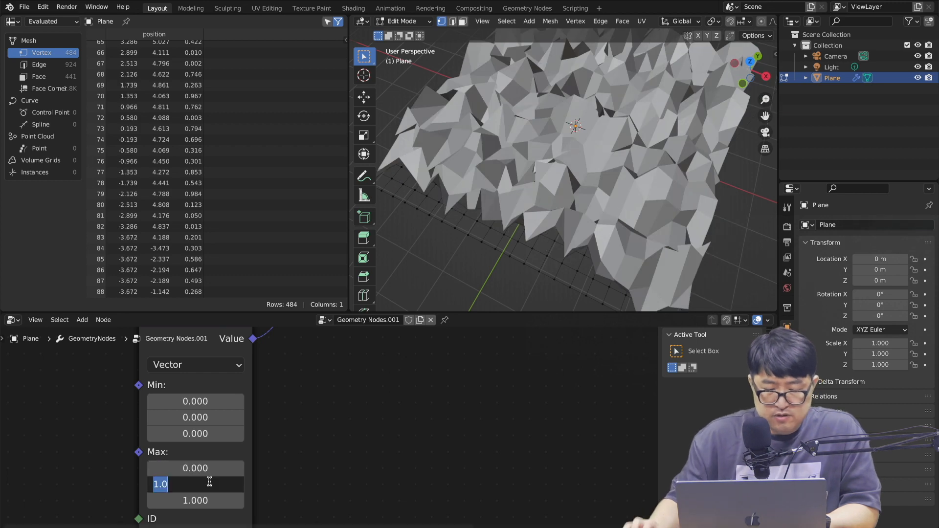
type("0")
key("Return")
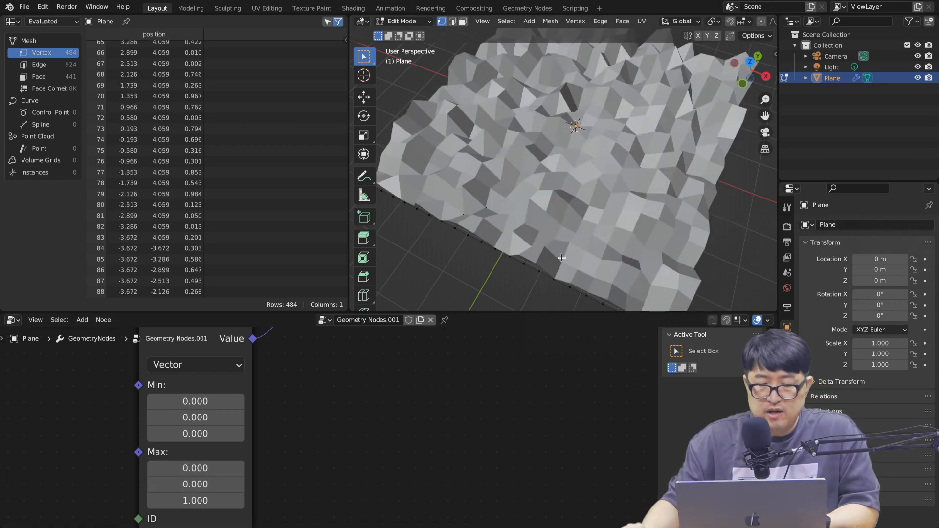
scroll(562, 258, "down", 10)
scroll(561, 258, "right", 6)
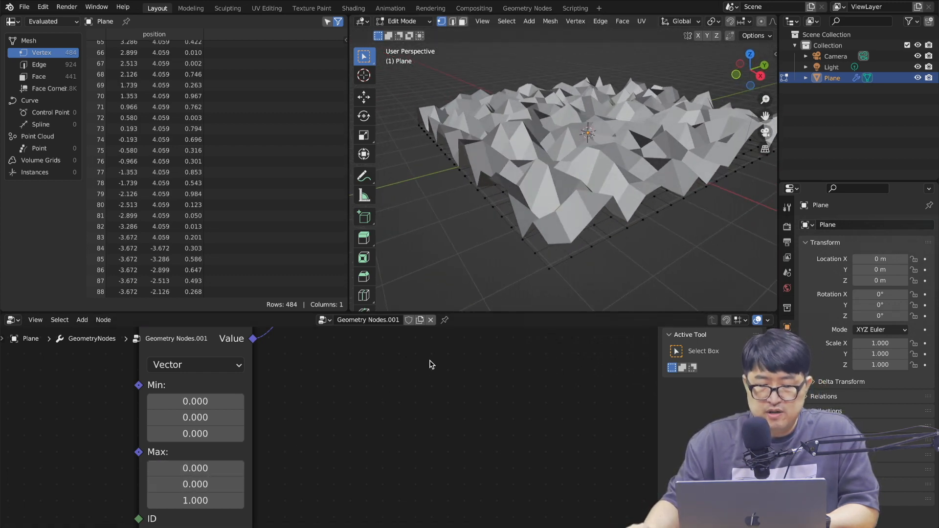
scroll(605, 145, "up", 2)
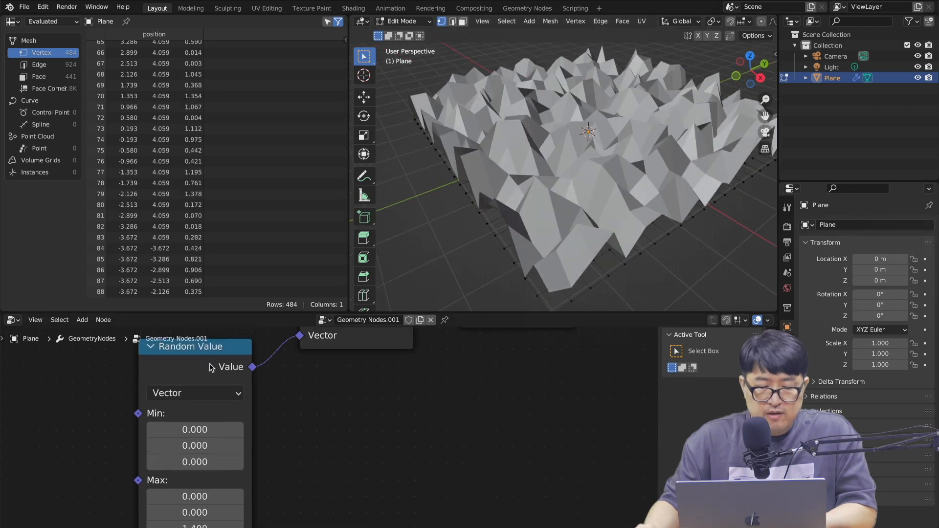
Delete the Random Value node and add a Noise Texture node in its place, below and before the Add node
left_click(209, 349)
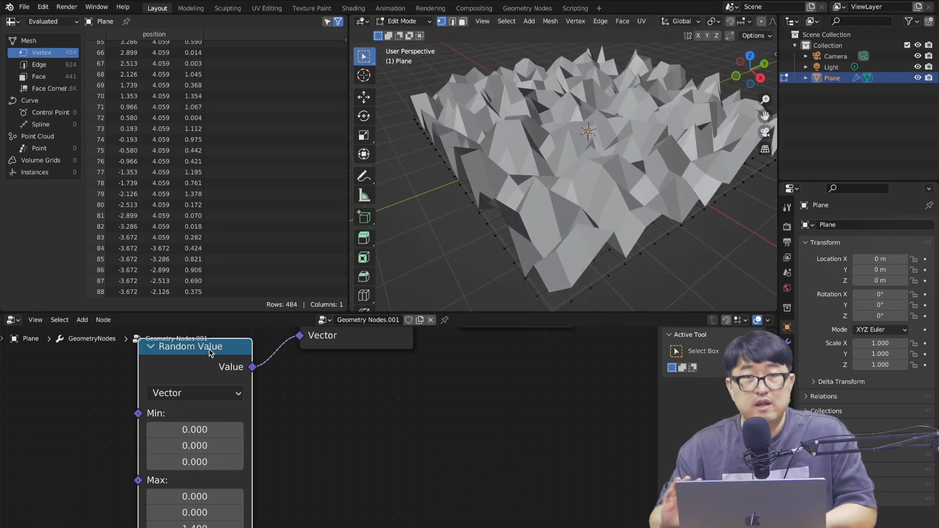
key("x")
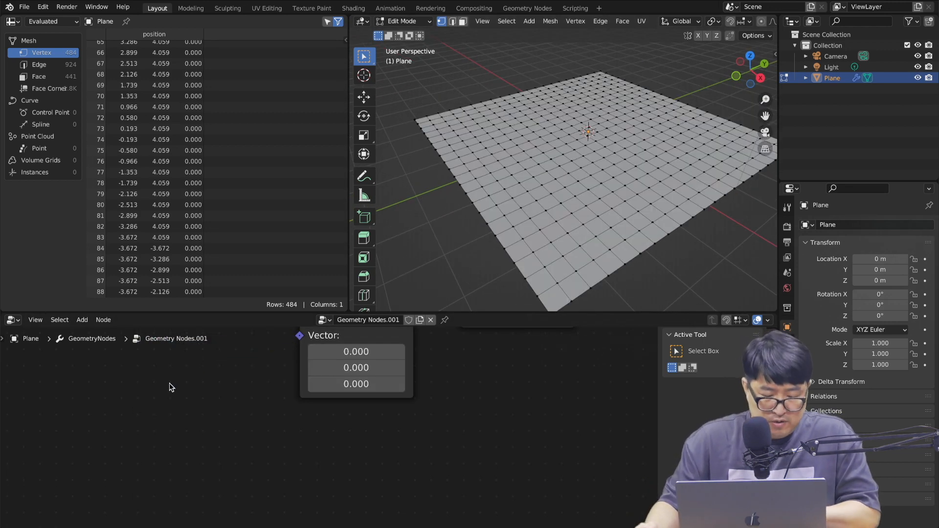
key("shift+a")
type("nois")
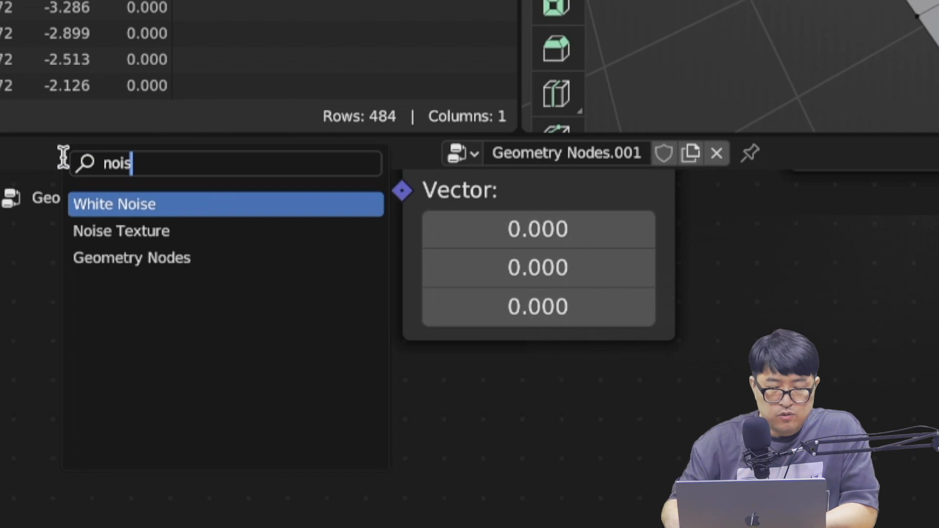
left_click(115, 229)
left_click(178, 382)
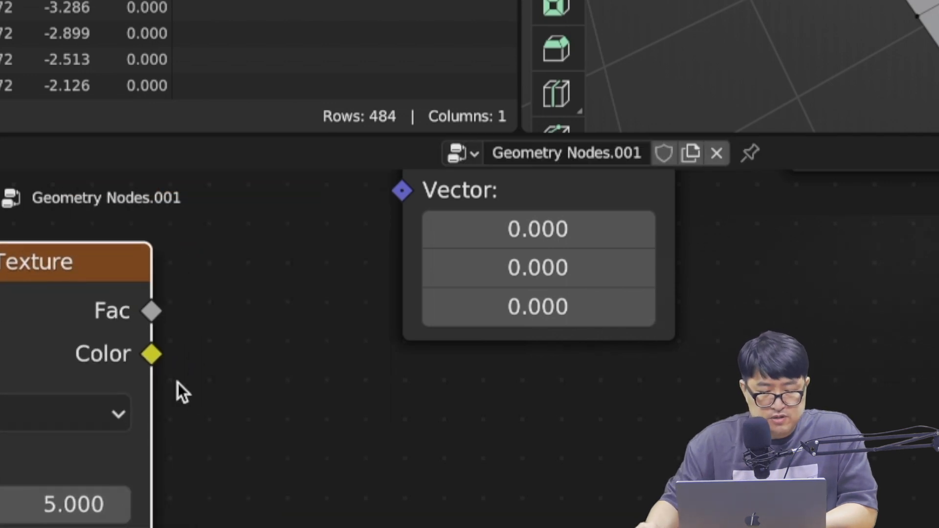
scroll(180, 382, "down", 3)
scroll(180, 382, "up", 2)
scroll(180, 382, "right", 2)
left_click_drag(58, 263, 10, 296)
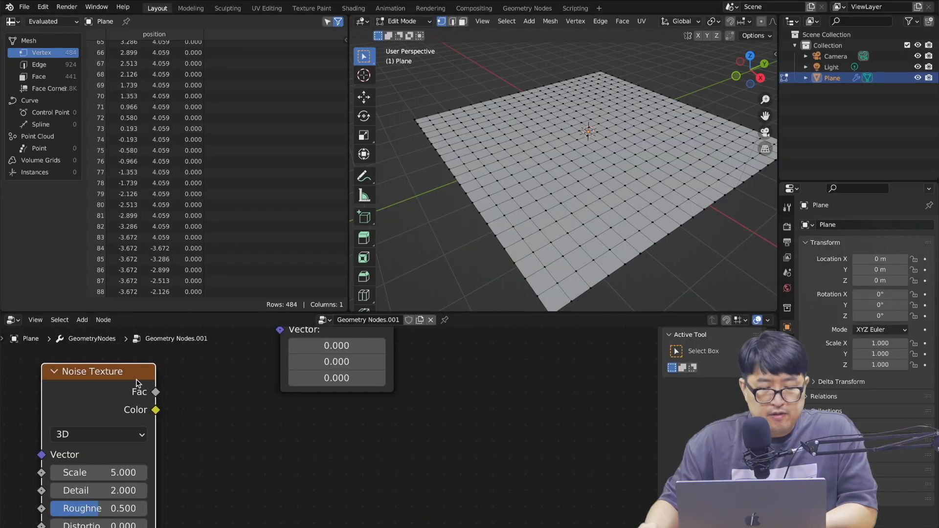
Try feeding the Noise Texture's Fac output into the Add node's second Vector input, and detach the link again
left_click_drag(156, 392, 274, 378)
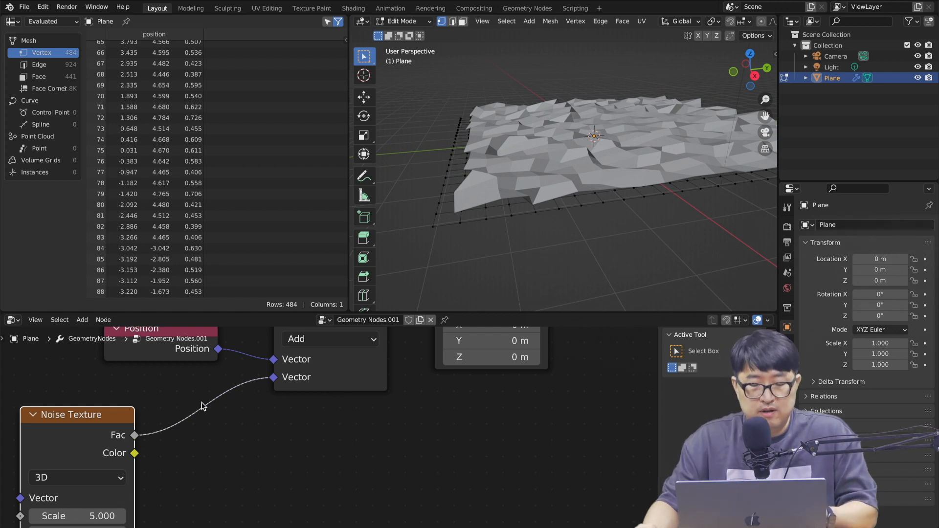
left_click_drag(273, 377, 220, 399)
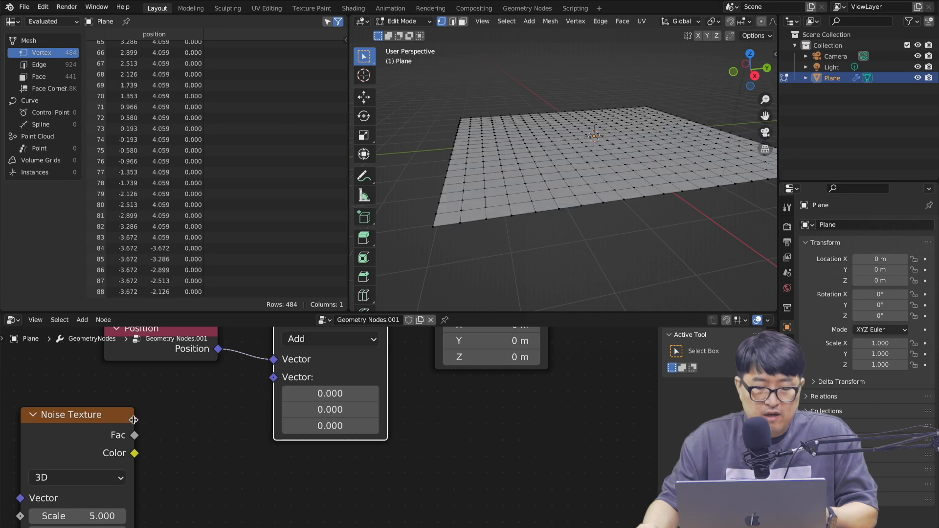
Move the Noise Texture node further away from the Add node to make room between them
left_click_drag(103, 418, 66, 408)
middle_click_drag(119, 421, 181, 435)
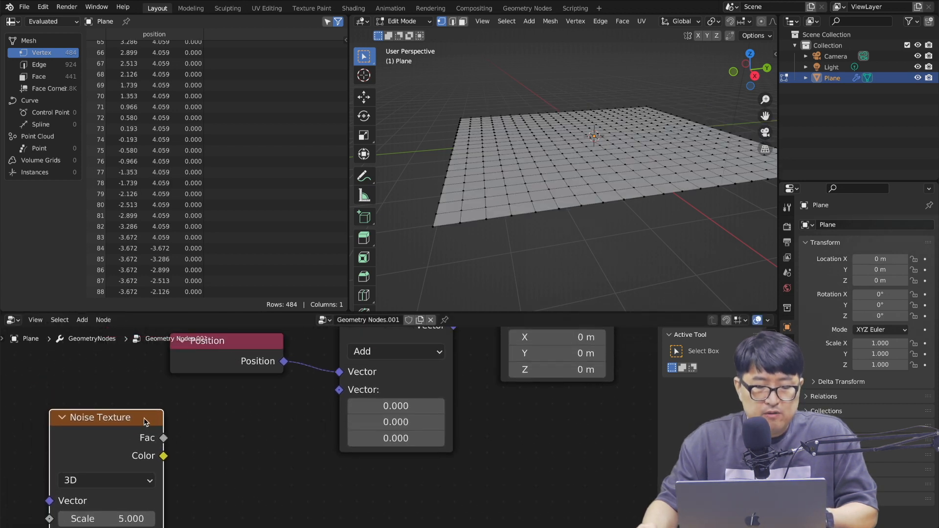
left_click_drag(144, 417, 111, 408)
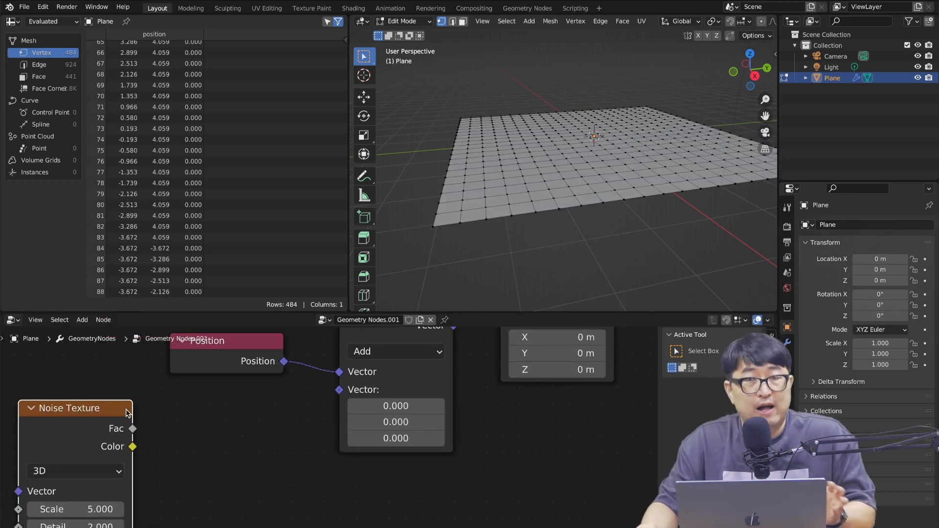
Add a Combine XYZ node below the Position node, between the Noise Texture and Add nodes
key("shift+a")
left_click(251, 323)
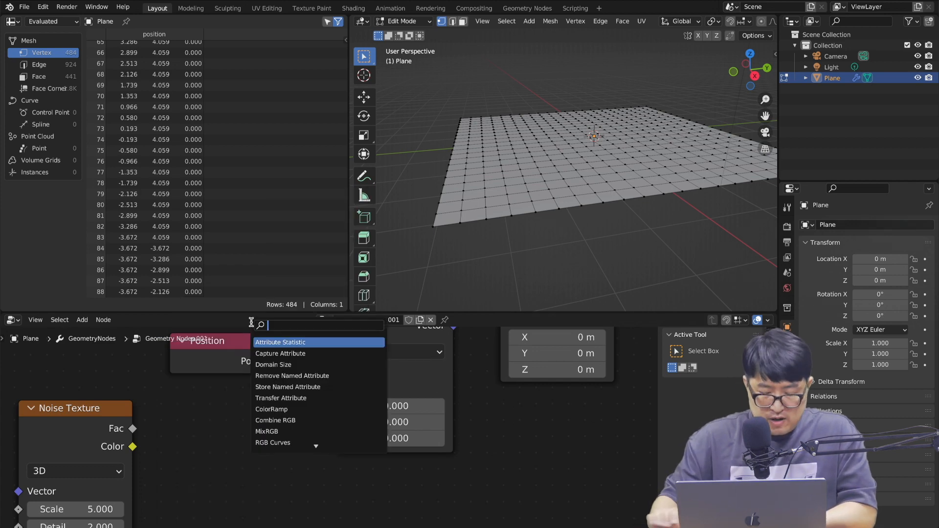
type("combin")
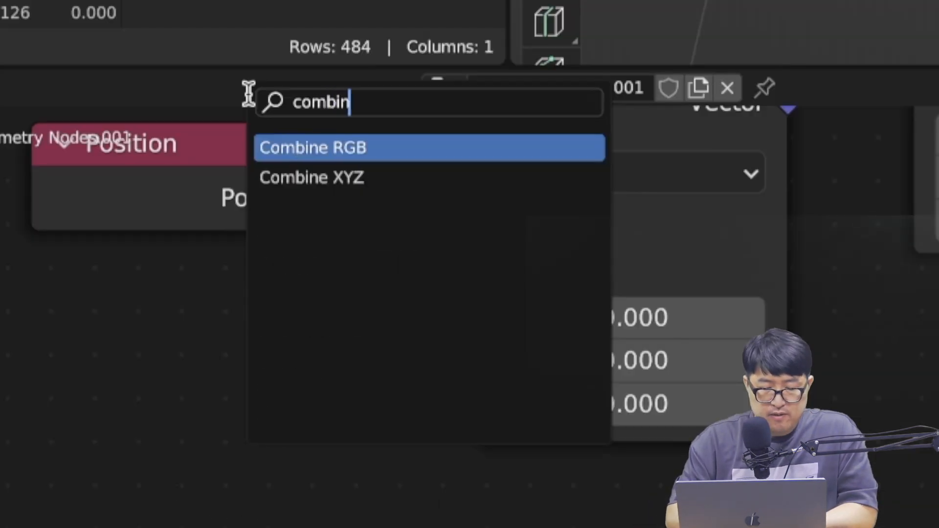
type("e")
left_click(348, 179)
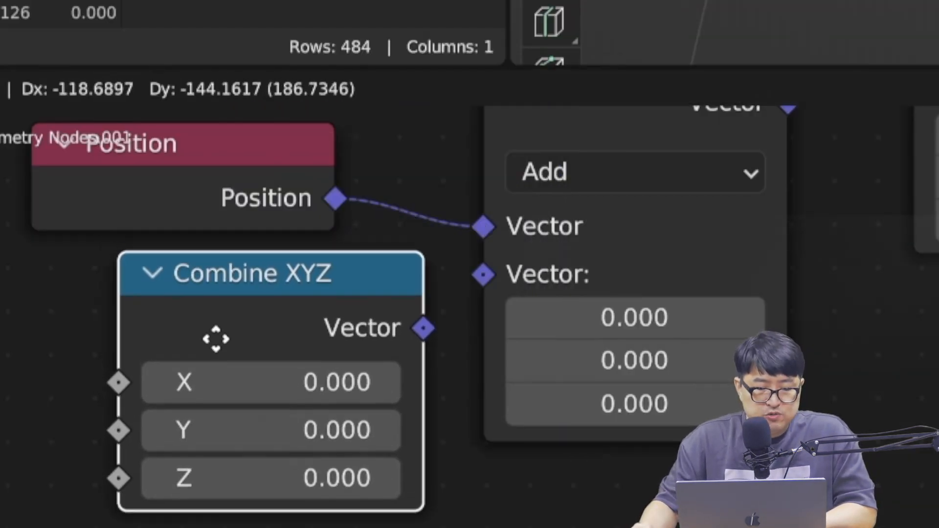
left_click(171, 363)
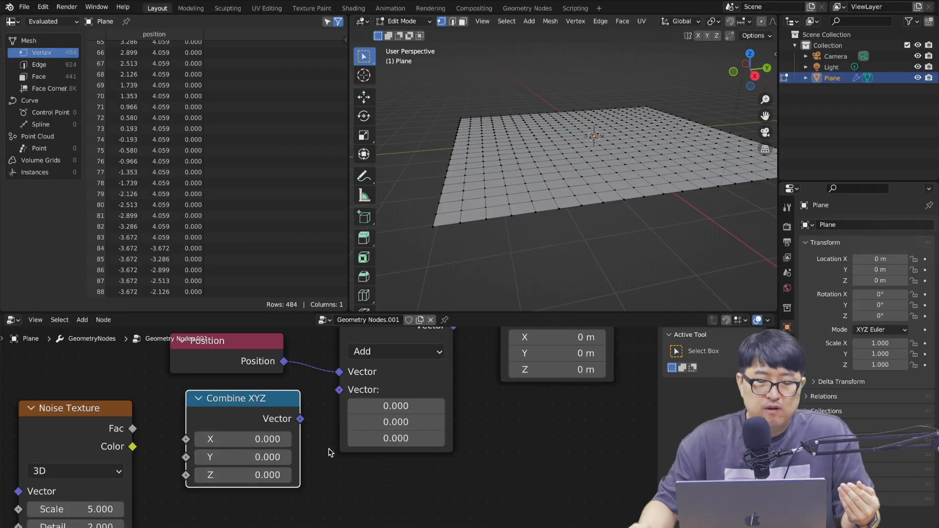
left_click_drag(277, 401, 265, 402)
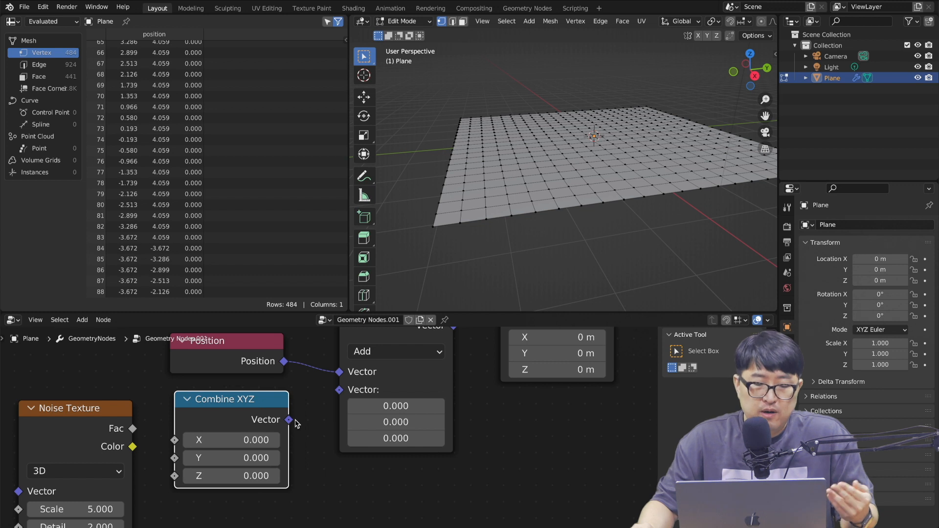
left_click_drag(277, 398, 279, 397)
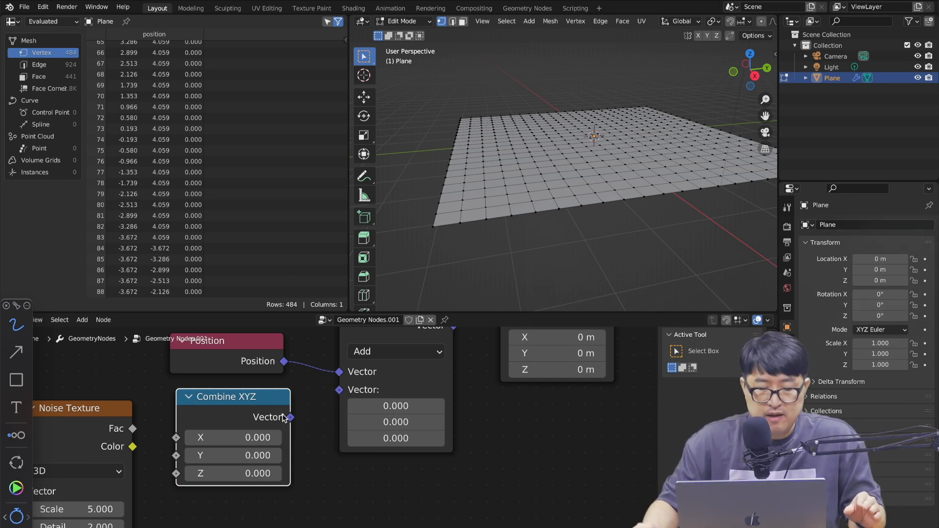
mouse_move(278, 456)
left_mouse_down()
mouse_move(465, 426)
mouse_move(468, 440)
left_mouse_up()
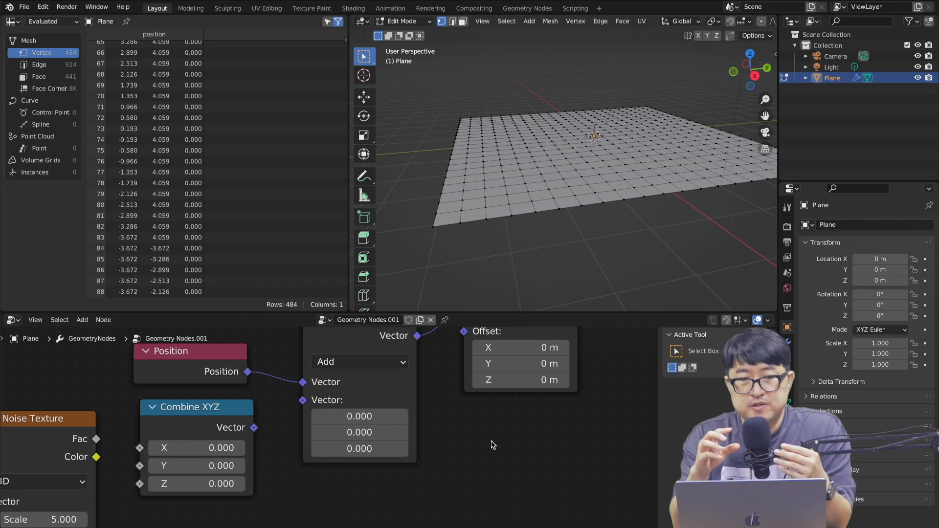
Add a Separate XYZ node below the Set Position node
key("shift+a")
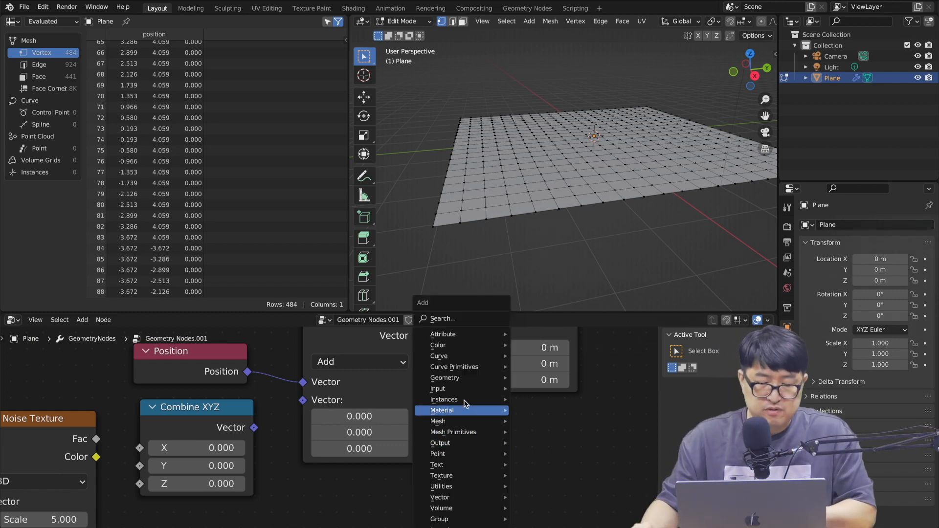
type("seperate")
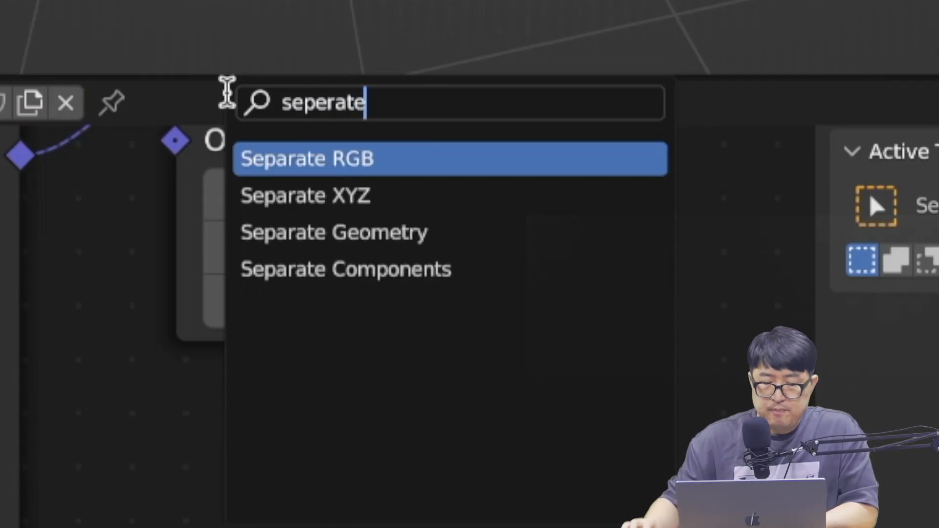
left_click(298, 207)
left_click(158, 515)
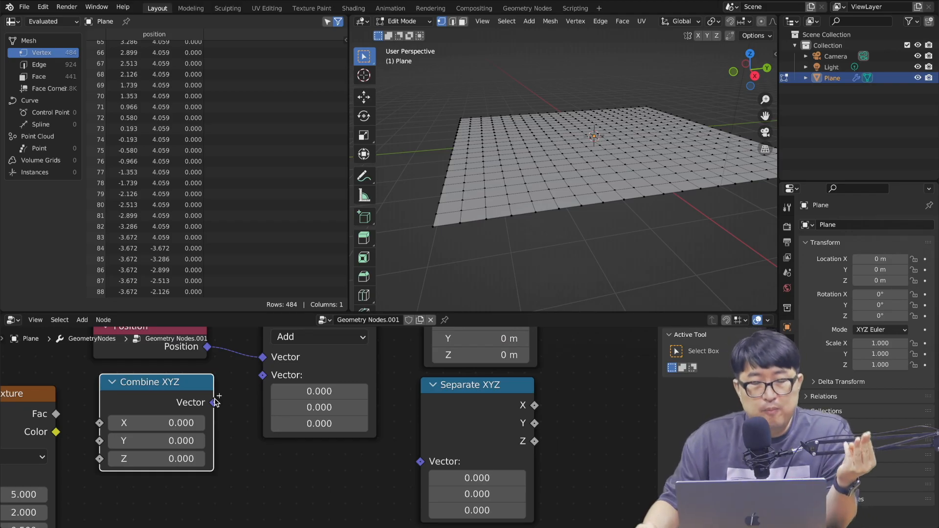
Connect the Combine XYZ node's Vector output to the Add node's second Vector input
left_click_drag(213, 402, 262, 376)
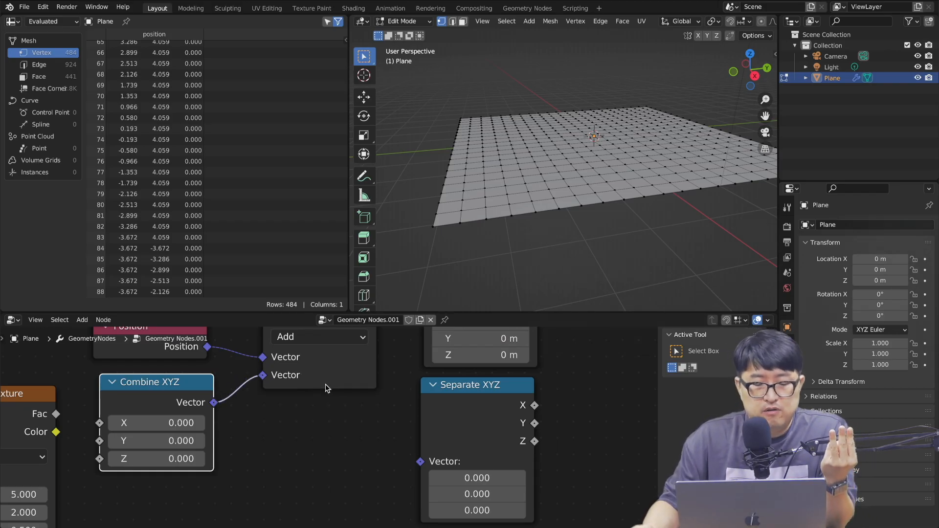
Connect the Add node's Vector output to the Separate XYZ node's Vector input
scroll(341, 390, "up", 2)
scroll(340, 390, "right", 1)
left_click_drag(343, 346, 386, 497)
left_click_drag(442, 424, 452, 425)
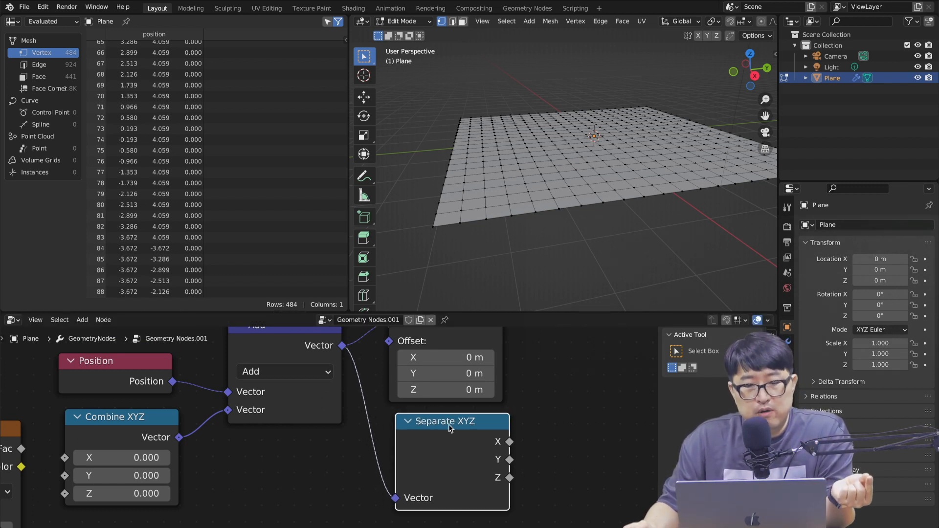
Search the node list for "split" and place a Split Edges node beside the Set Position node
left_click(576, 367)
key("shift+a")
type("split")
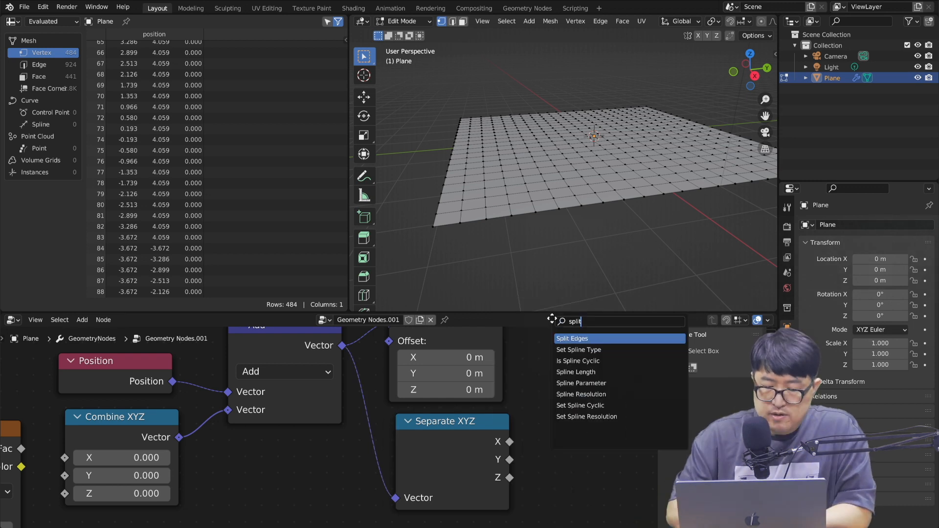
key("Return")
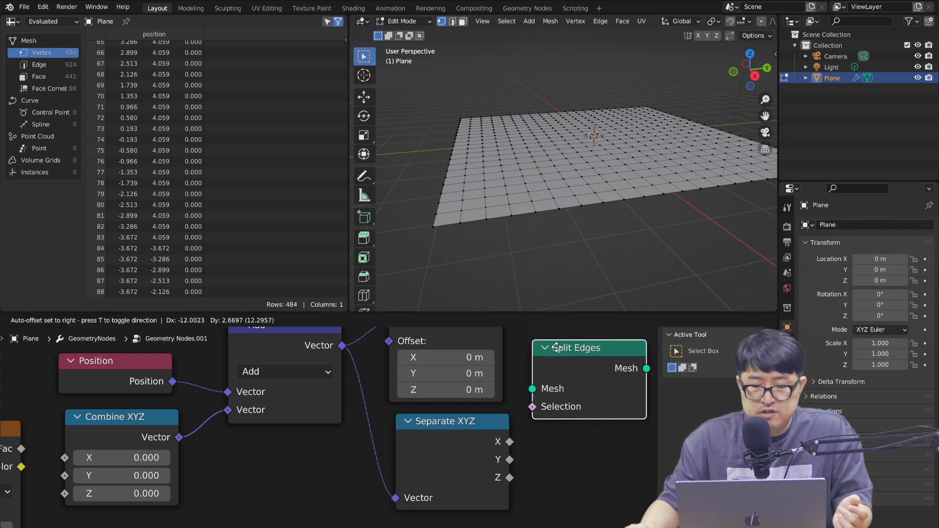
left_click(562, 353)
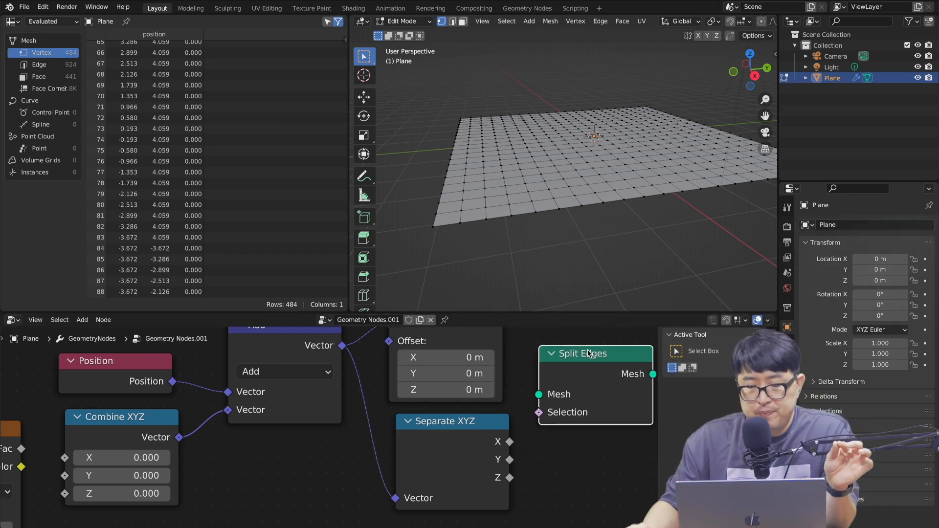
left_click_drag(589, 353, 583, 353)
left_click_drag(486, 419, 474, 422)
left_click_drag(568, 359, 562, 366)
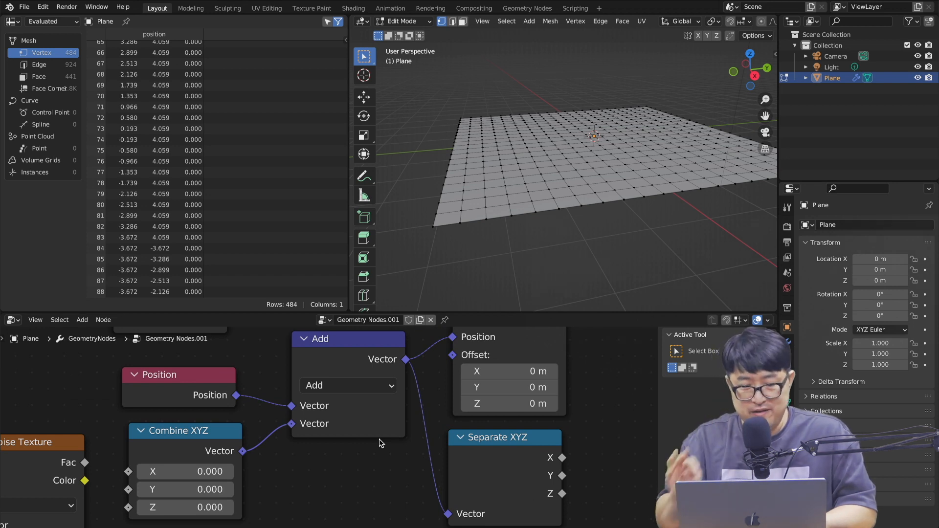
Delete the Separate XYZ node
left_click(474, 437)
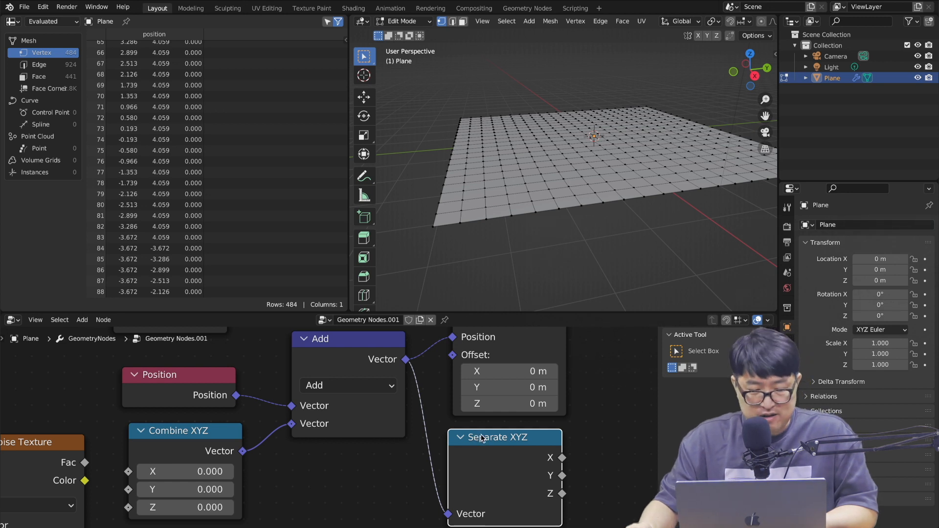
key("x")
Connect the Noise Texture's Fac output to the Combine XYZ node's Z input and view the displaced plane from a lower angle
scroll(400, 455, "left", 5)
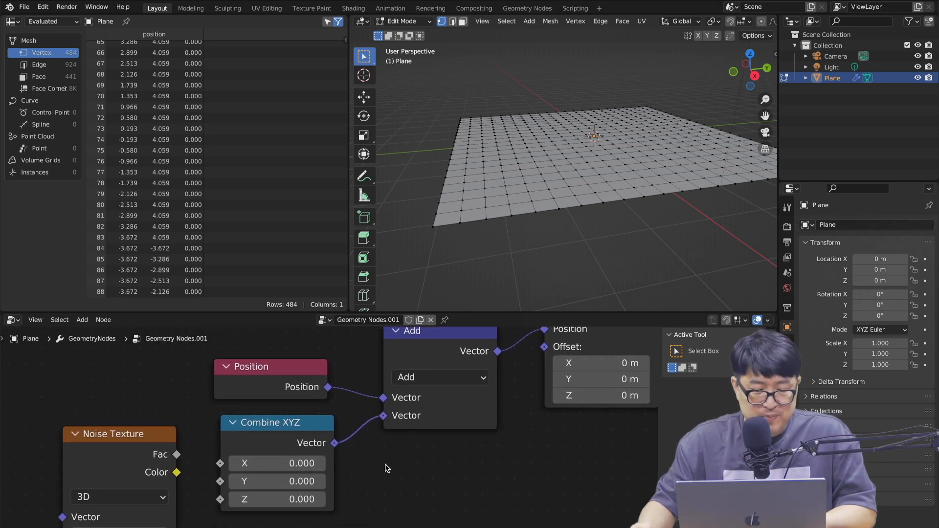
left_click_drag(284, 422, 279, 420)
left_click_drag(141, 434, 215, 496)
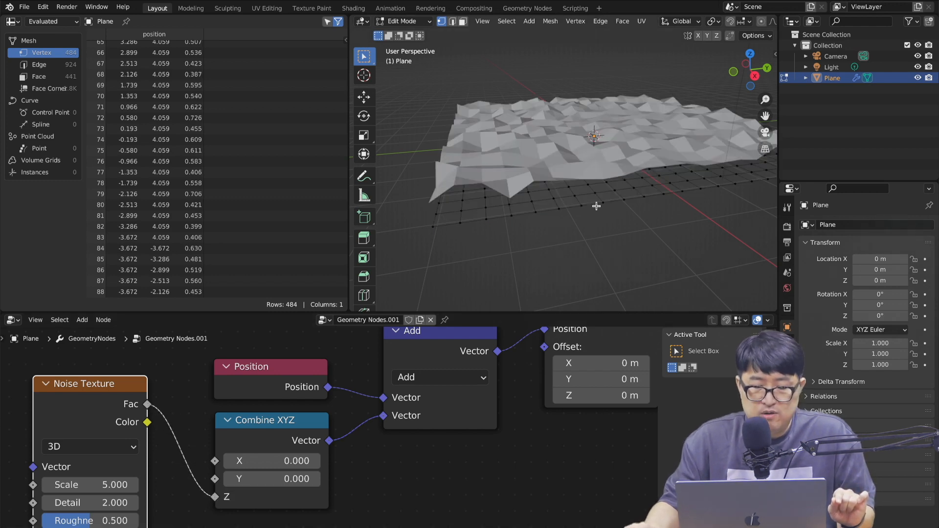
middle_click_drag(598, 204, 595, 210)
scroll(595, 211, "down", 10)
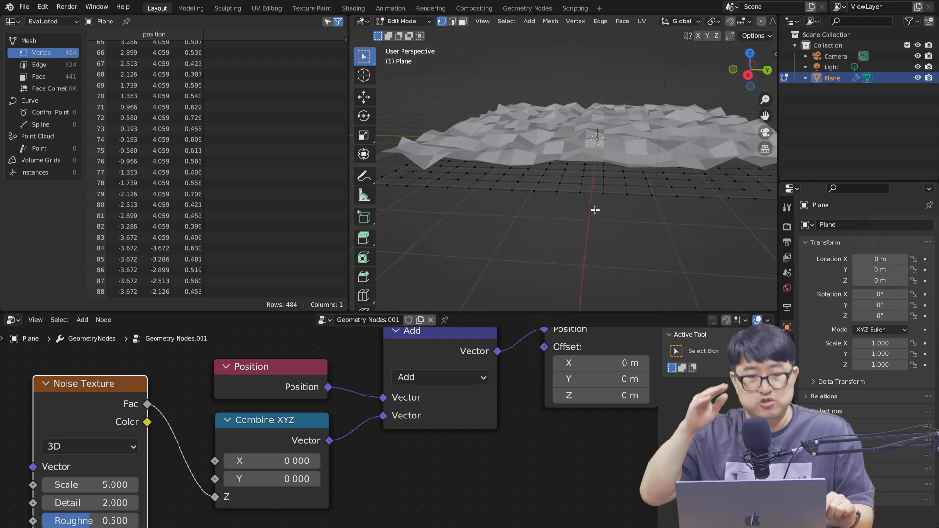
Set the Noise Texture's Scale to 16.8, Detail to 7.6 and Distortion to 1, and space it apart from the Combine XYZ node
scroll(162, 370, "down", 4)
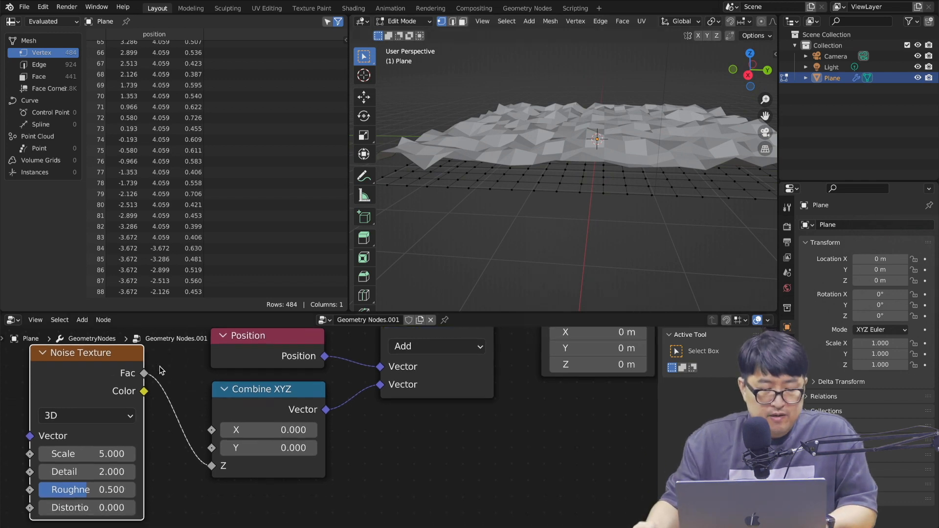
left_click_drag(93, 441, 171, 440)
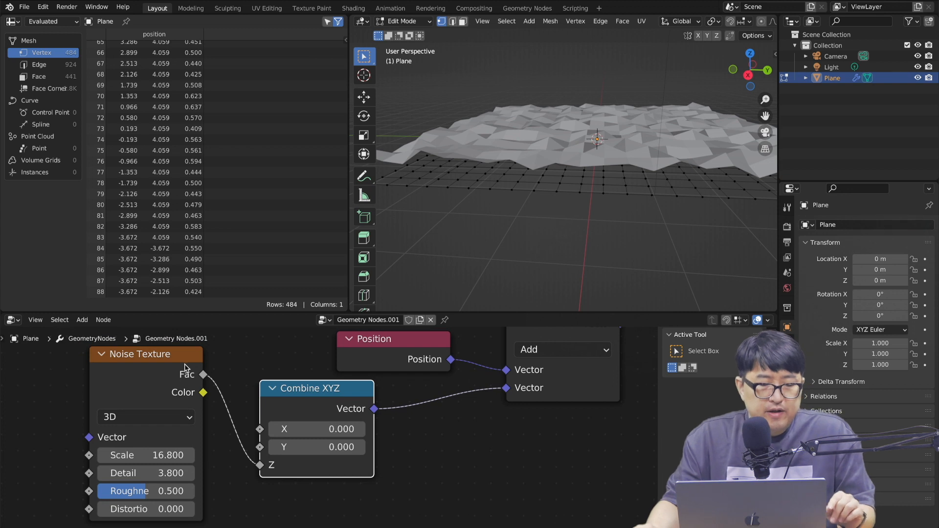
left_click_drag(185, 367, 158, 377)
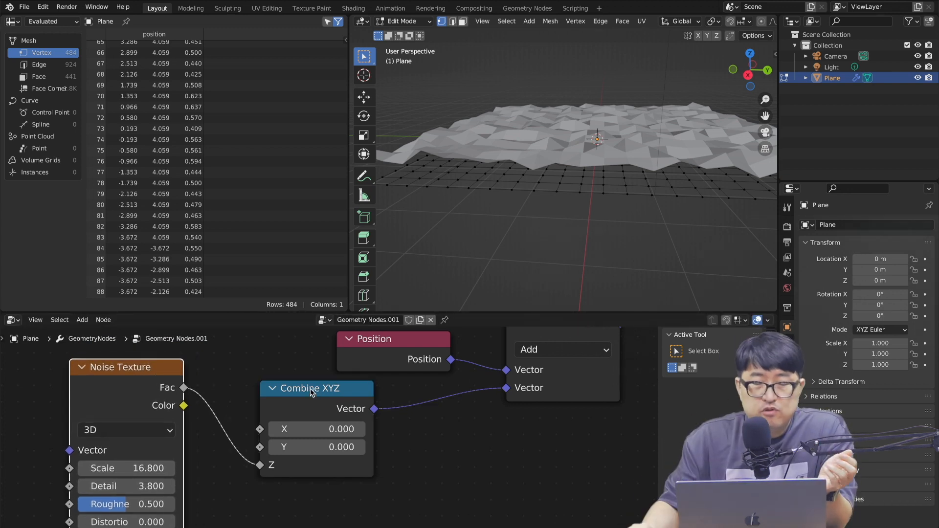
left_click_drag(310, 389, 383, 391)
middle_click_drag(642, 190, 496, 273)
left_click_drag(130, 519, 161, 518)
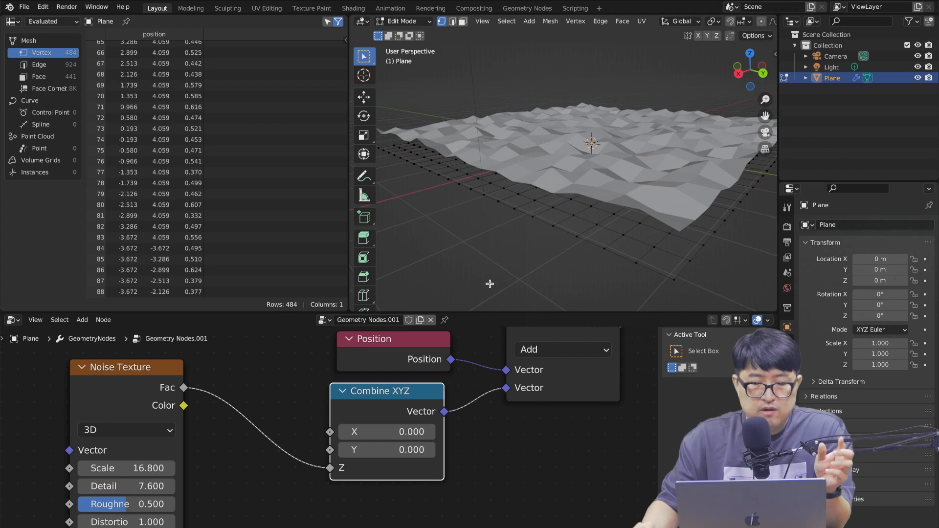
Insert a Map Range node into the link between the Noise Texture's Fac output and the Combine XYZ node's Z input
left_click_drag(417, 391, 434, 394)
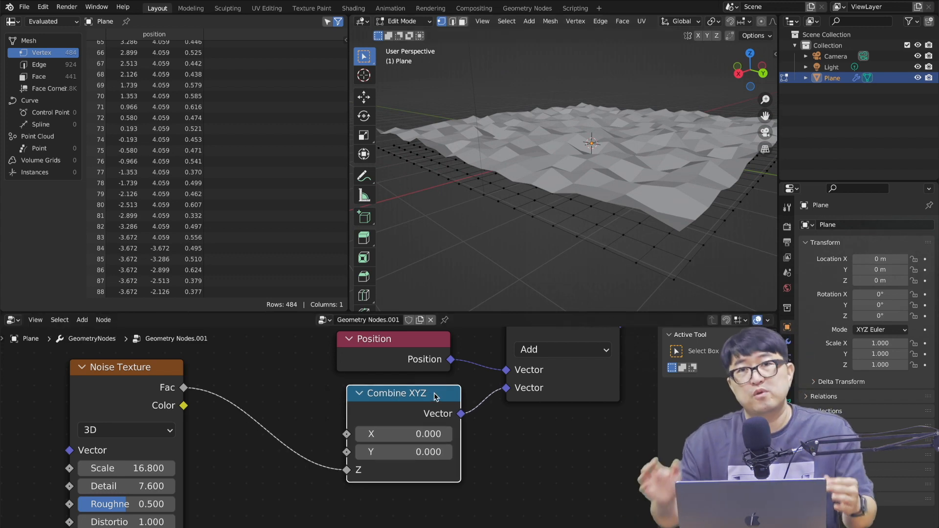
key("shift+a")
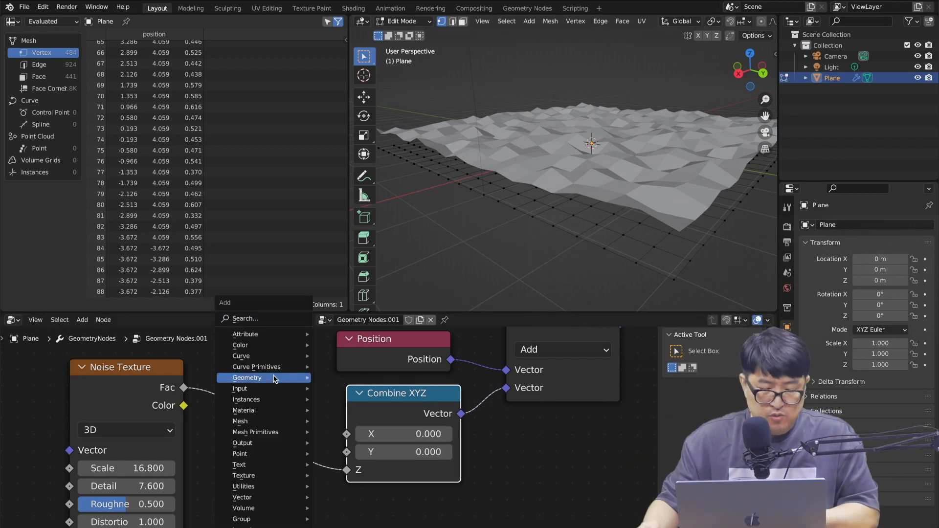
left_click(271, 321)
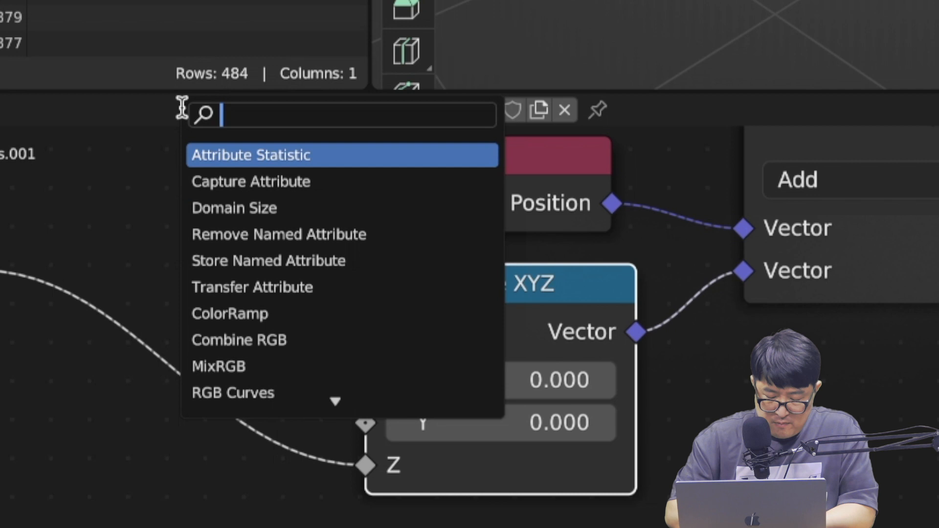
type("m")
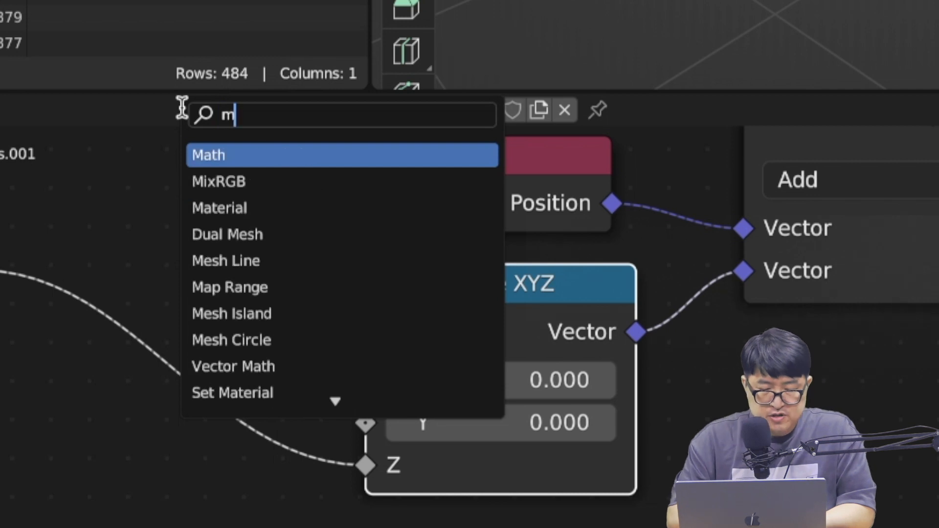
type("ap")
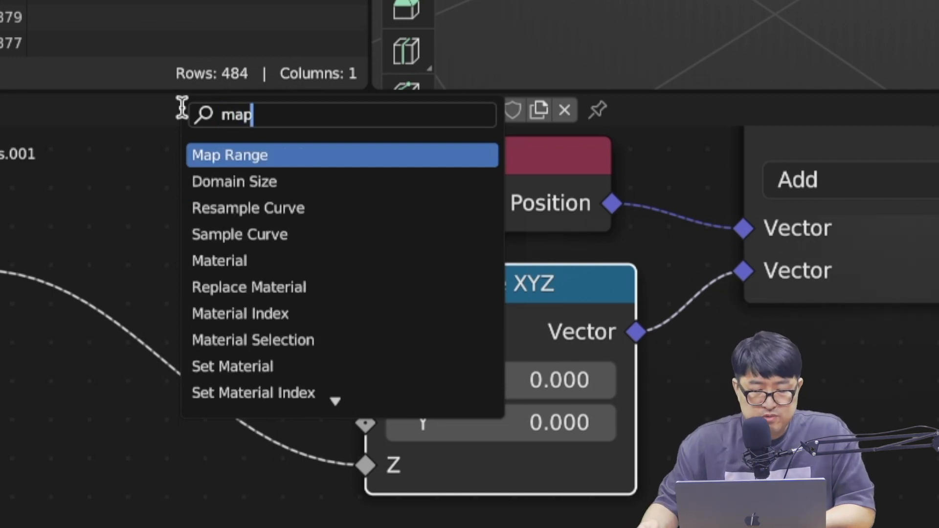
left_click(262, 156)
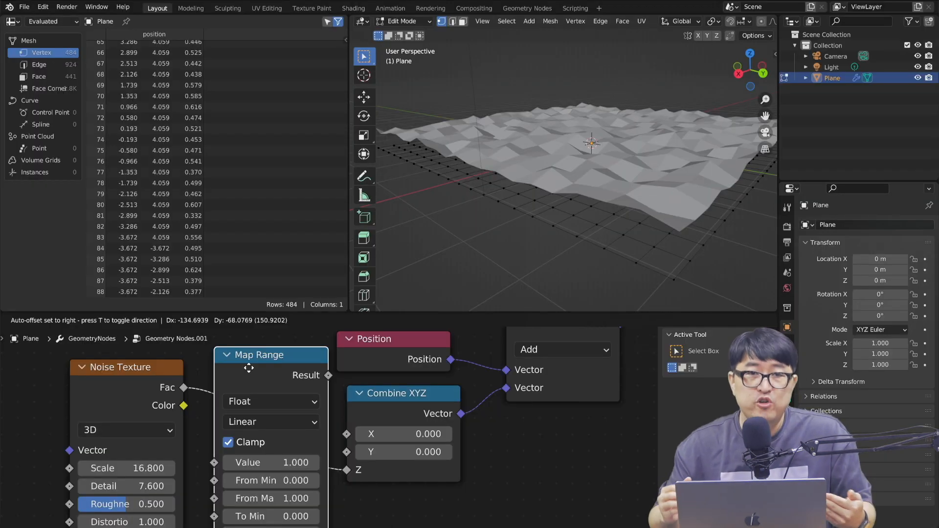
left_click(242, 369)
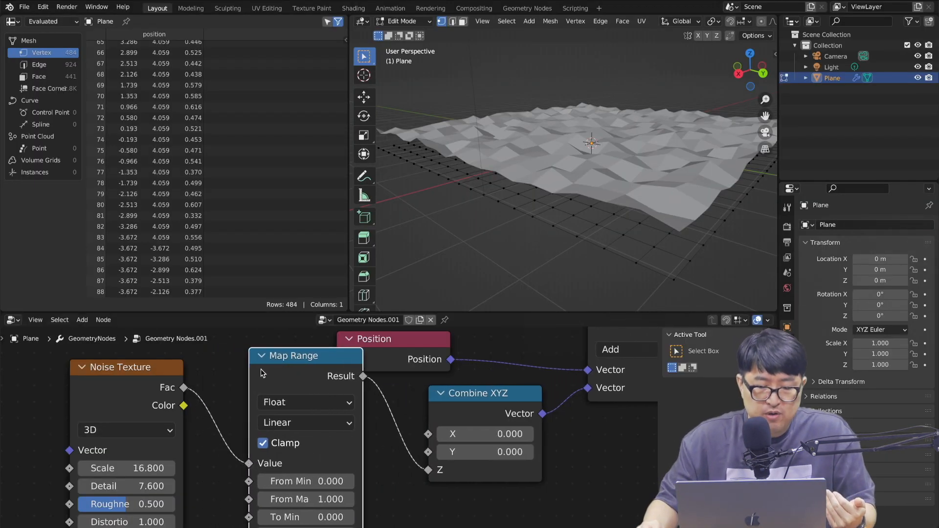
Examine the Map Range node's From Min, From Max, To Min and To Max fields
scroll(267, 374, "left", 2)
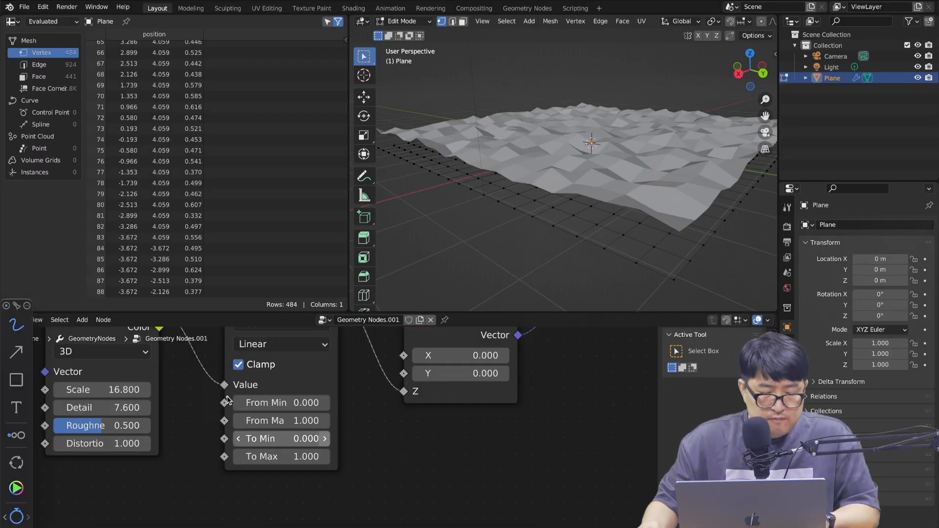
mouse_move(226, 394)
left_mouse_down()
mouse_move(205, 400)
mouse_move(204, 460)
mouse_move(227, 472)
left_mouse_up()
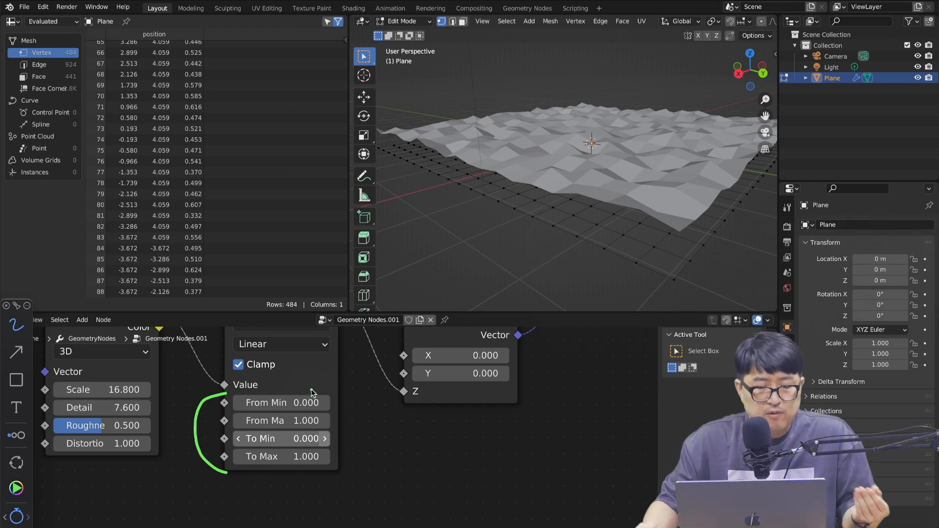
mouse_move(326, 400)
left_mouse_down()
mouse_move(333, 453)
mouse_move(323, 468)
left_mouse_up()
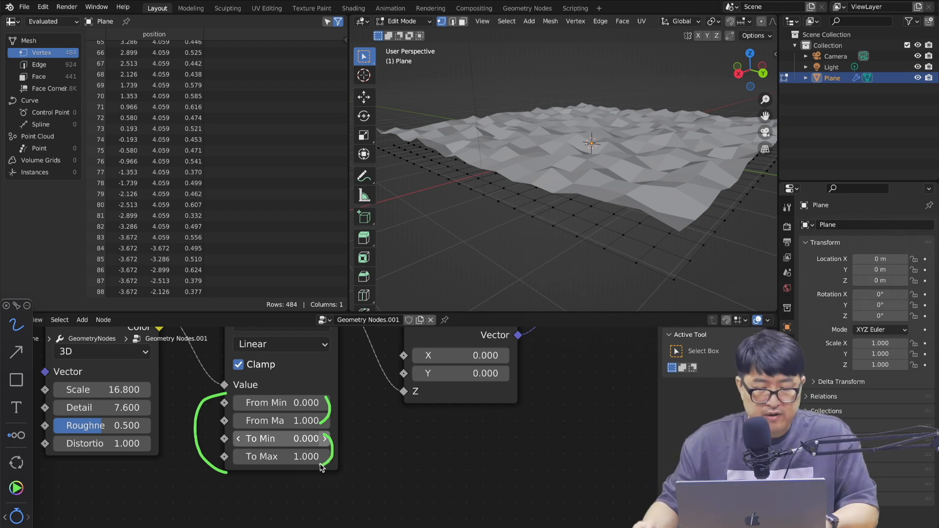
mouse_move(295, 159)
left_mouse_down()
mouse_move(302, 172)
mouse_move(325, 162)
mouse_move(546, 158)
mouse_move(585, 181)
left_mouse_up()
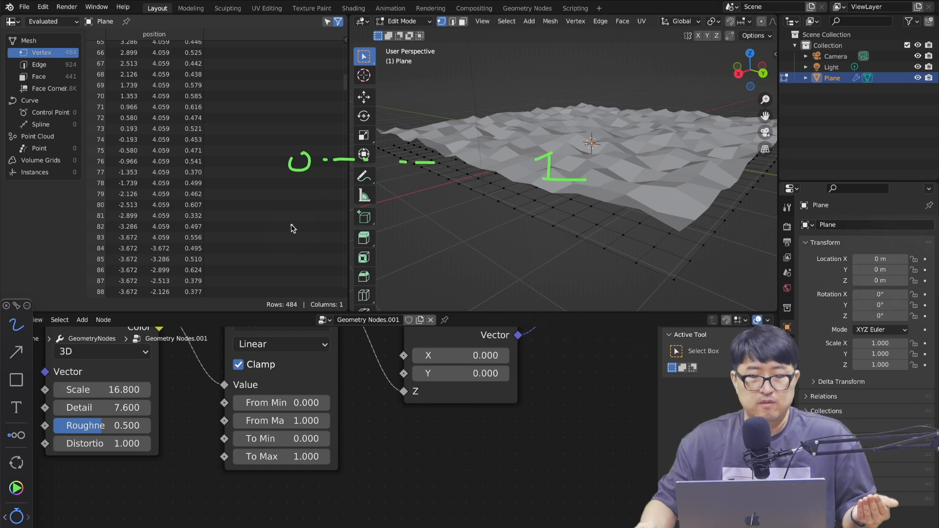
left_click_drag(267, 227, 458, 237)
left_click_drag(544, 227, 544, 254)
mouse_move(571, 239)
left_mouse_down()
mouse_move(590, 246)
mouse_move(559, 234)
left_mouse_up()
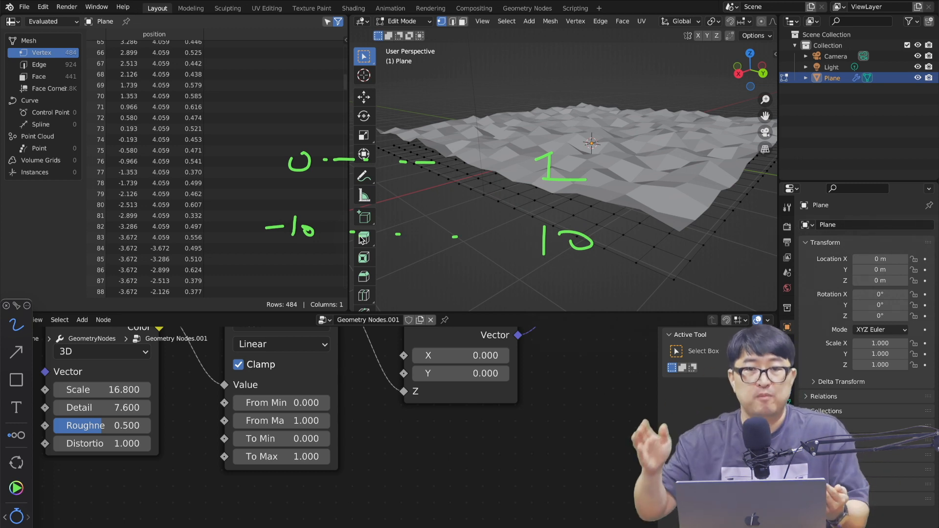
mouse_move(558, 187)
left_mouse_down()
mouse_move(563, 214)
mouse_move(578, 200)
left_mouse_up()
mouse_move(291, 179)
left_mouse_down()
mouse_move(316, 178)
mouse_move(303, 201)
mouse_move(317, 201)
left_mouse_up()
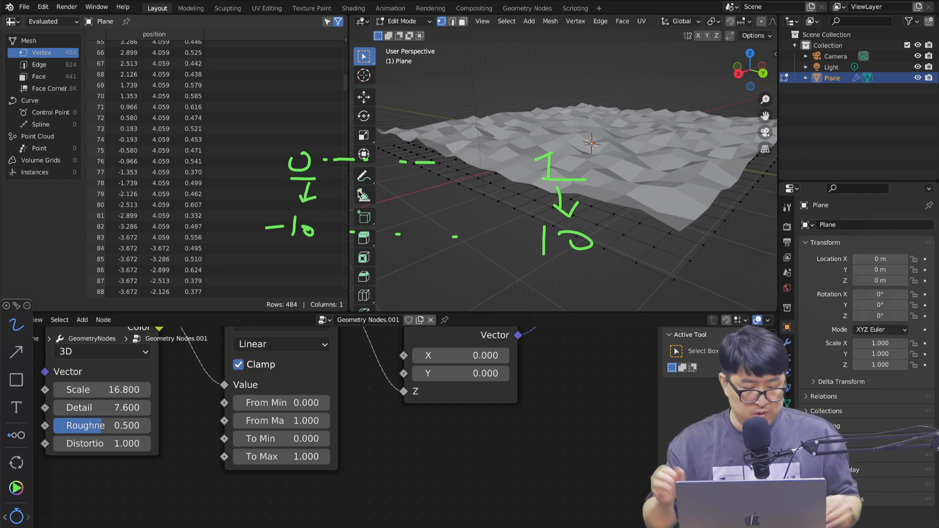
key("BackSpace")
key("Escape")
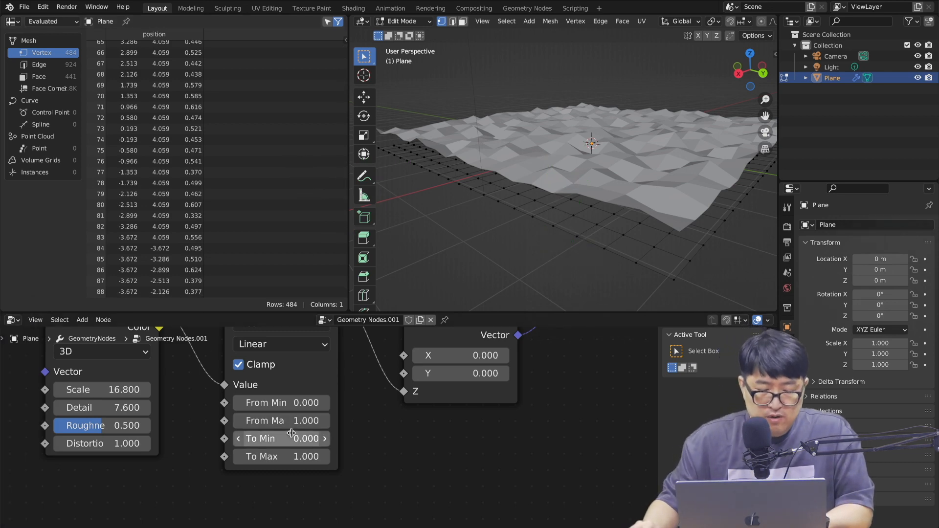
Set the Map Range node's To Max to 7.2, and the Noise Texture's Scale to 0.2, Detail to 15 and Distortion to 0
left_click(301, 456)
type("20")
key("Return")
scroll(524, 186, "down", 4)
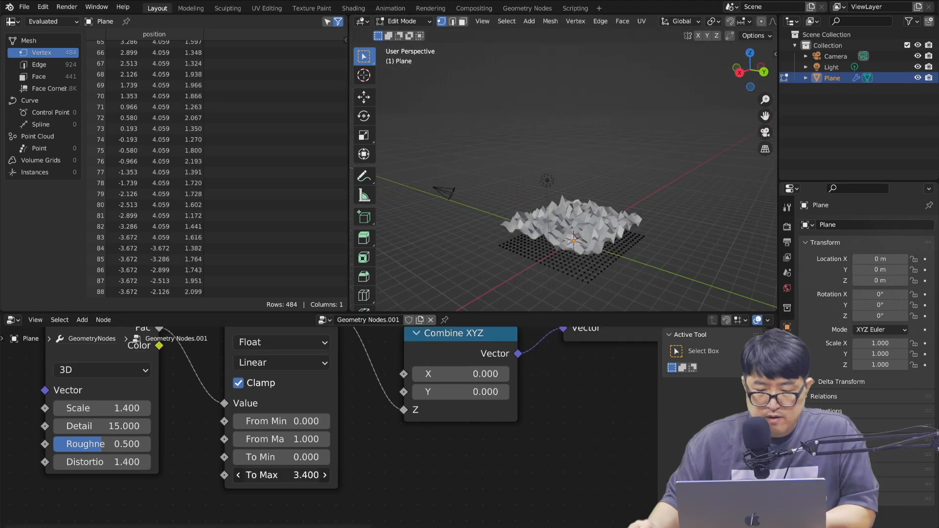
mouse_move(293, 475)
left_mouse_down()
mouse_move(279, 475)
mouse_move(308, 474)
left_mouse_up()
left_click(309, 475)
type("5")
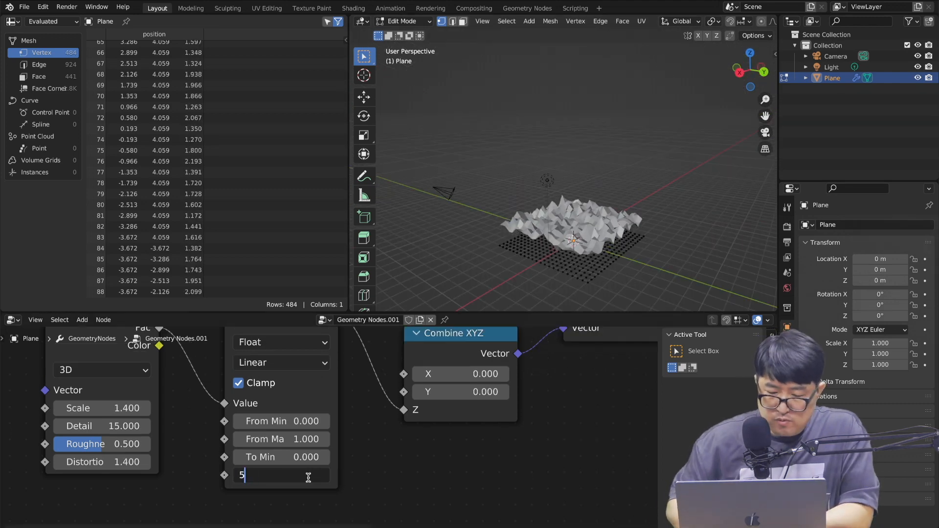
key("Return")
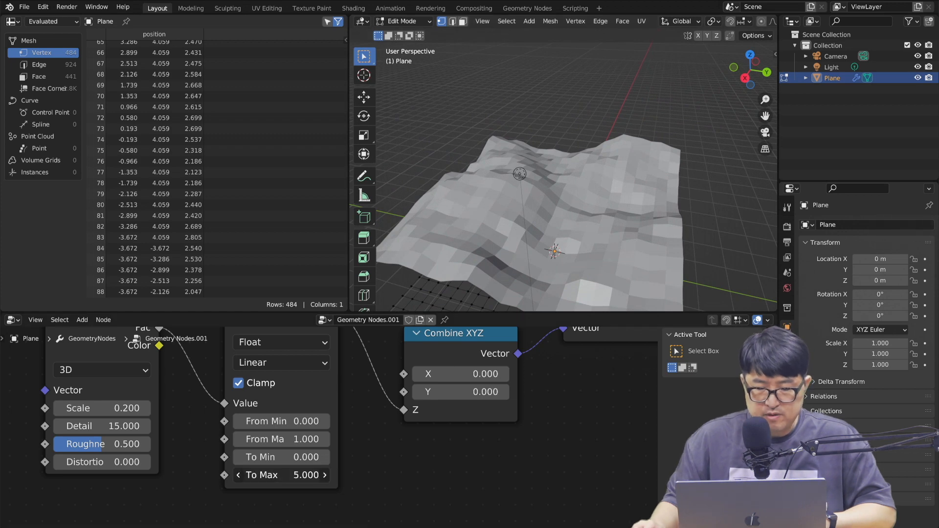
left_click_drag(282, 474, 344, 454)
mouse_move(543, 291)
middle_mouse_down()
mouse_move(543, 267)
mouse_move(544, 275)
middle_mouse_up()
Switch the plane to Object Mode, try Shade Smooth on it, and undo the smoothing
key("Tab")
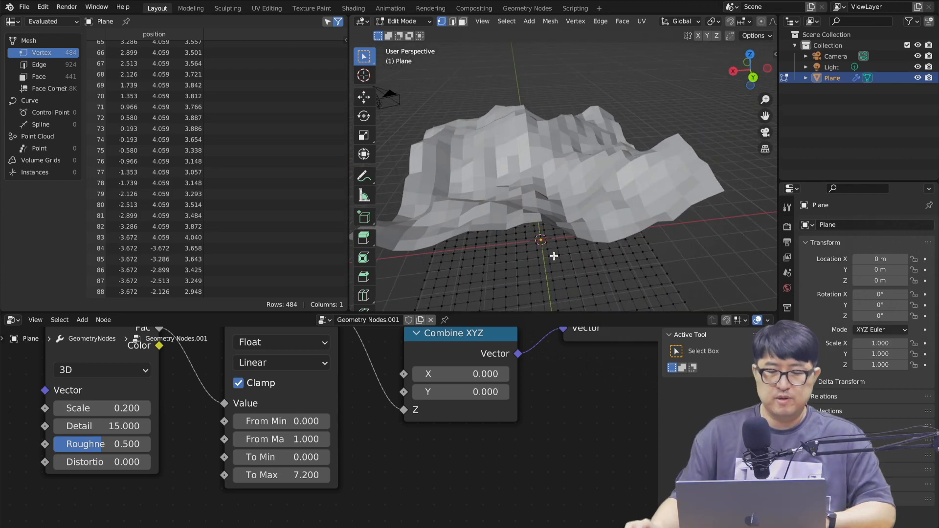
right_click(567, 167)
left_click(567, 167)
middle_click_drag(505, 103, 548, 184)
key("ctrl+z")
Insert a Set Shade Smooth node into the link between the Set Position node and the Group Output
middle_click_drag(581, 397, 549, 397)
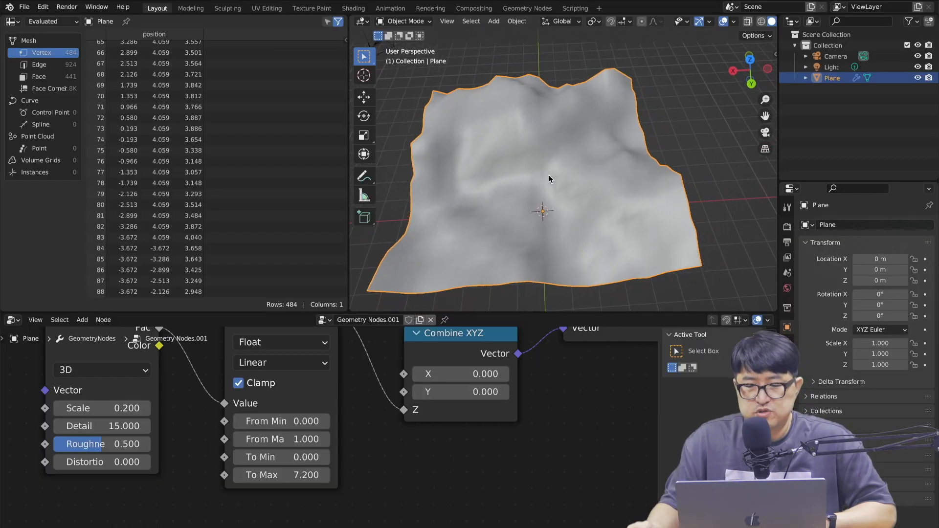
key("shift+a")
type("shade")
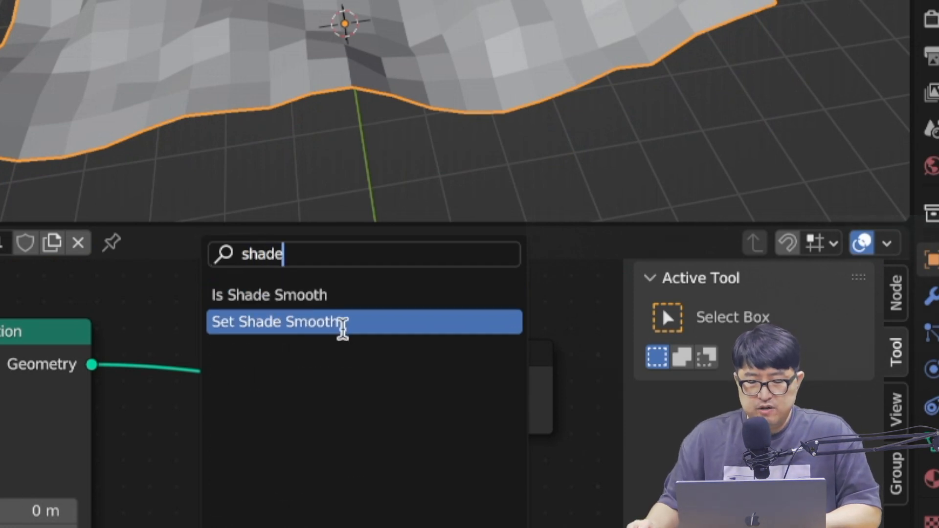
left_click(342, 323)
left_click(294, 417)
middle_click_drag(419, 46, 418, 44)
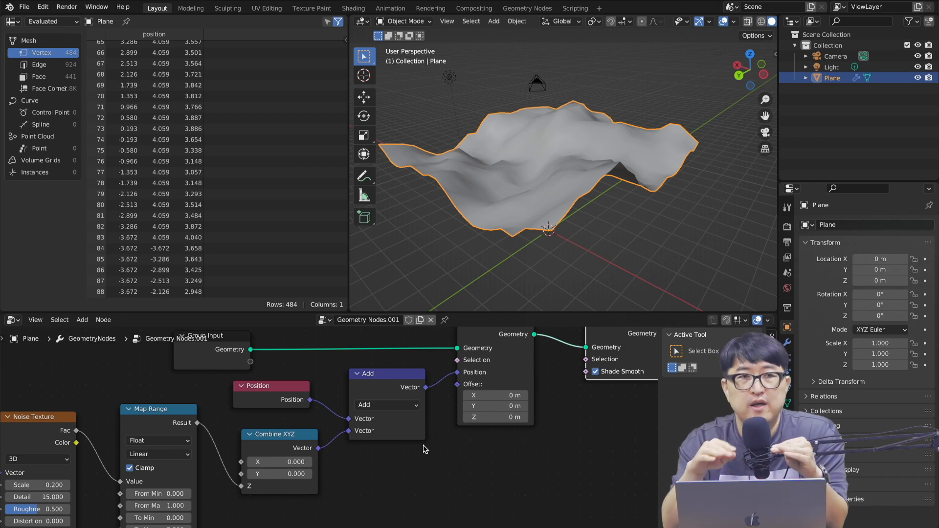
Examine the smoothed terrain from a low side angle, comparing its high and low areas
scroll(571, 174, "left", 10)
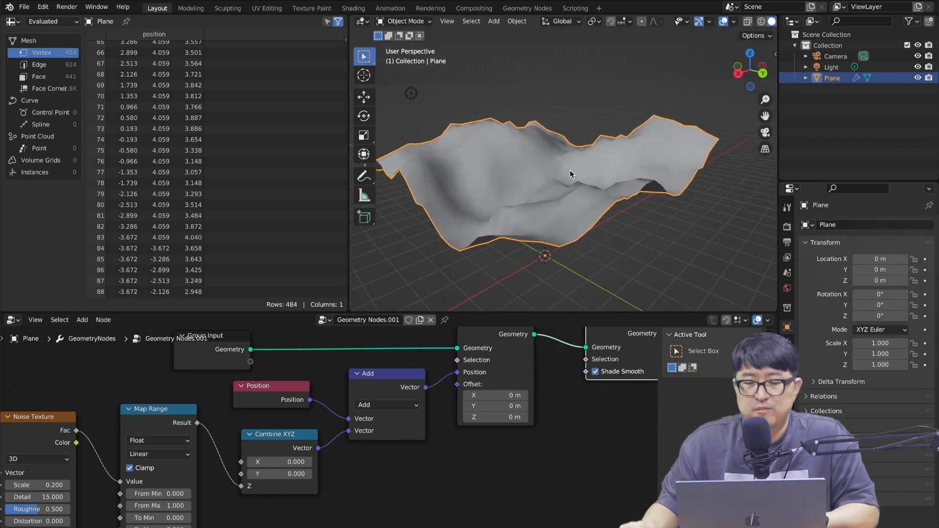
scroll(570, 171, "down", 2)
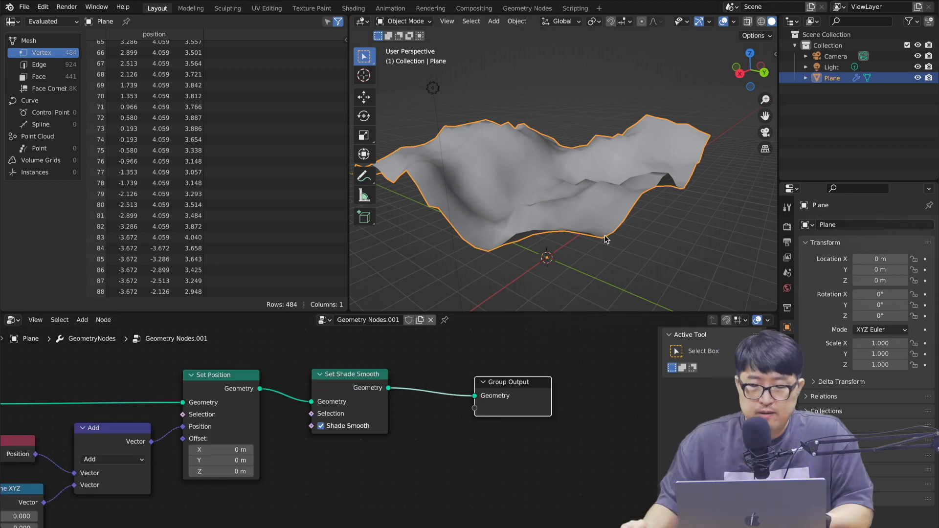
scroll(608, 234, "right", 10)
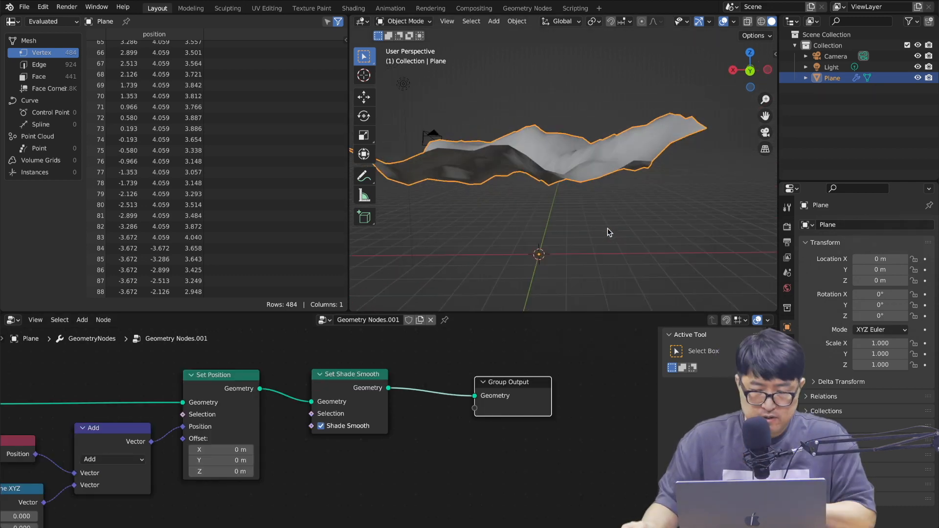
key("ctrl+shift+a")
left_click_drag(393, 167, 709, 169)
left_click_drag(628, 152, 634, 118)
mouse_move(621, 122)
left_mouse_down()
mouse_move(640, 109)
mouse_move(648, 119)
left_mouse_up()
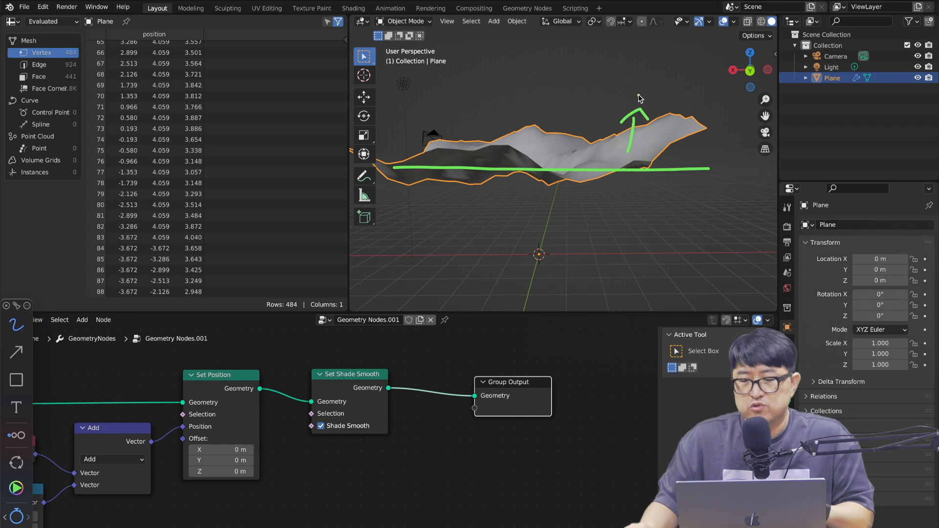
mouse_move(635, 75)
left_mouse_down()
mouse_move(629, 90)
mouse_move(665, 88)
left_mouse_up()
left_click_drag(639, 95, 670, 93)
left_click_drag(676, 79, 689, 91)
left_click_drag(682, 99, 692, 108)
left_click_drag(634, 184, 633, 198)
mouse_move(623, 191)
left_mouse_down()
mouse_move(631, 200)
mouse_move(652, 190)
left_mouse_up()
mouse_move(610, 211)
left_mouse_down()
mouse_move(617, 221)
mouse_move(666, 213)
mouse_move(680, 225)
left_mouse_up()
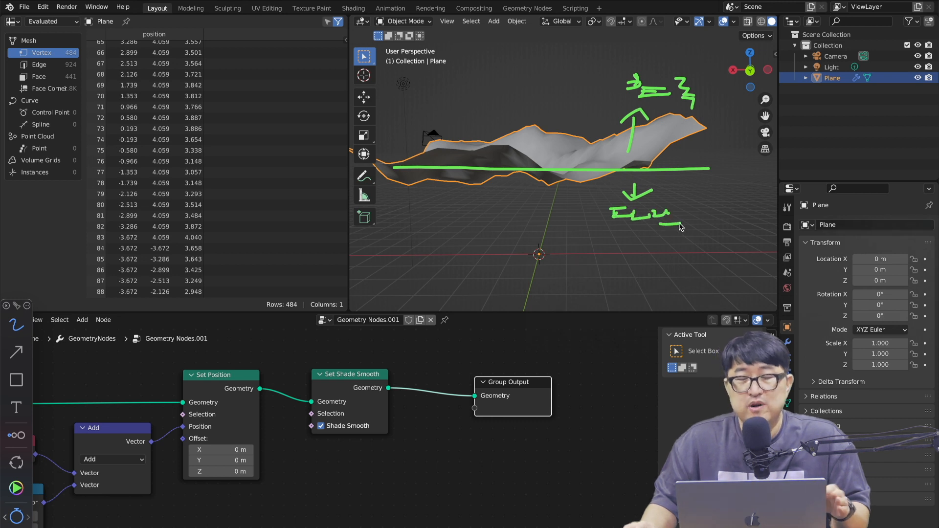
key("BackSpace")
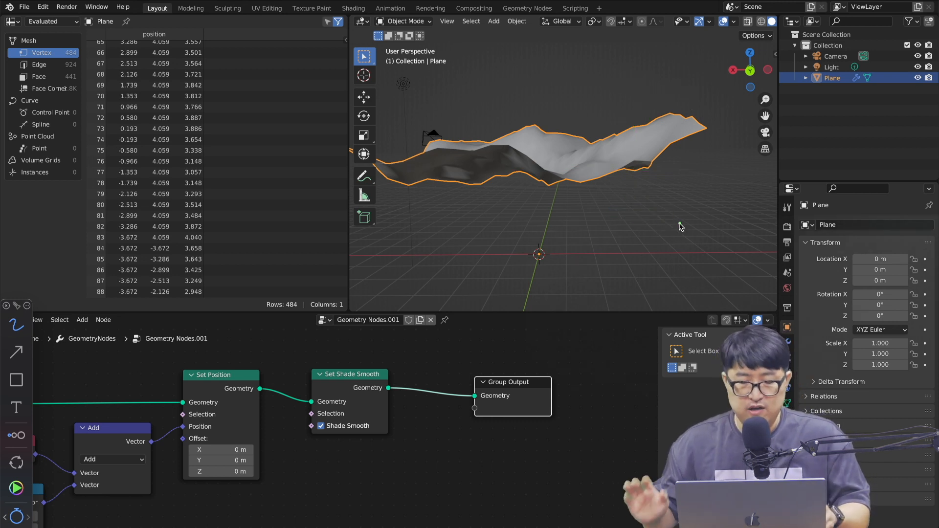
key("Escape")
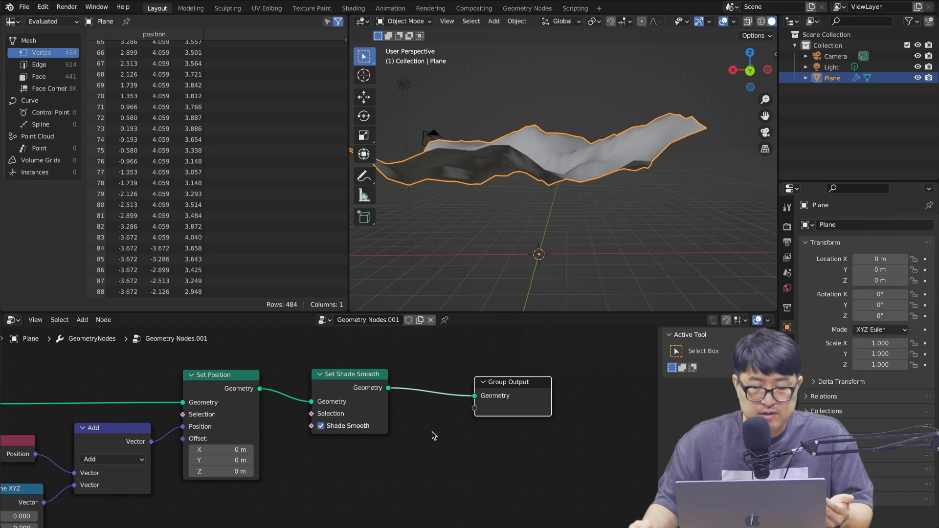
Move the Group Output and Set Shade Smooth nodes away from Set Position to make room, and frame the whole node tree
left_click_drag(506, 390, 569, 382)
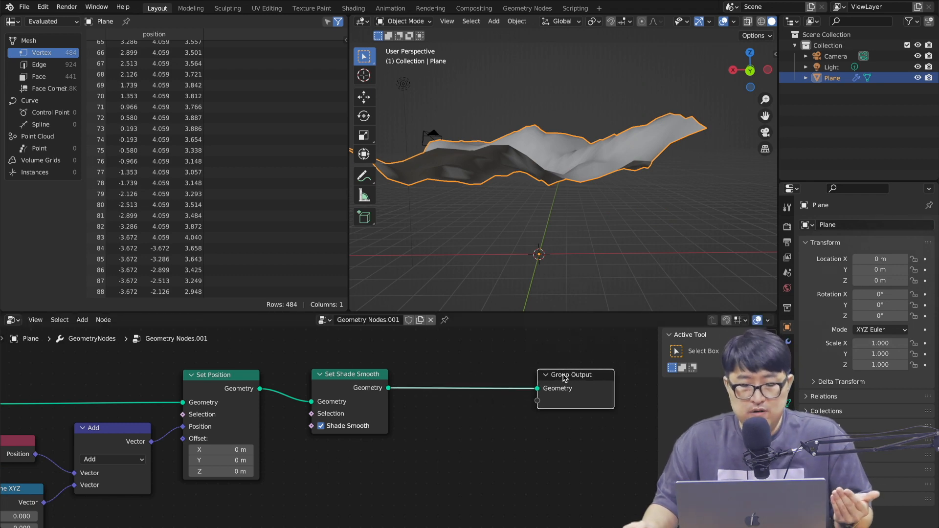
left_click_drag(360, 373, 401, 370)
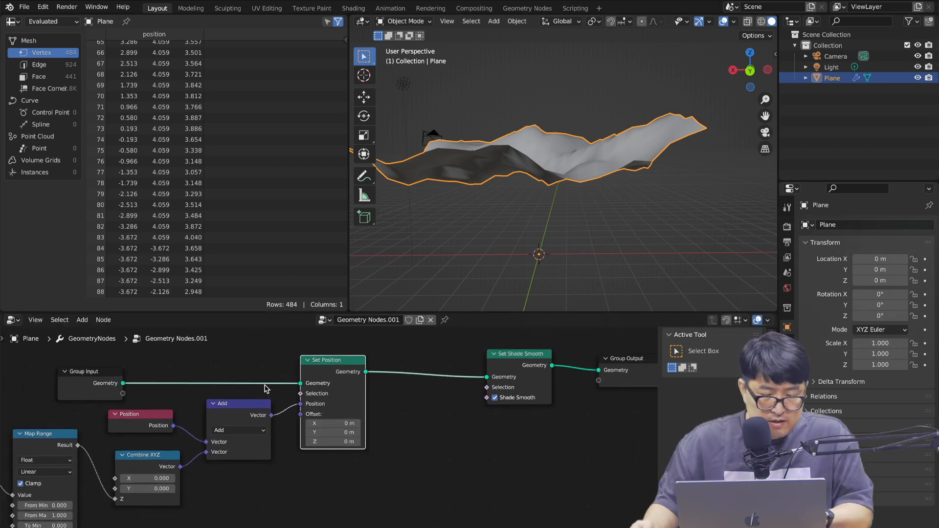
scroll(268, 384, "left", 2)
key("Home")
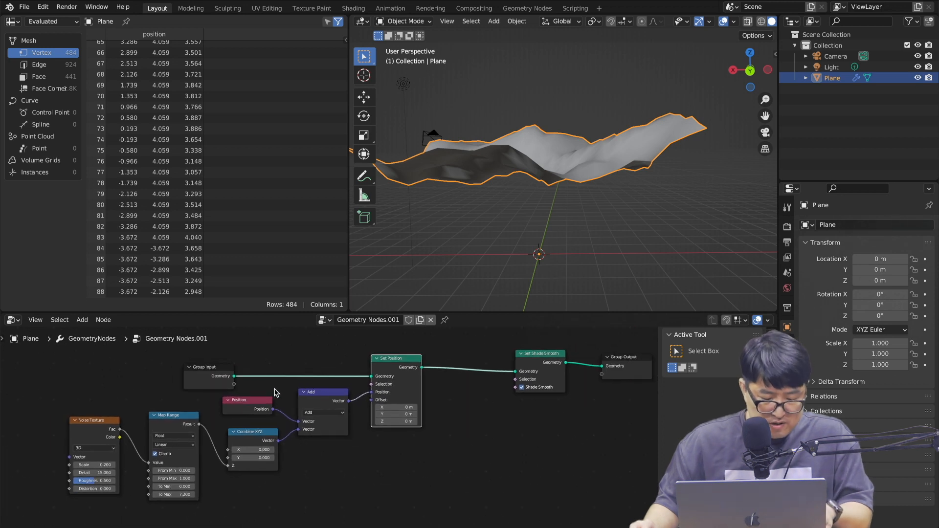
mouse_move(77, 504)
left_mouse_down()
mouse_move(311, 443)
mouse_move(421, 394)
left_mouse_up()
left_click_drag(436, 344, 435, 432)
mouse_move(547, 200)
left_mouse_down()
mouse_move(371, 223)
mouse_move(660, 101)
mouse_move(512, 205)
mouse_move(528, 212)
mouse_move(662, 104)
mouse_move(558, 194)
left_mouse_up()
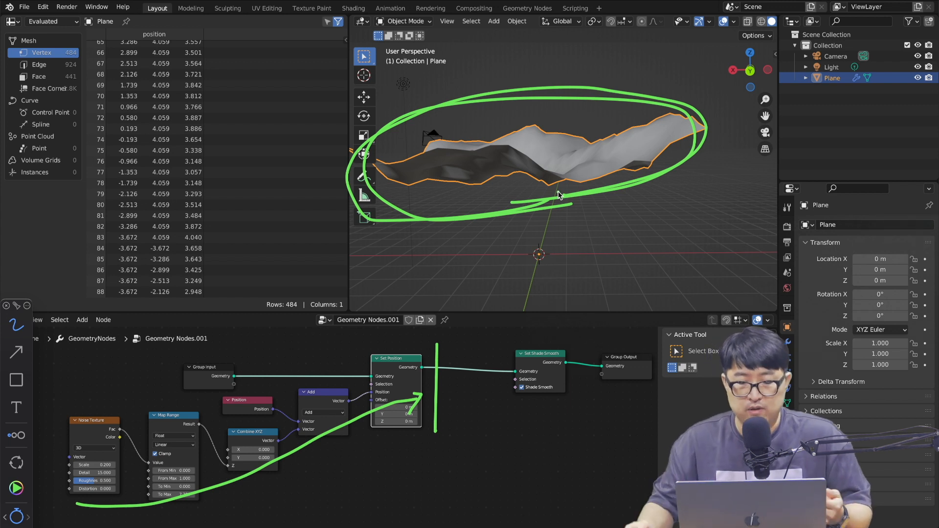
mouse_move(461, 387)
left_mouse_down()
mouse_move(467, 355)
mouse_move(447, 383)
left_mouse_up()
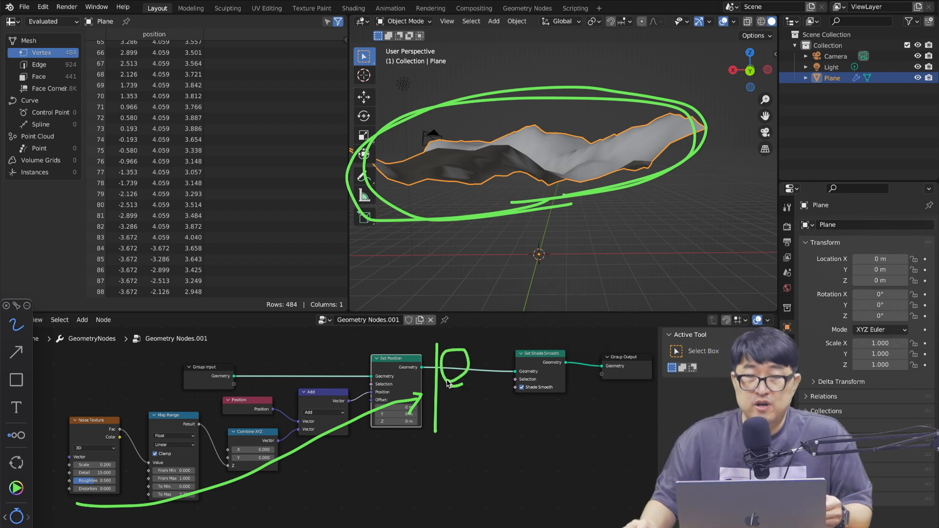
key("Escape")
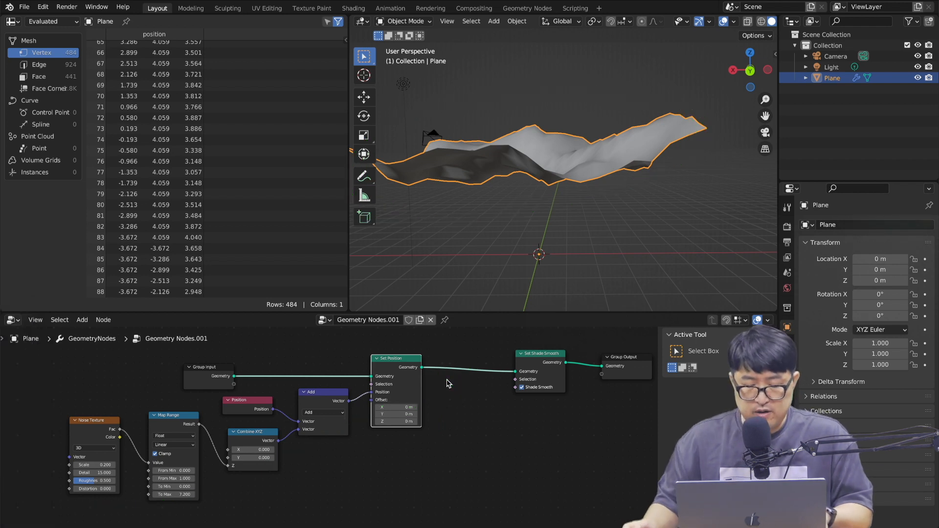
Insert a Capture Attribute node between Set Position and Set Shade Smooth, and set its data type to Vector
scroll(544, 419, "up", 4)
key("shift+a")
type("attribute")
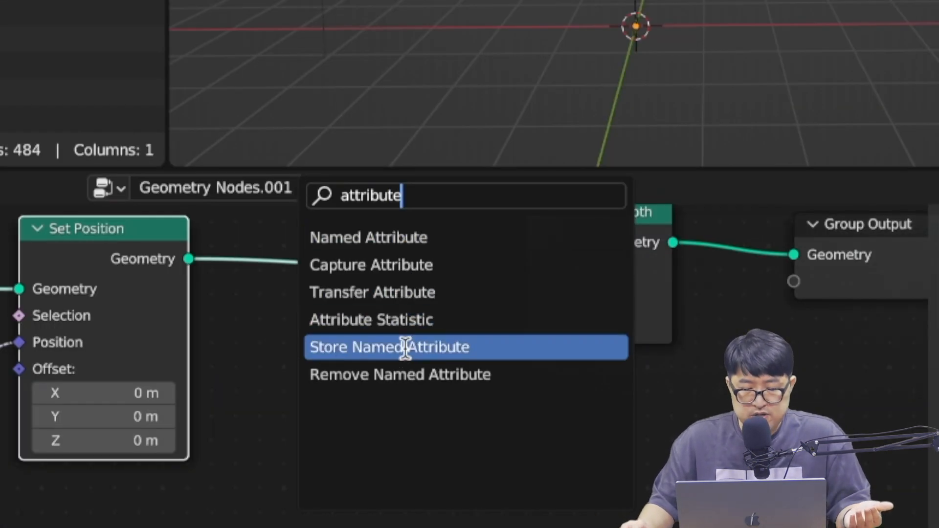
left_click(424, 268)
left_click(447, 357)
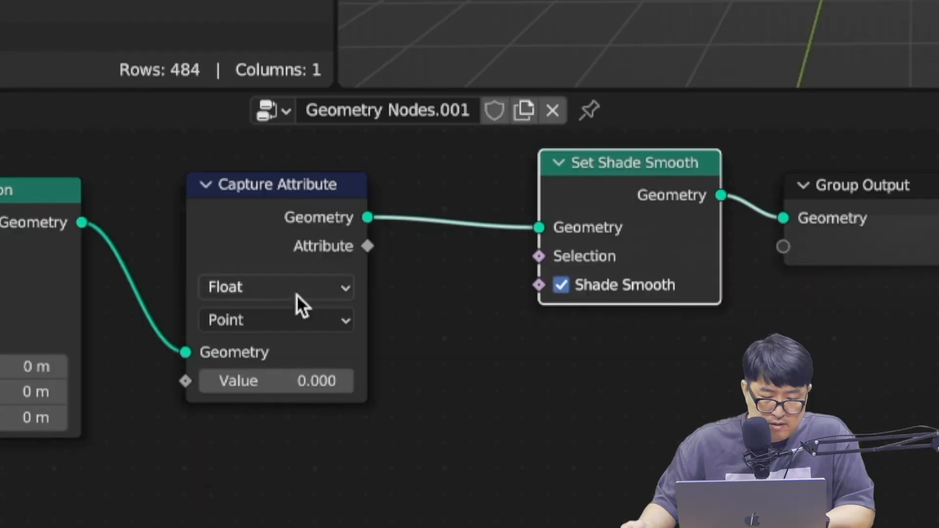
left_click(333, 391)
left_click(262, 373)
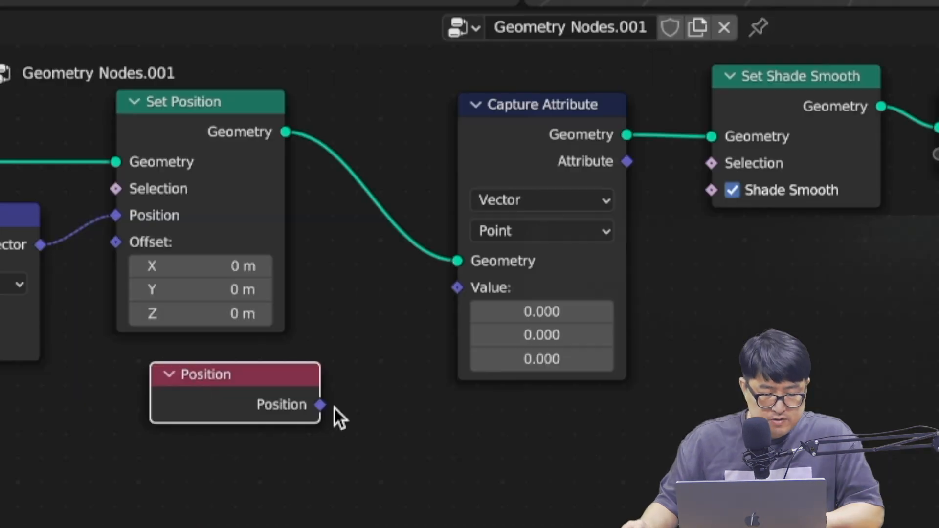
Add a second Position node below Set Position and connect it to the Capture Attribute node's Value input
left_click_drag(321, 405, 454, 298)
key("Escape")
left_click_drag(321, 405, 456, 289)
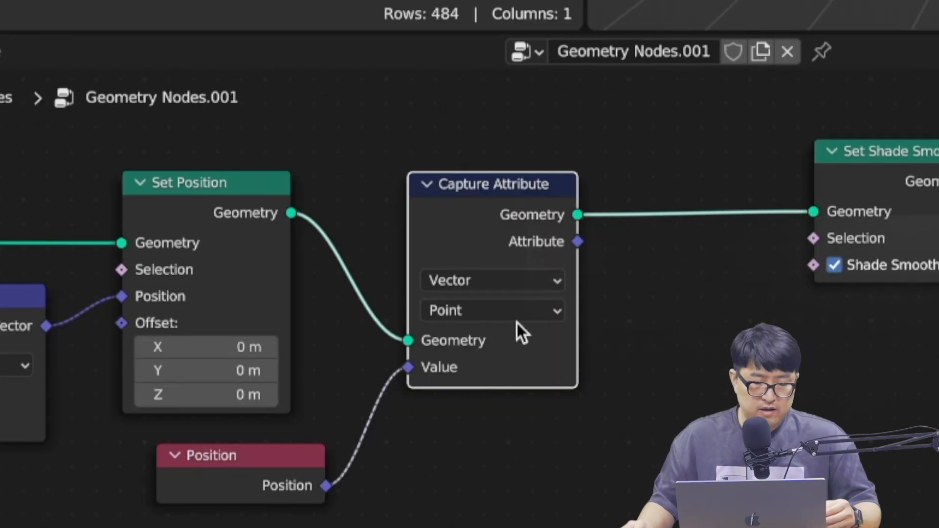
left_click_drag(578, 241, 712, 333)
key("Escape")
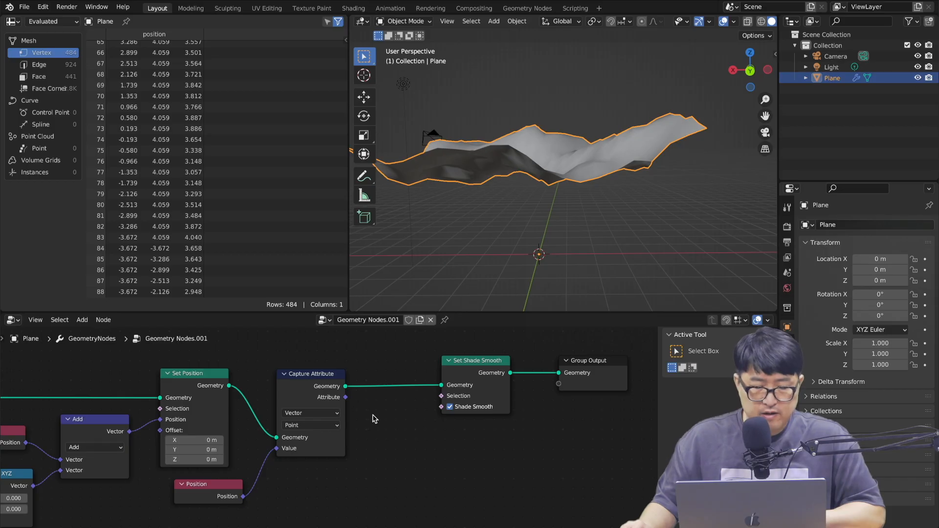
Add a Separate XYZ node and connect the Capture Attribute node's Attribute output to its Vector input
key("shift+a")
left_click(360, 319)
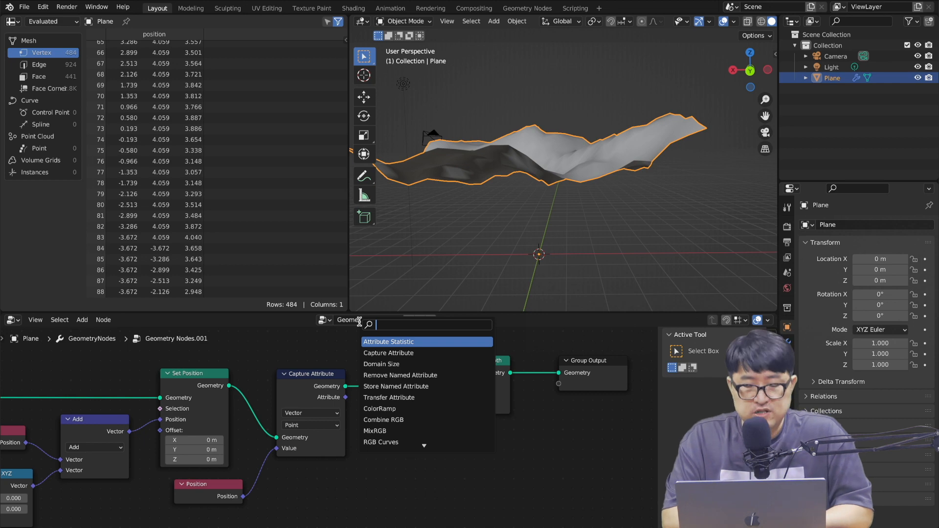
type("sep")
left_click(389, 352)
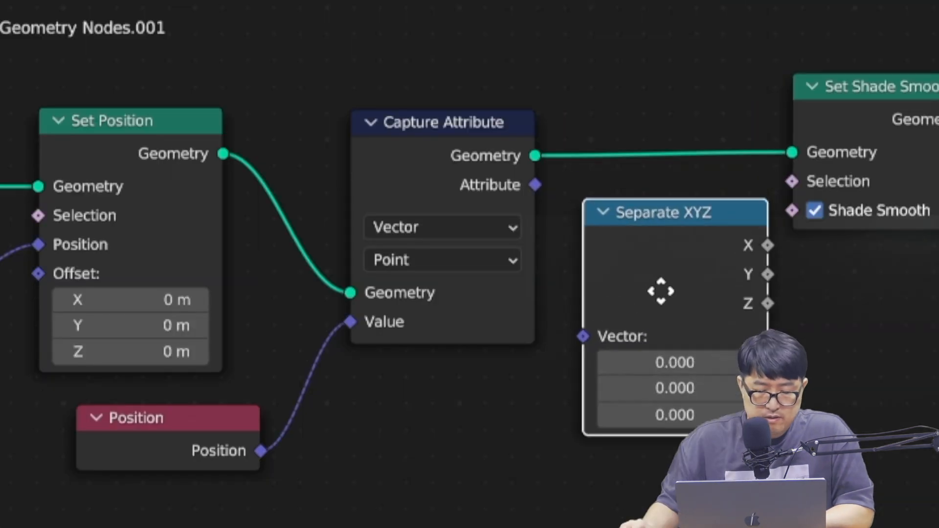
left_click(365, 426)
left_click_drag(537, 185, 579, 363)
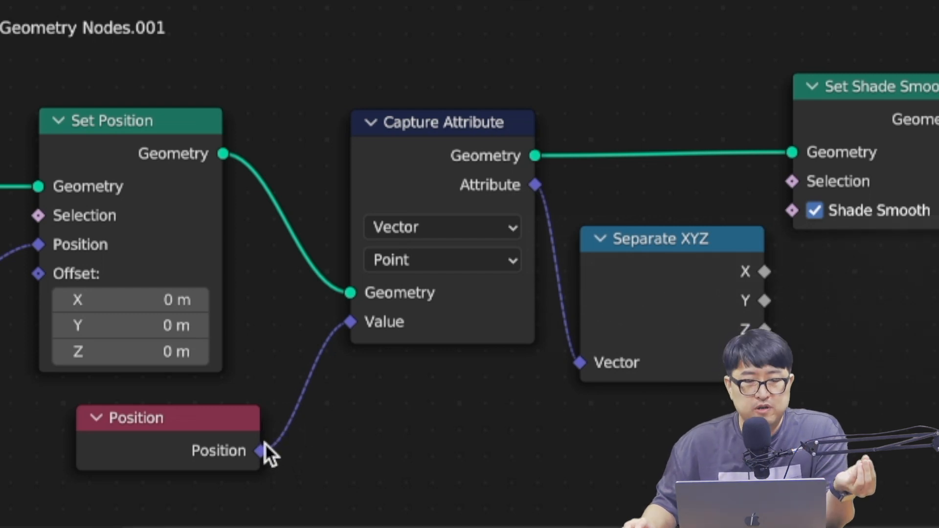
Place the Separate XYZ node directly below the Set Shade Smooth node and align the two
left_click_drag(656, 232, 698, 267)
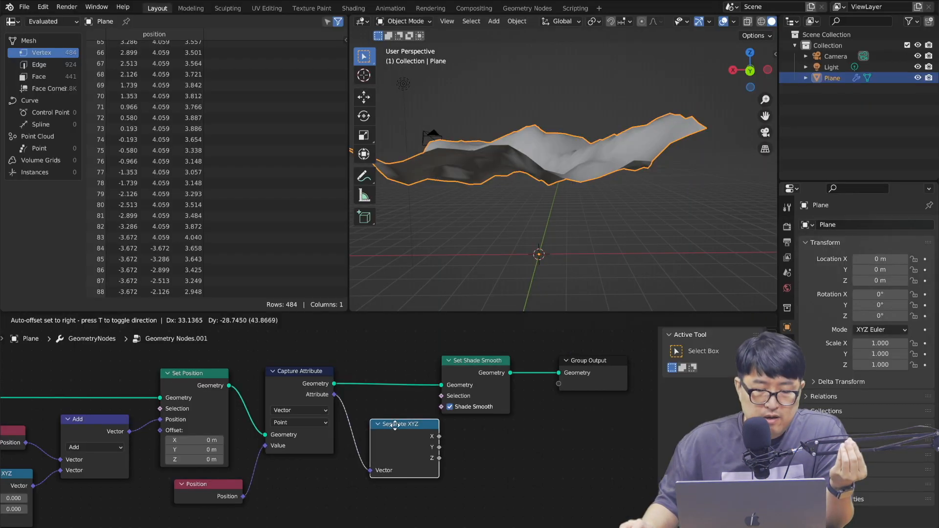
left_click_drag(396, 425, 454, 439)
left_click_drag(466, 360, 448, 361)
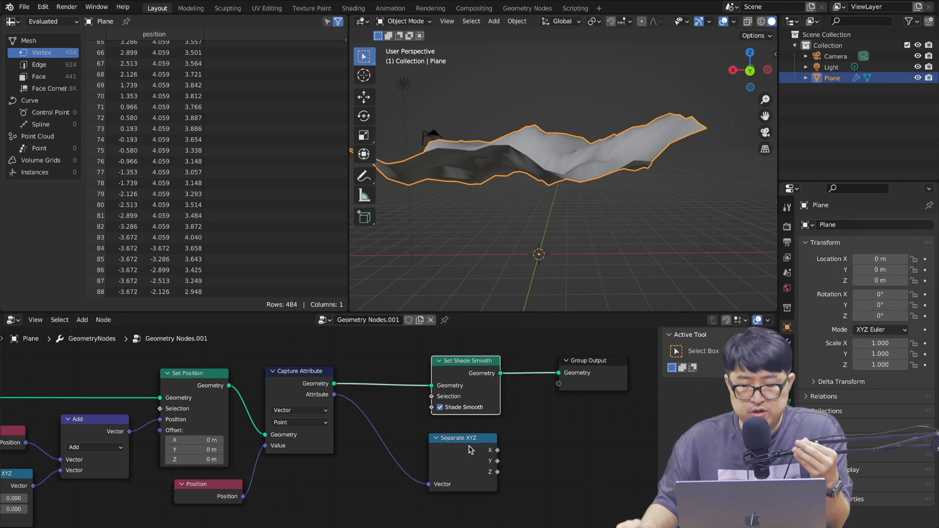
Connect the Separate XYZ node's Z output to a new socket on the Group Output node and adjust both nodes' placement
left_click_drag(468, 449, 467, 448)
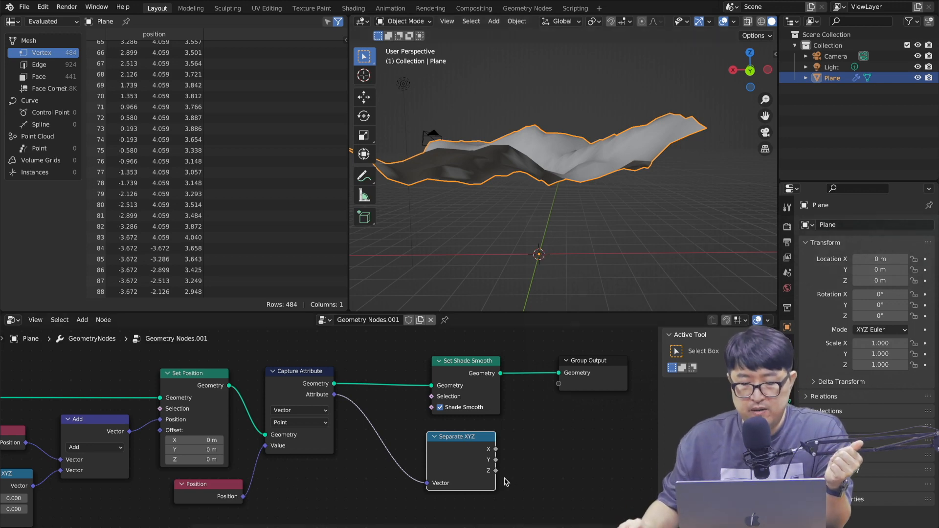
left_click_drag(496, 470, 559, 382)
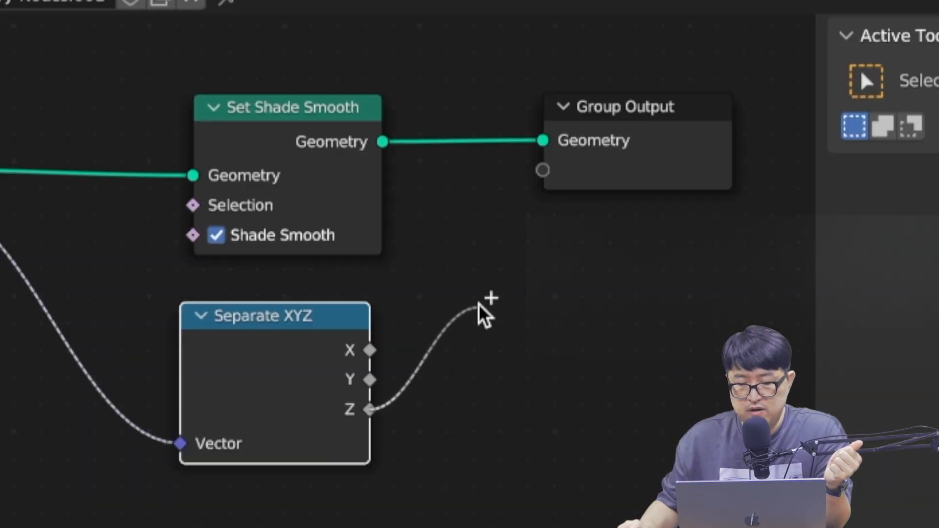
left_click_drag(542, 165, 543, 170)
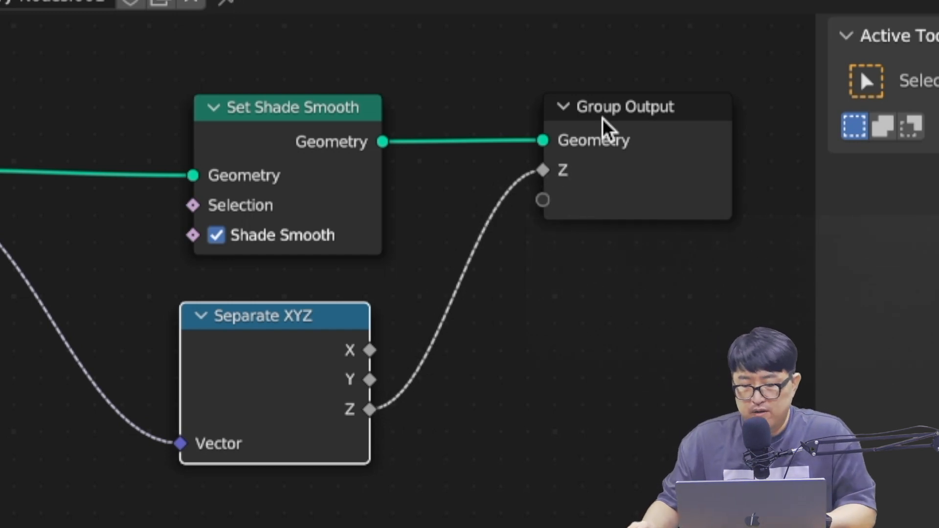
left_click(597, 103)
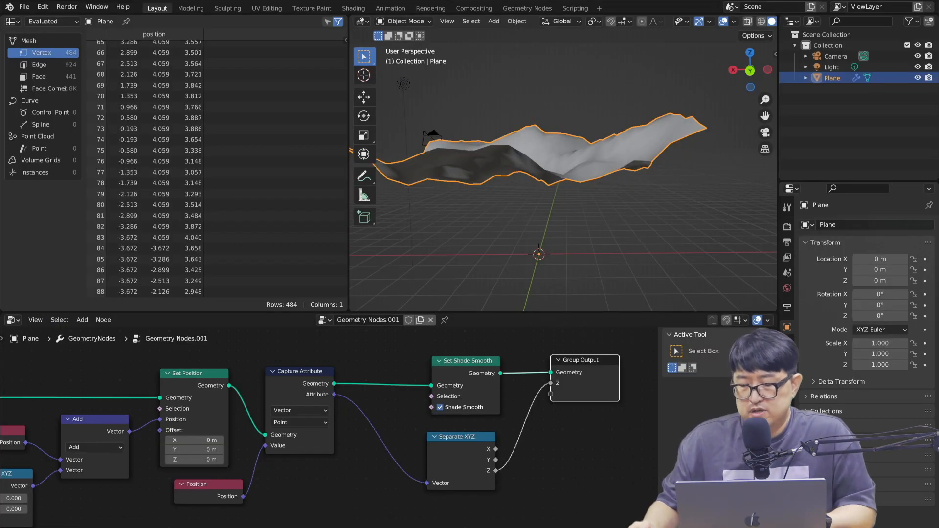
Show the plane's modifier settings, widen the Properties editor and expand the Geometry Nodes modifier's Output Attributes
left_click(787, 342)
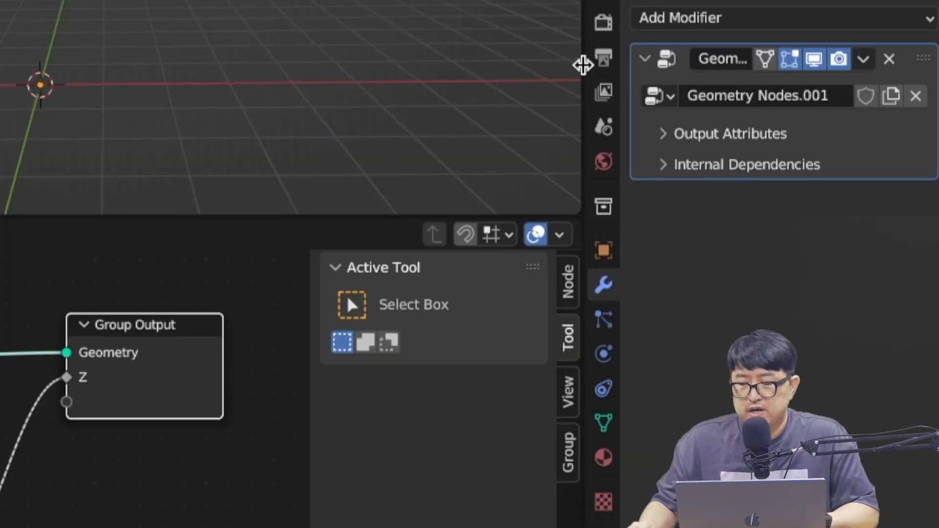
left_click_drag(778, 246, 734, 242)
left_click_drag(483, 56, 460, 57)
left_click(550, 137)
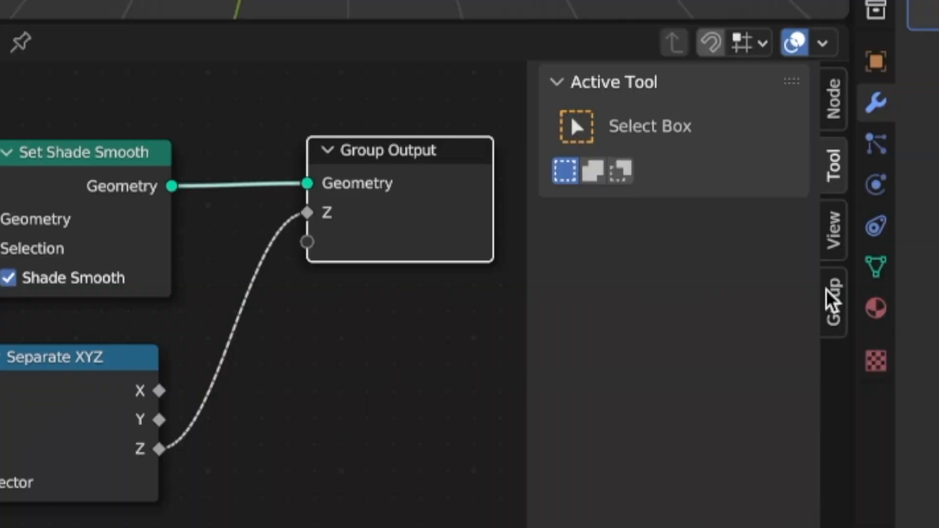
Select Z among the node group's outputs and inspect its type and name settings
left_click(720, 416)
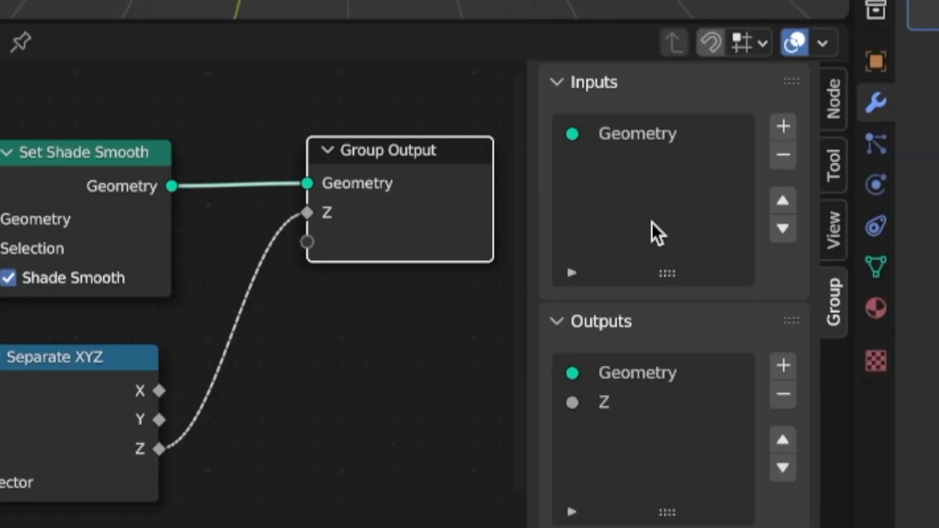
left_click(636, 402)
scroll(659, 342, "down", 5)
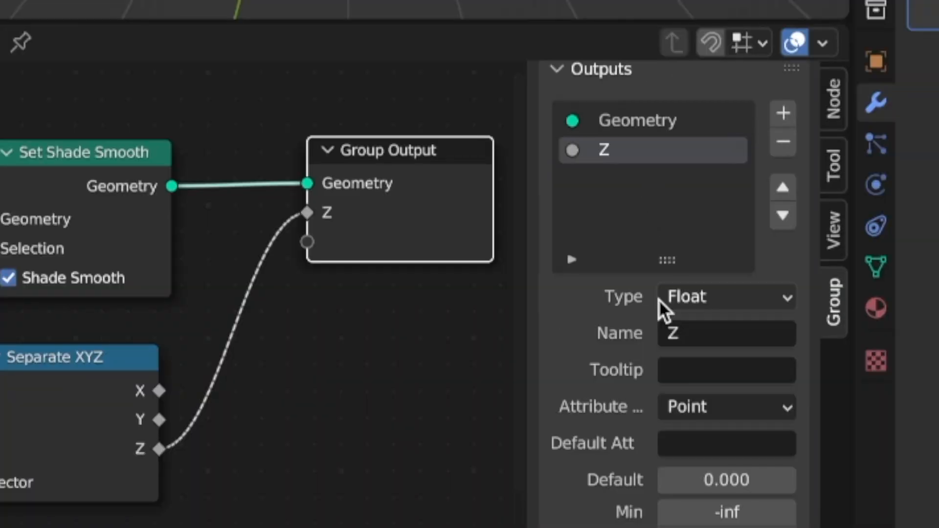
left_click(678, 339)
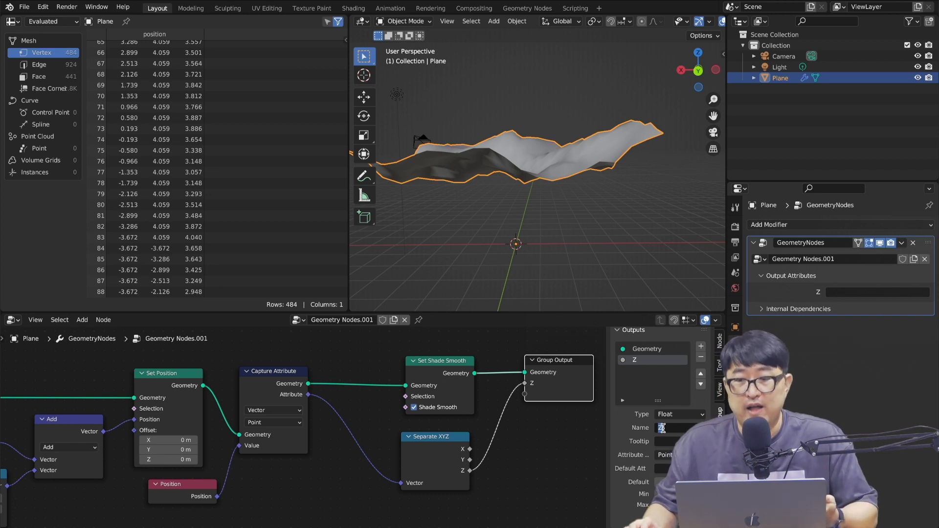
key("Return")
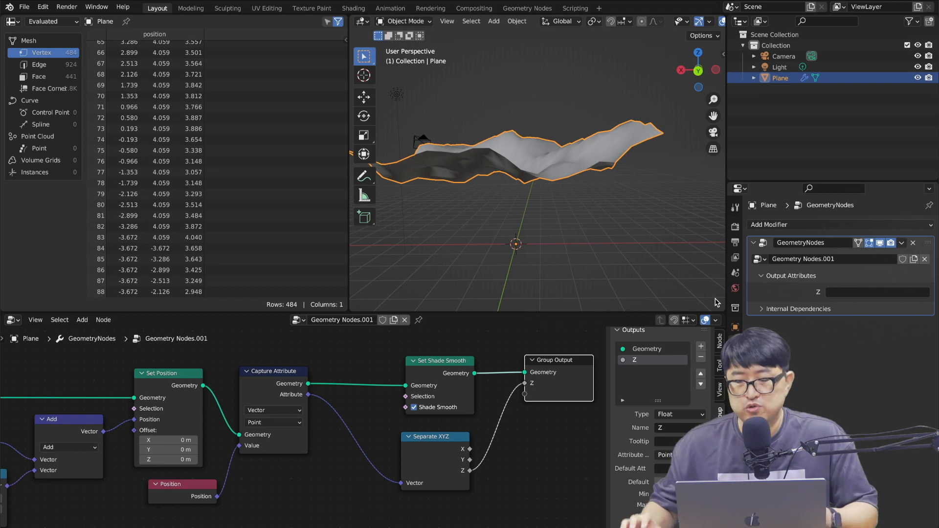
Name the modifier's Z output attribute "height"
left_click(864, 292)
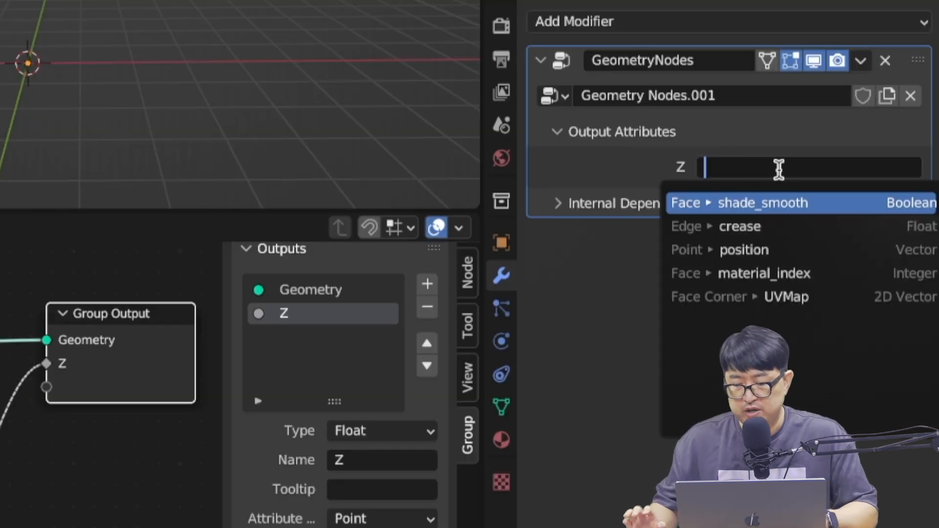
type("height")
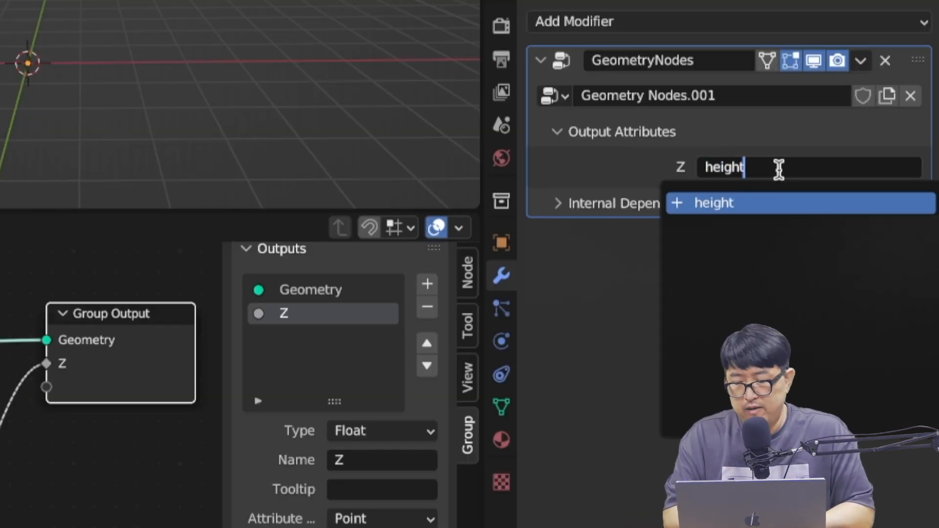
key("Return")
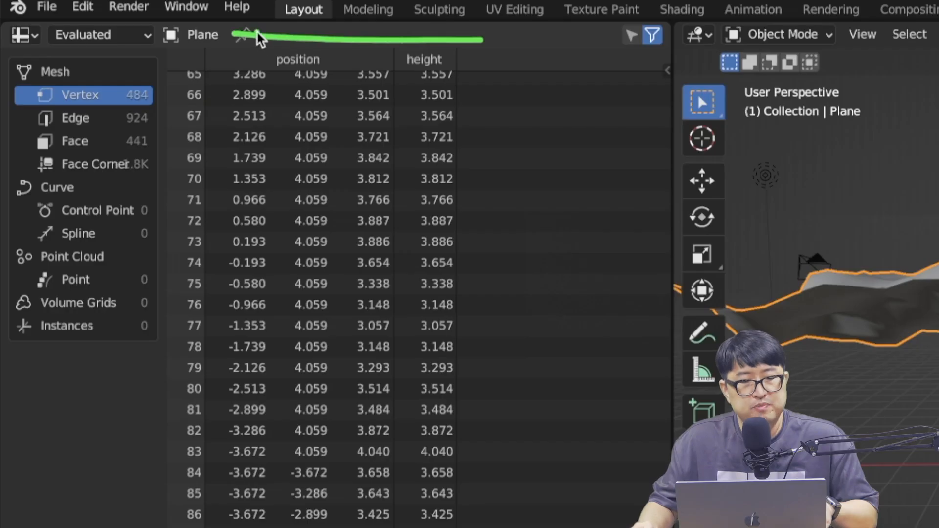
Compare the spreadsheet's height column with the Z values of the position column, and view the plane from another angle
mouse_move(257, 33)
left_mouse_down()
mouse_move(513, 44)
mouse_move(394, 29)
mouse_move(479, 10)
mouse_move(458, 116)
left_mouse_up()
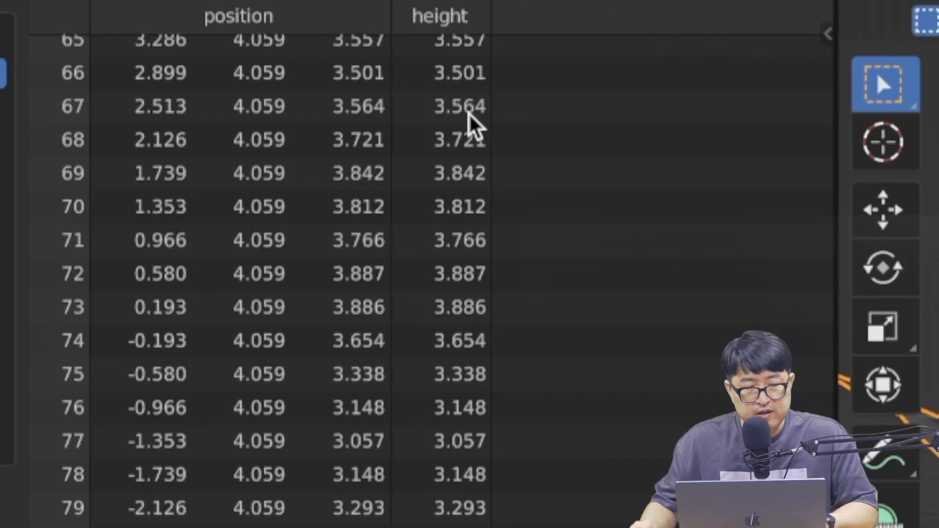
scroll(447, 134, "up", 1)
scroll(479, 134, "up", 1)
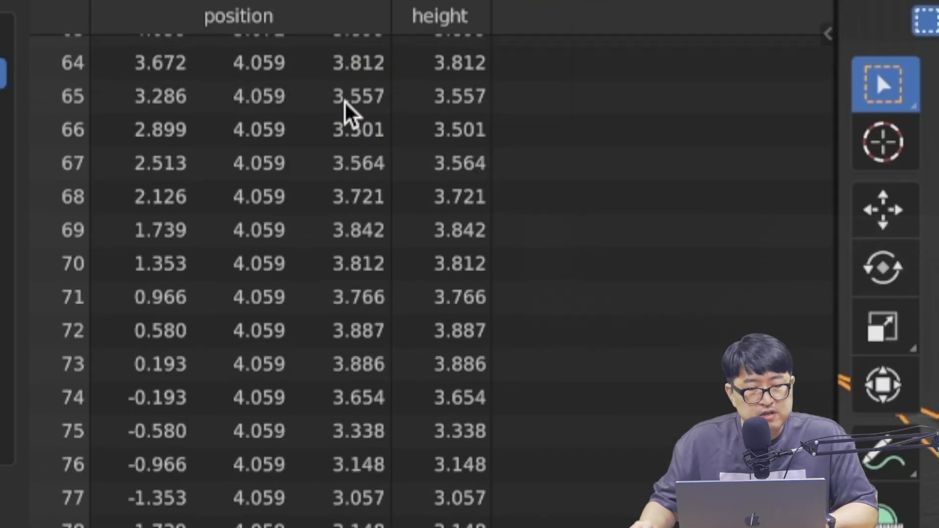
scroll(469, 352, "down", 6)
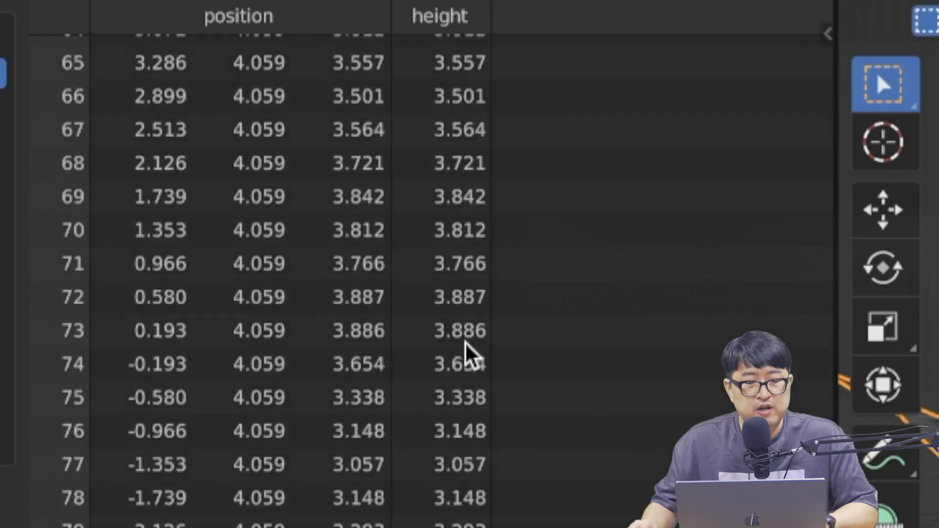
scroll(465, 342, "up", 12)
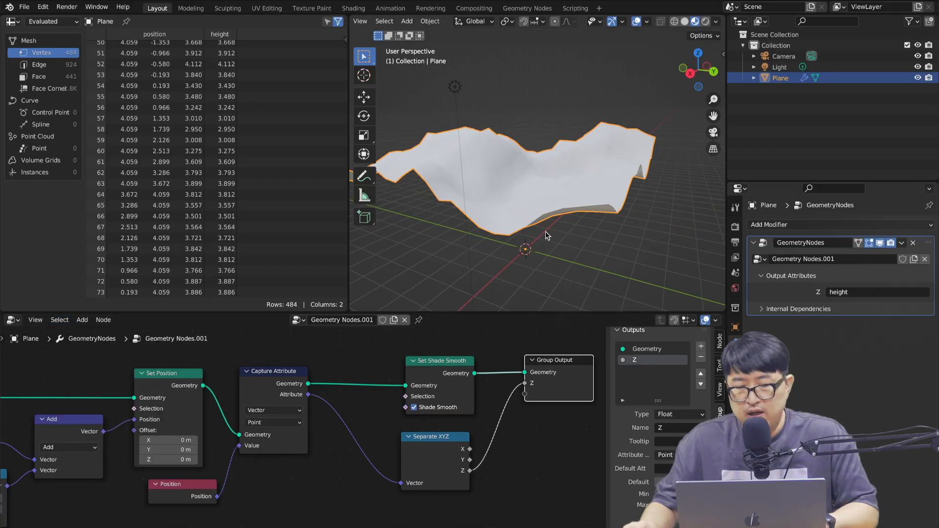
middle_click_drag(545, 231, 580, 230)
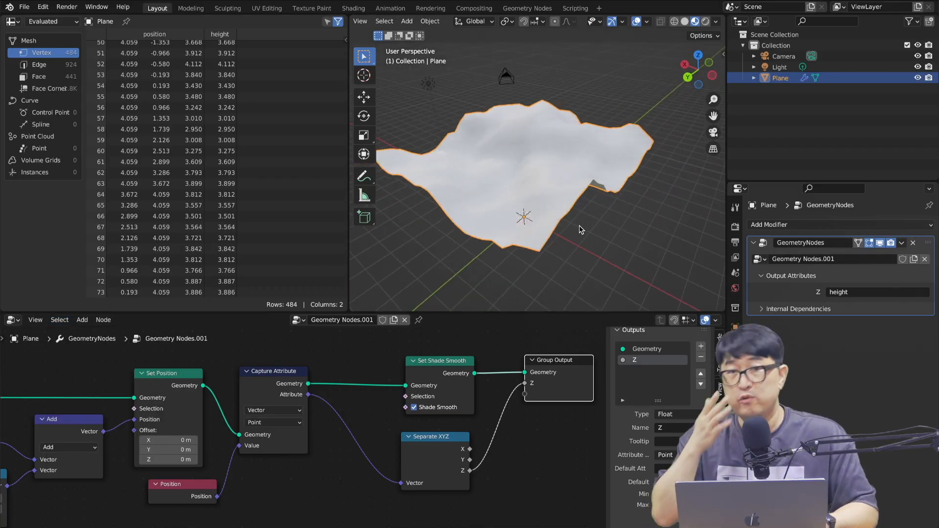
Switch the node editor to the Shader Editor and create a new material for the plane
left_click(13, 320)
left_click(45, 422)
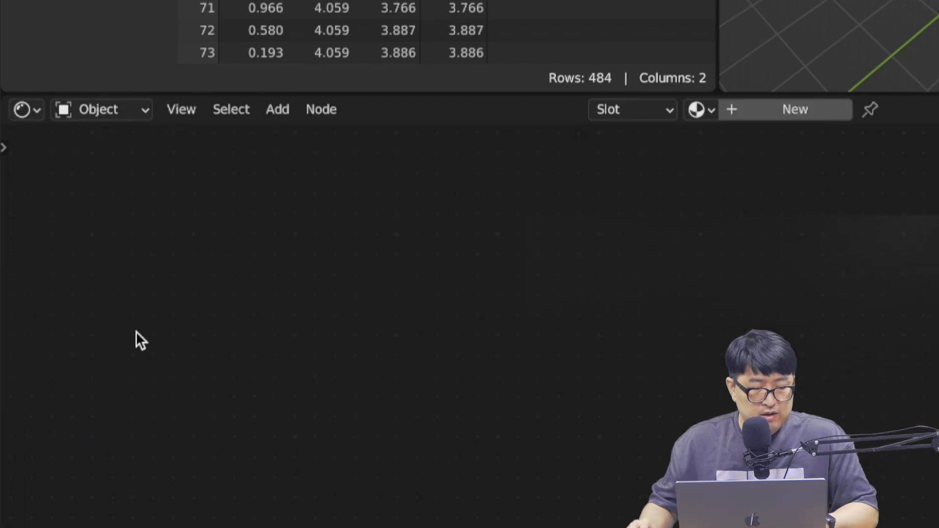
left_click(788, 111)
Set the Principled BSDF's Base Color to bright green
scroll(673, 243, "up", 3)
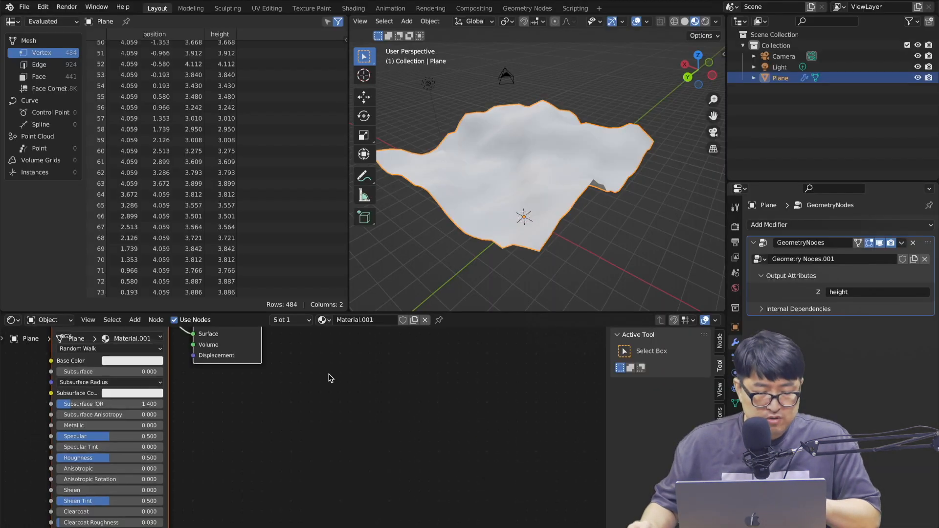
scroll(328, 378, "down", 2)
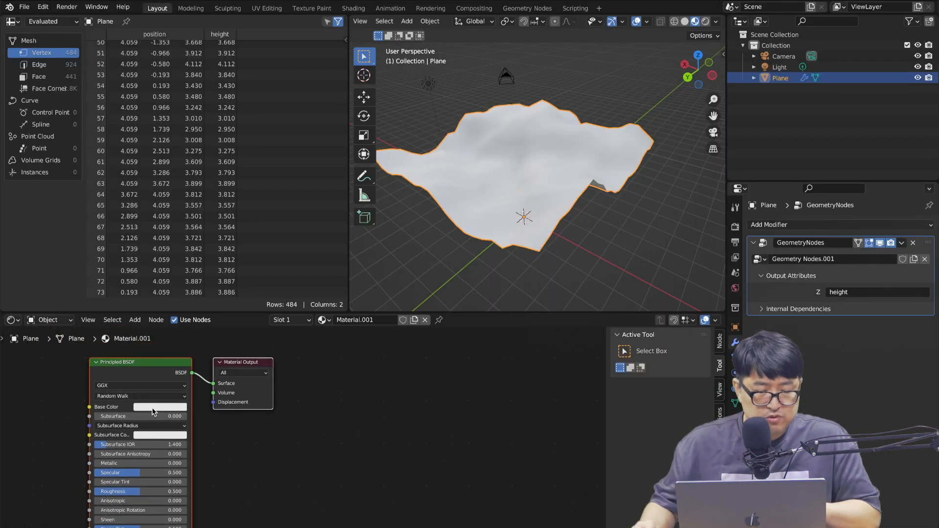
left_click(184, 409)
left_click(145, 303)
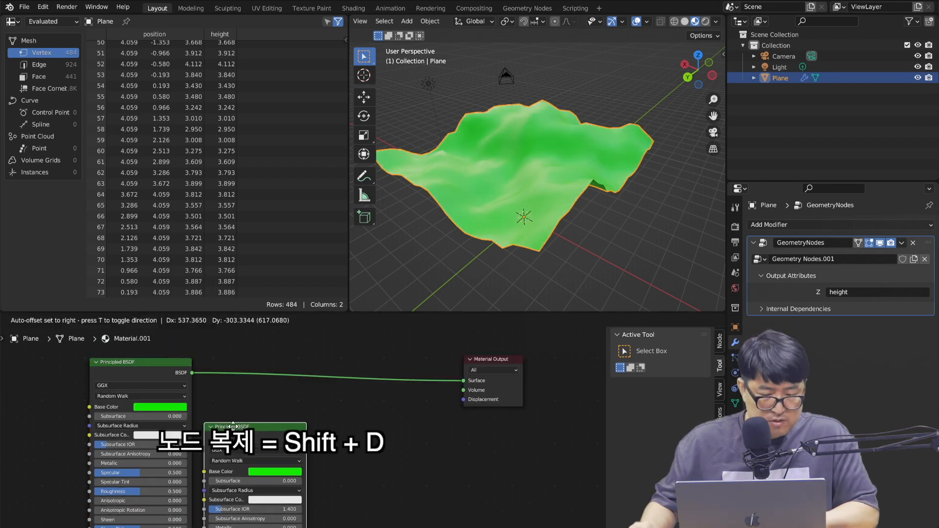
Duplicate the Principled BSDF, set the copy's Base Color to blue, and arrange the two shader nodes apart
left_click(281, 467)
left_click(416, 449)
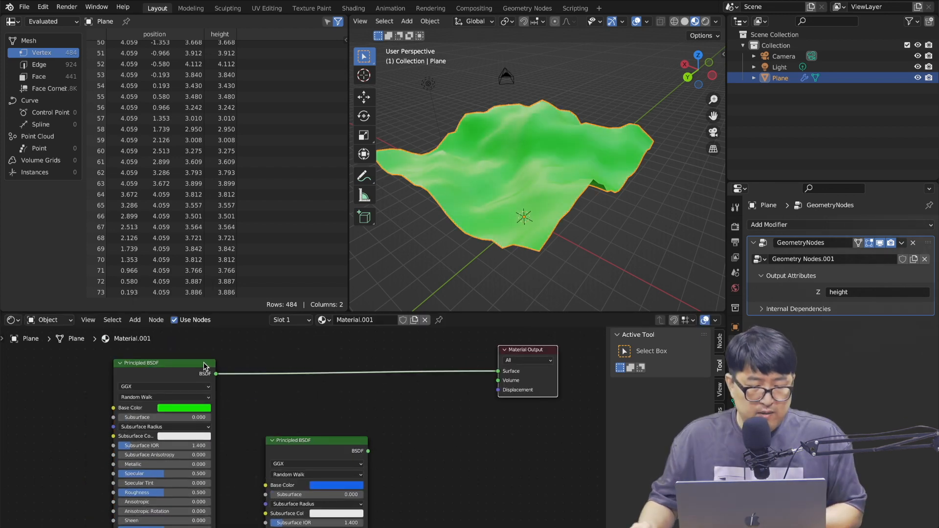
left_click_drag(206, 363, 210, 359)
left_click_drag(341, 446, 326, 455)
Insert a Mix Shader node on the link between the green Principled BSDF and the Material Output
key("shift+a")
key("Escape")
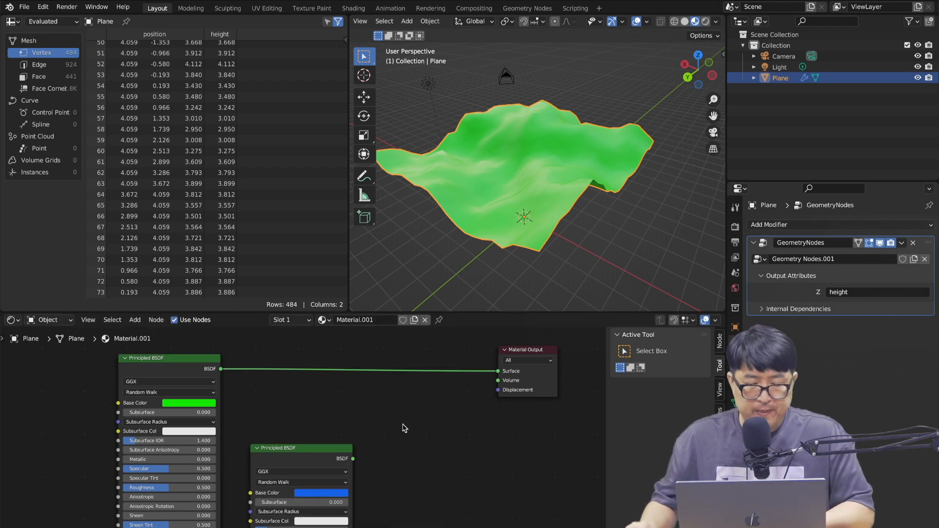
key("shift+a")
left_click(398, 420)
type("m")
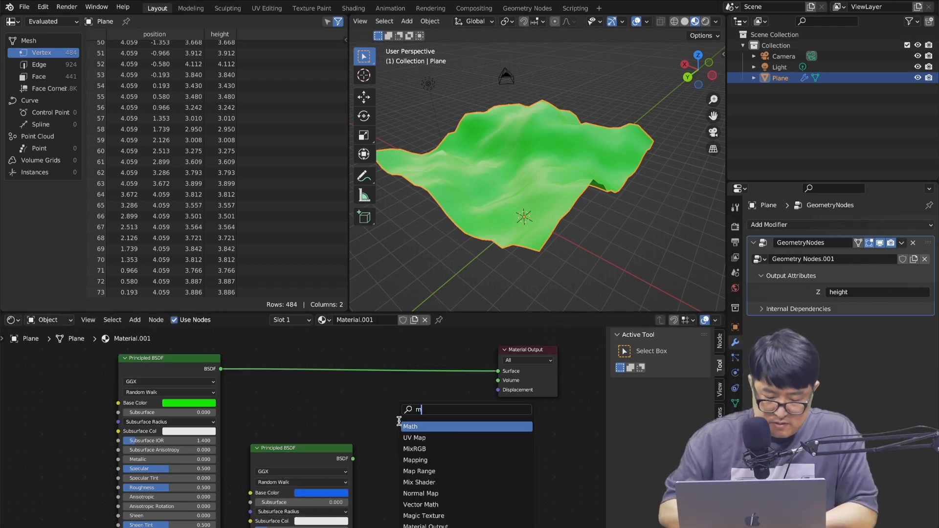
left_click(404, 368)
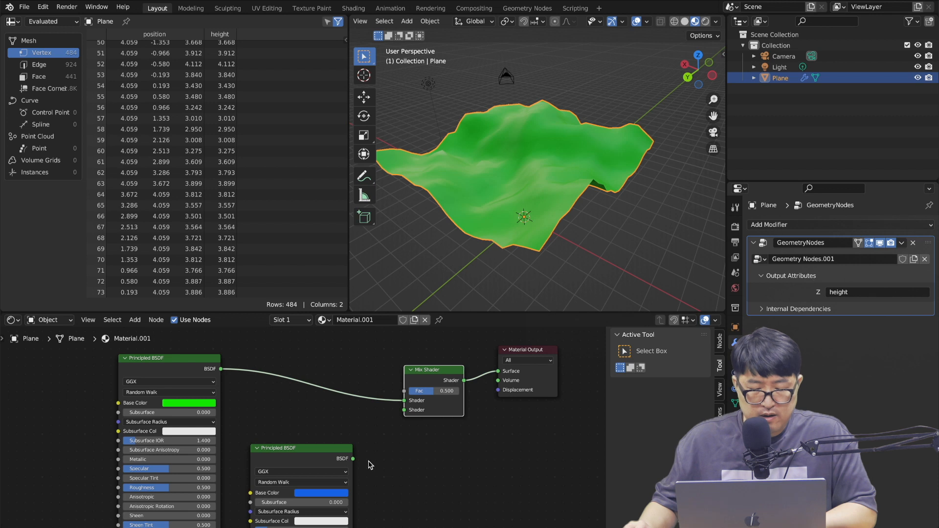
Connect the blue Principled BSDF to the Mix Shader's second Shader input and set its Fac to 0.446
left_click_drag(352, 459, 363, 456)
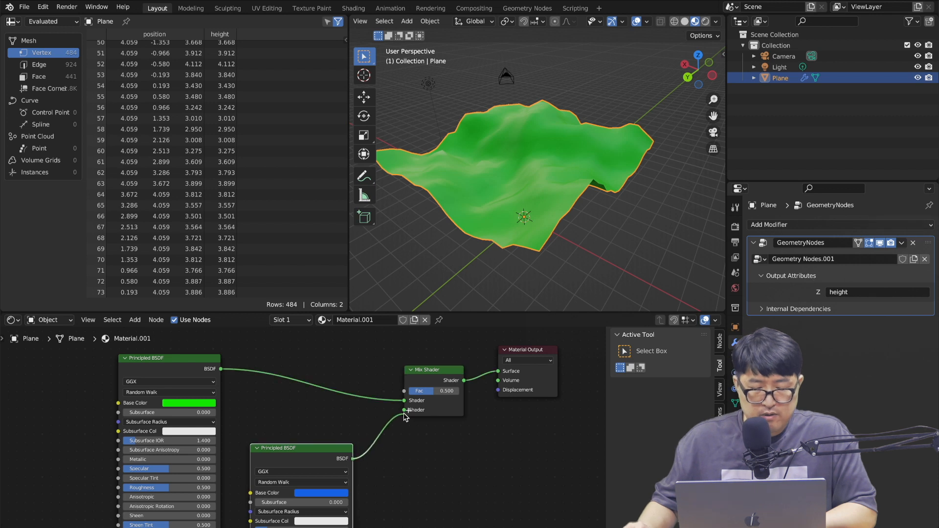
left_click_drag(405, 415, 406, 414)
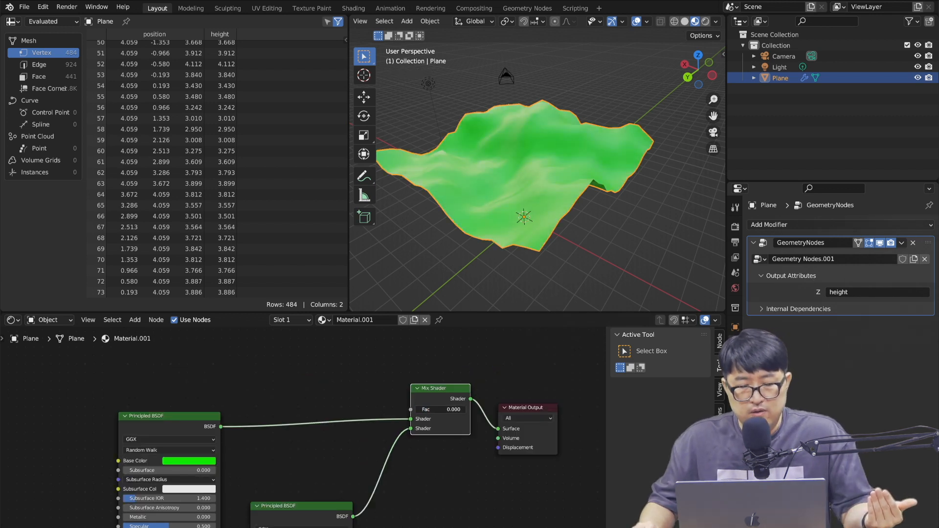
mouse_move(439, 409)
left_mouse_down()
mouse_move(460, 409)
mouse_move(430, 409)
mouse_move(460, 410)
mouse_move(438, 410)
left_mouse_up()
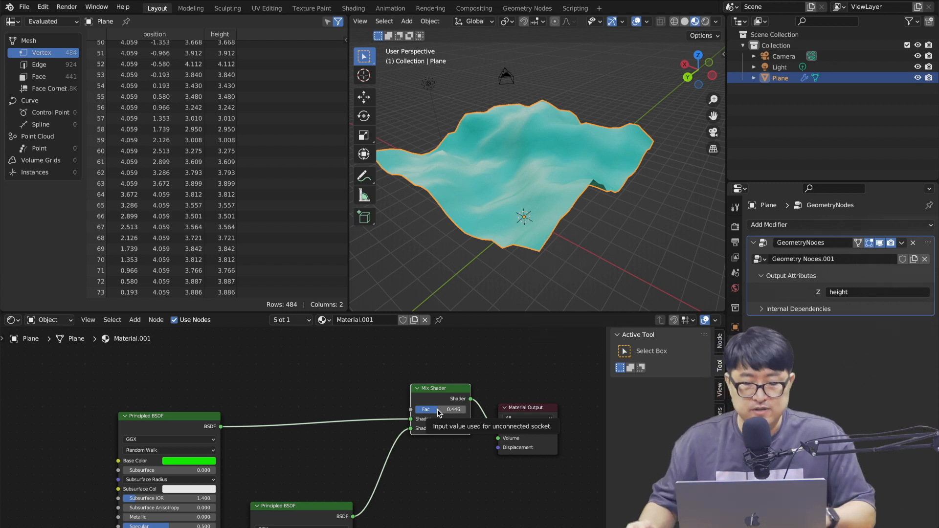
Add an Attribute node above the green Principled BSDF
scroll(411, 409, "up", 5)
key("shift+a")
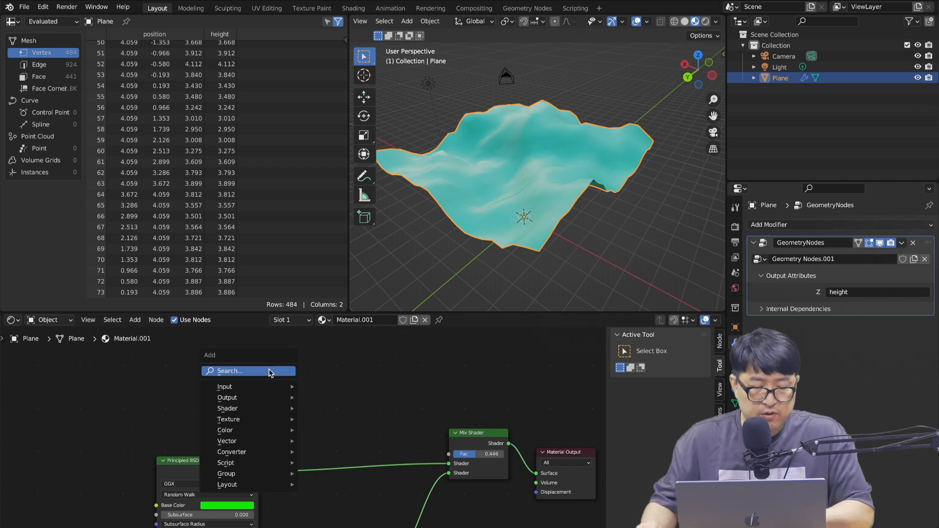
left_click(268, 371)
type("att")
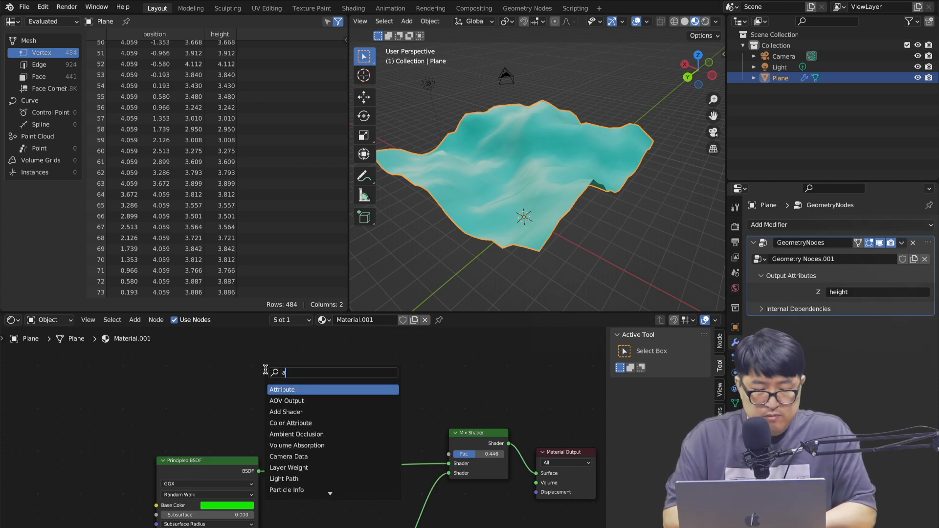
left_click(279, 389)
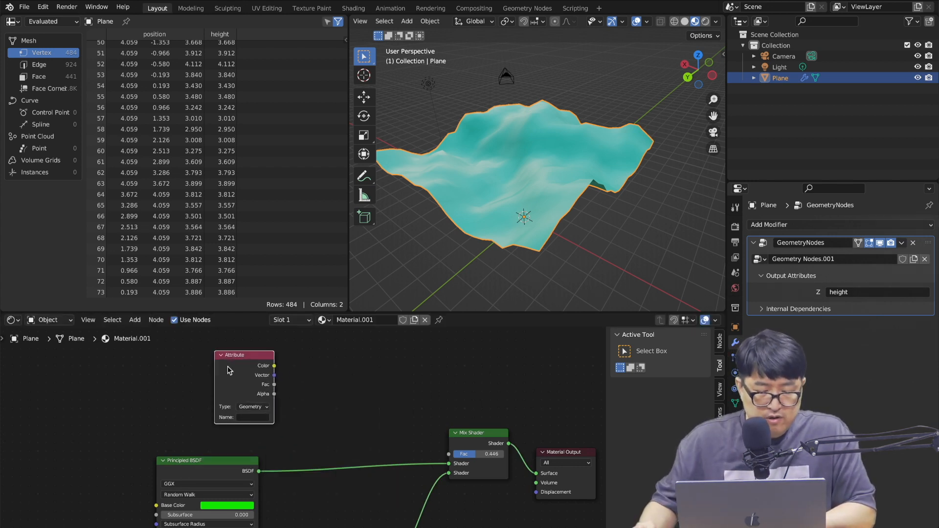
Set the Attribute node's Name to "height"
scroll(287, 410, "up", 3)
left_click(245, 456)
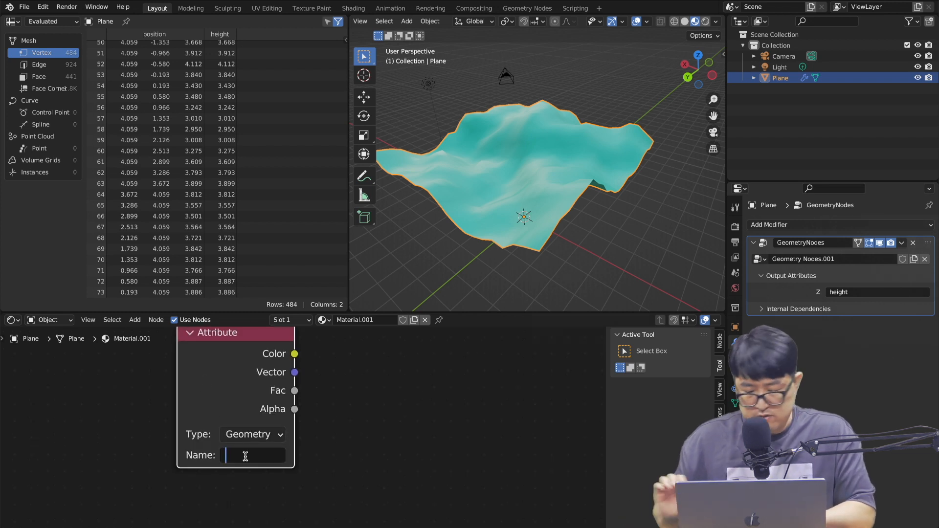
type("height")
key("Return")
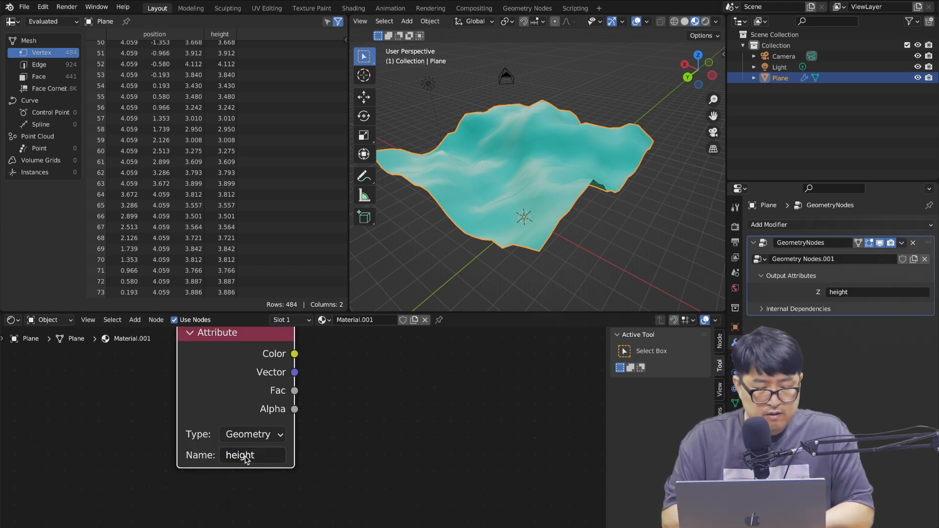
middle_click_drag(373, 419, 319, 428)
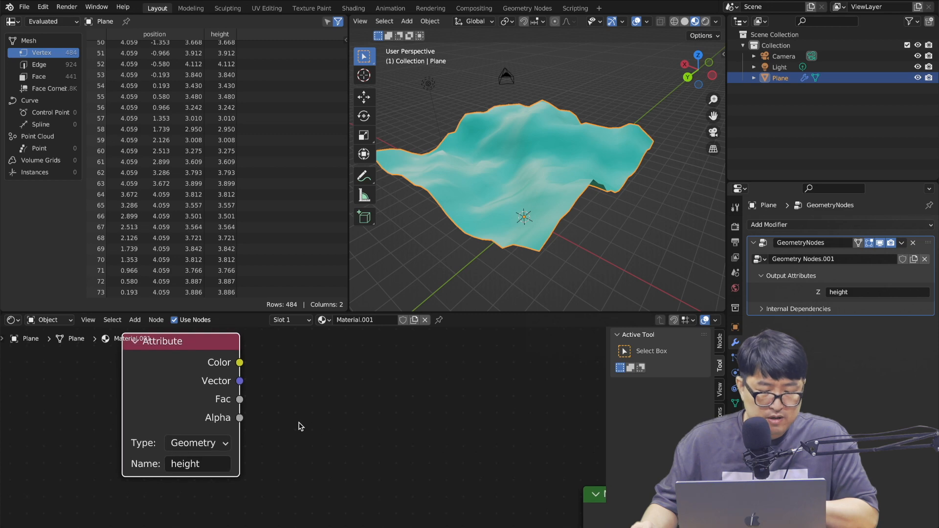
Connect the Attribute node's Fac output to the Mix Shader's Fac input and review the spreadsheet's height column from its first rows
scroll(319, 425, "down", 2)
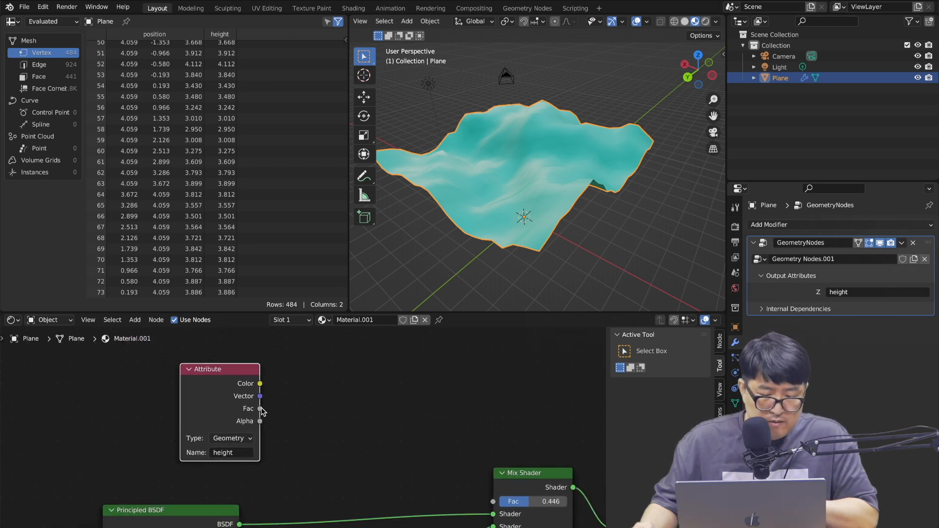
left_click_drag(260, 409, 494, 501)
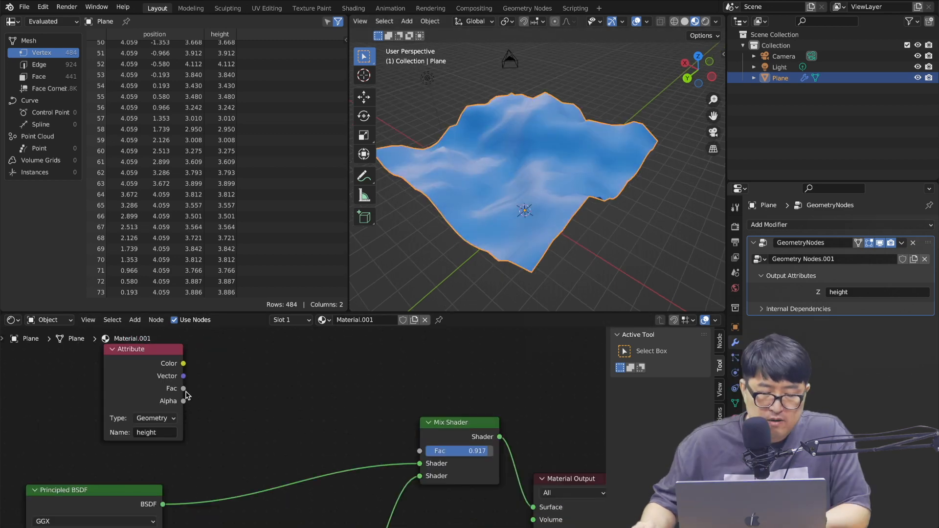
left_click_drag(183, 389, 419, 450)
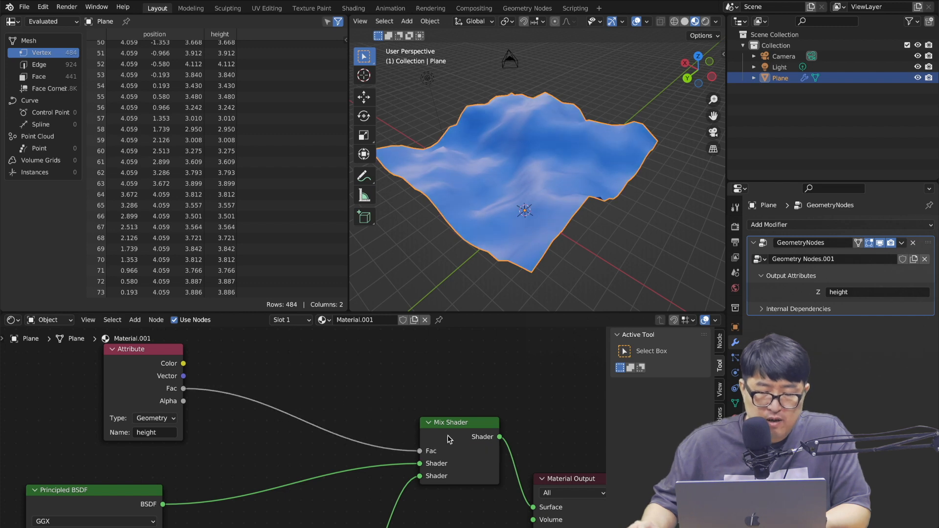
middle_click_drag(533, 212, 538, 212)
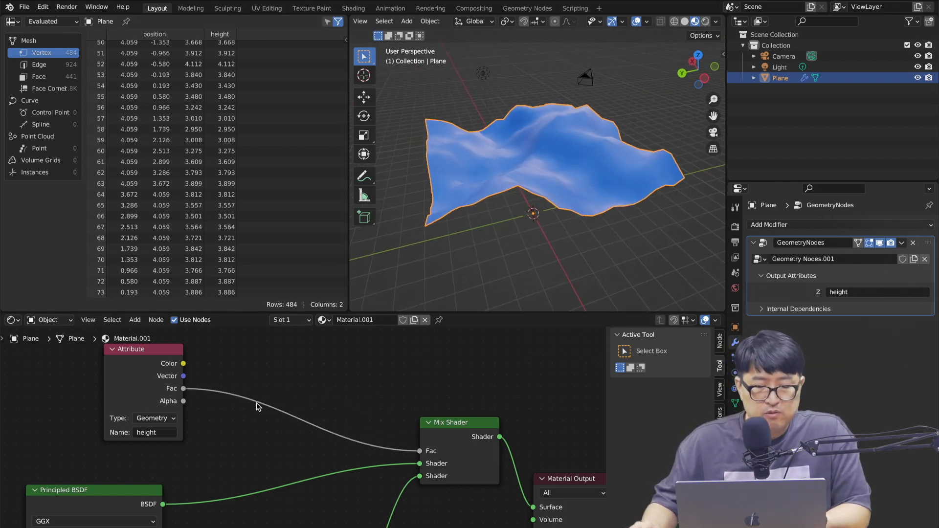
scroll(248, 85, "up", 10)
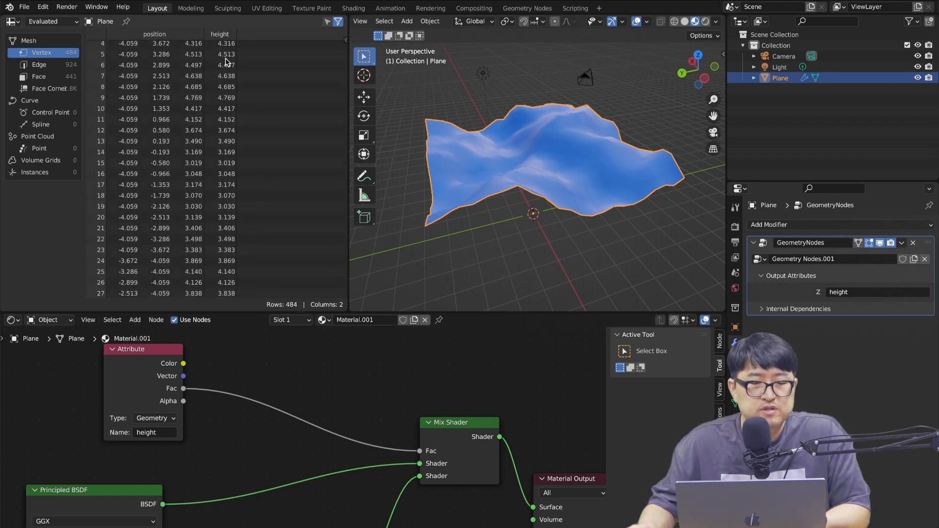
scroll(225, 102, "up", 1)
scroll(508, 431, "up", 1)
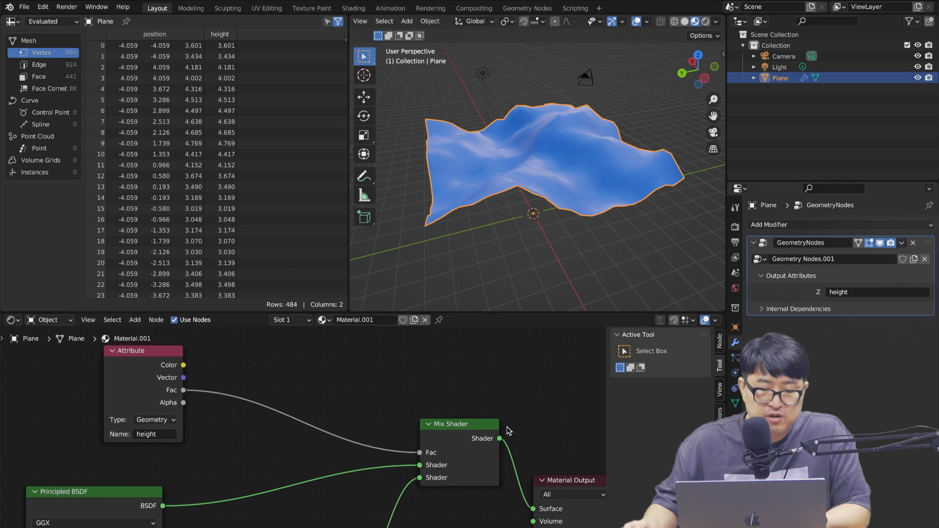
Test the Mix Shader unlinked with a Fac of 1.000, and restore its Fac link from the Attribute node
left_click_drag(434, 459, 338, 460)
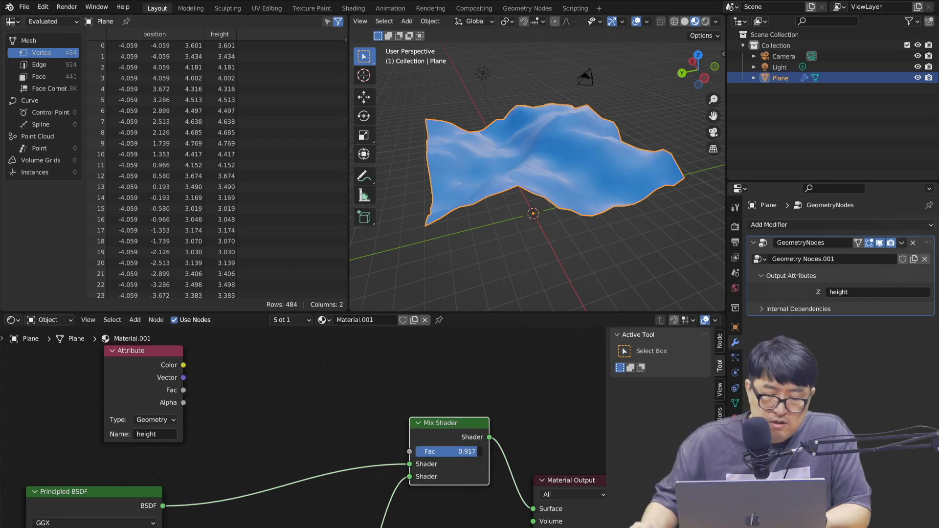
left_click_drag(469, 451, 482, 452)
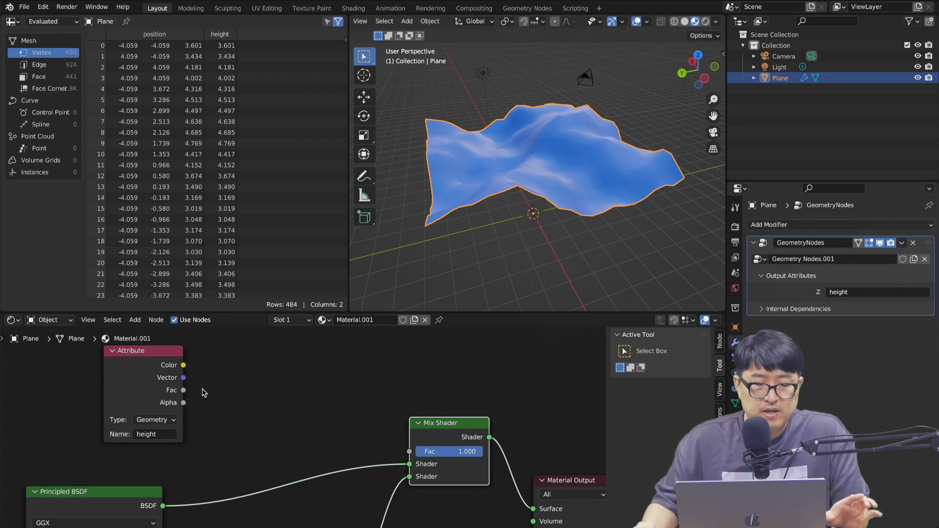
left_click_drag(183, 391, 411, 451)
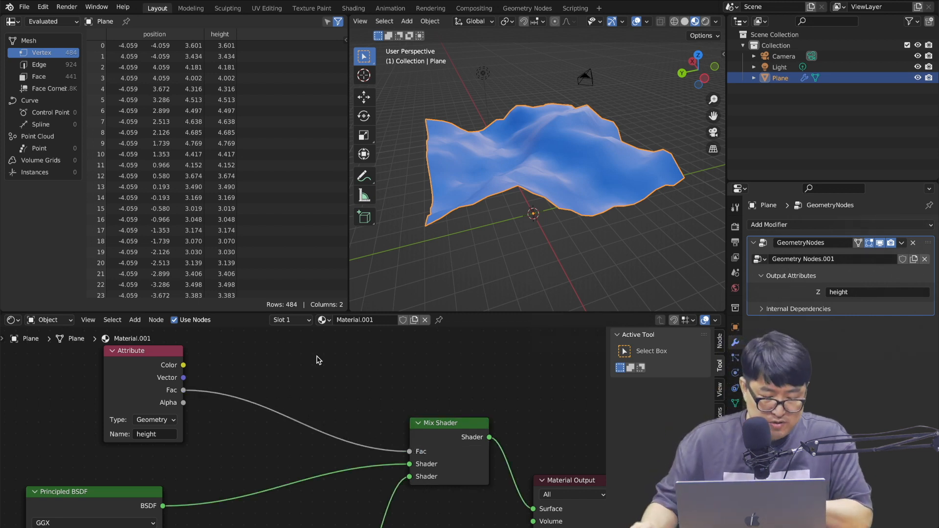
Insert a Map Range node on the link between the Attribute's Fac output and the Mix Shader's Fac input
key("shift+a")
left_click(301, 357)
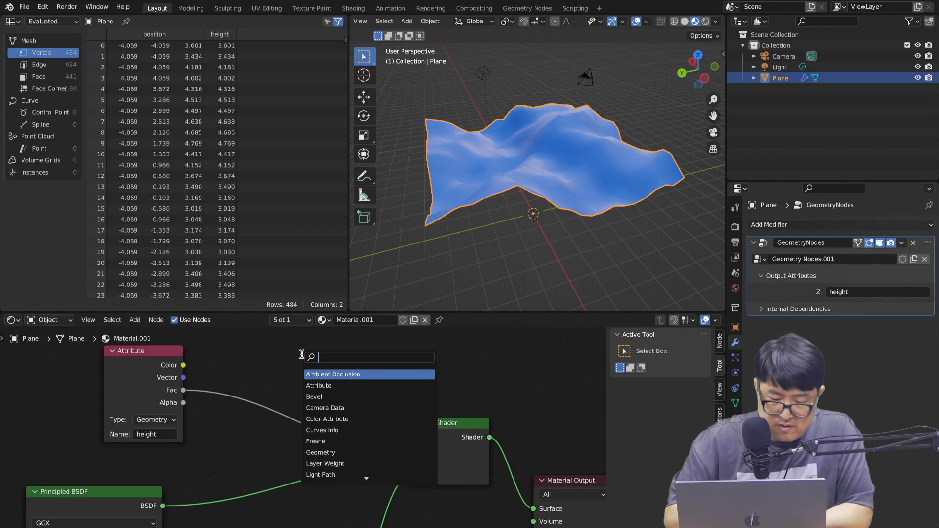
type("map range")
key("Return")
left_click(308, 393)
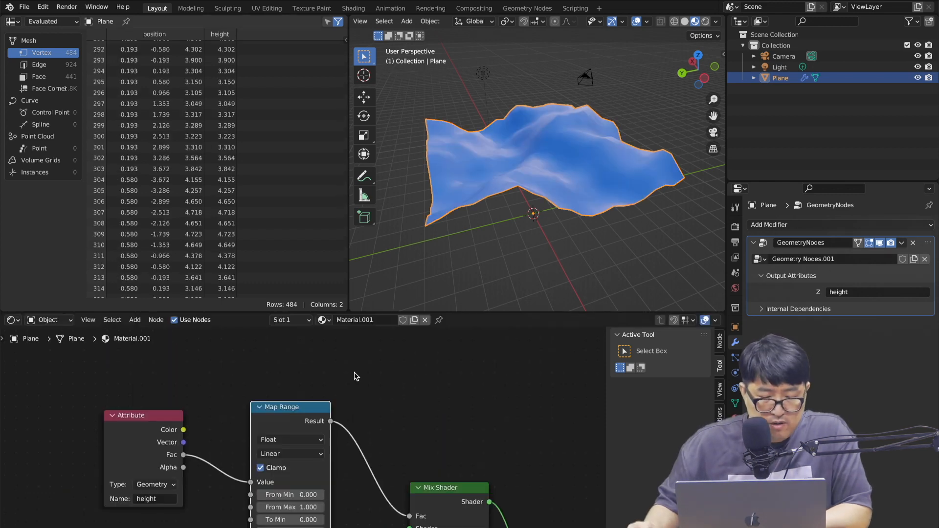
Set the Map Range node's From Max to 5 and inspect the shading across the terrain
scroll(355, 373, "down", 5)
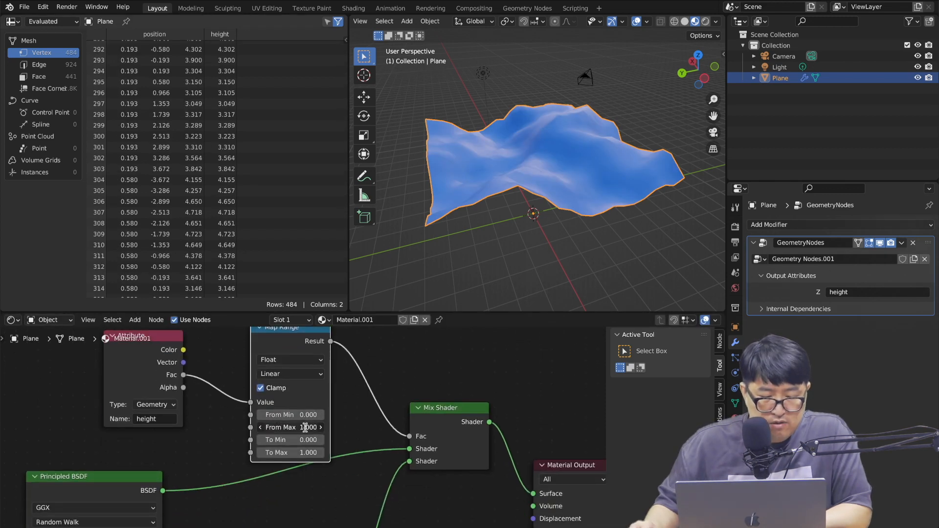
left_click(306, 428)
type("5")
key("Return")
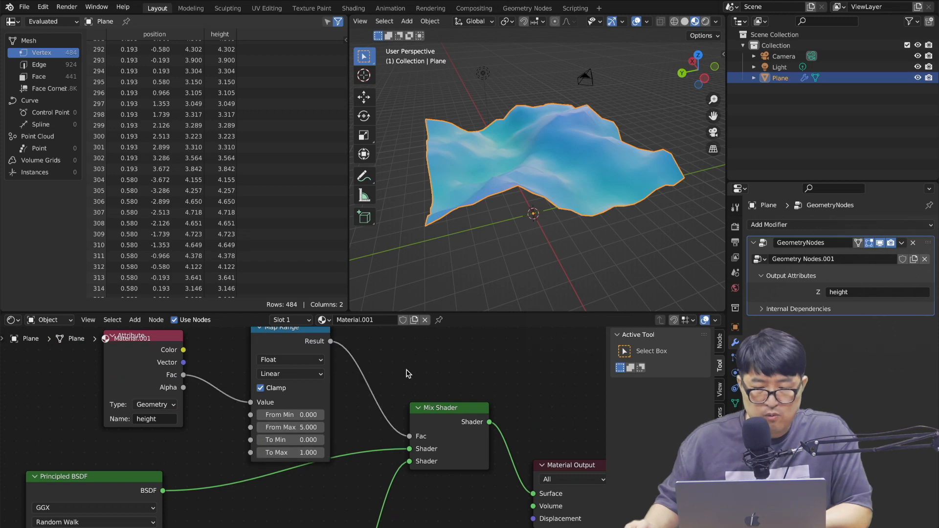
scroll(580, 206, "right", 15)
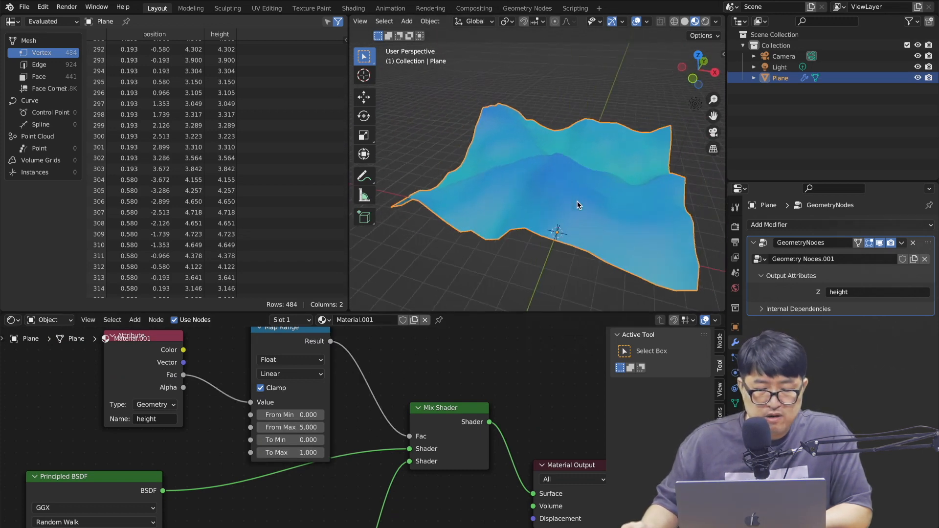
scroll(564, 220, "right", 10)
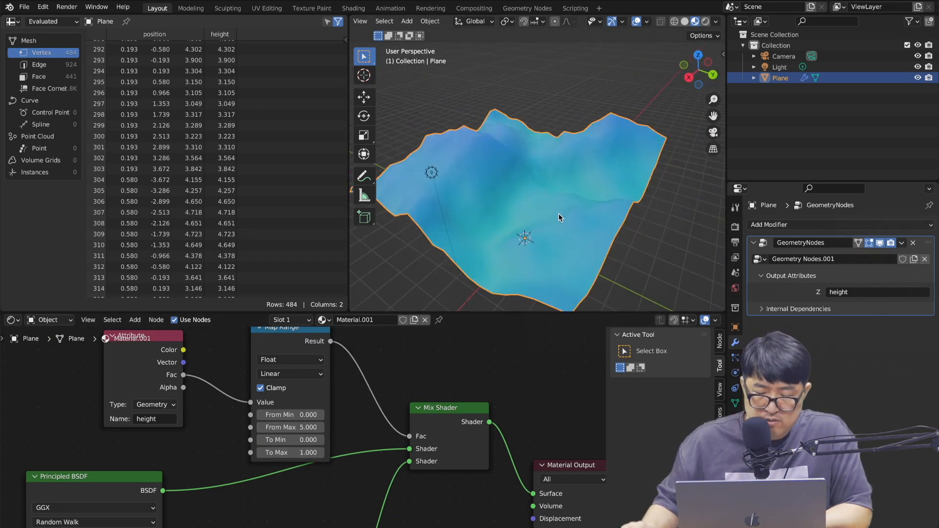
Swap the Mix Shader's inputs so the blue Principled BSDF feeds the first Shader socket and the green one the second
scroll(558, 213, "down", 10)
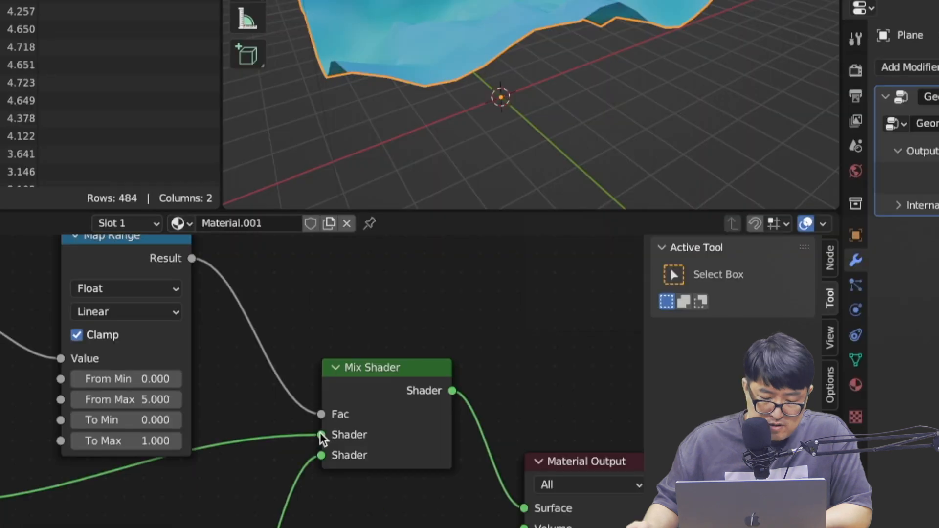
left_click_drag(409, 448, 321, 434)
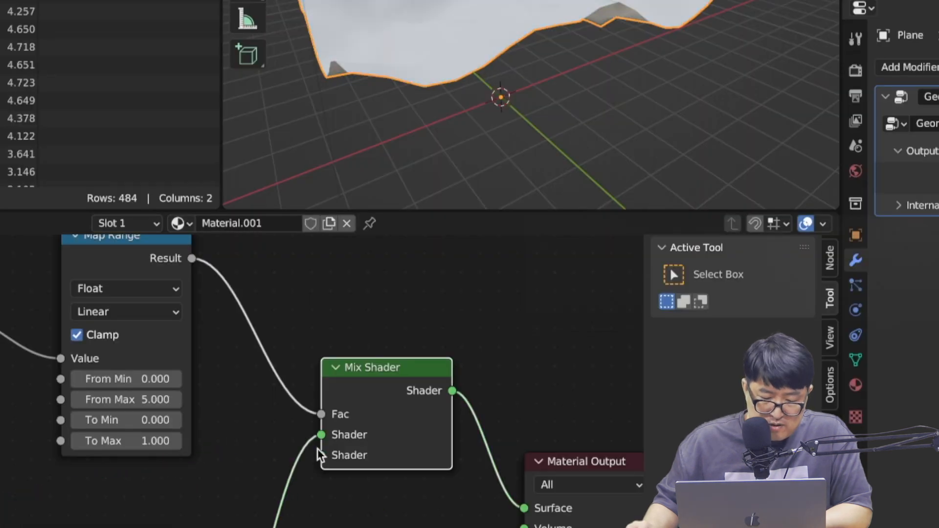
left_click_drag(1, 496, 321, 455)
scroll(558, 114, "up", 10)
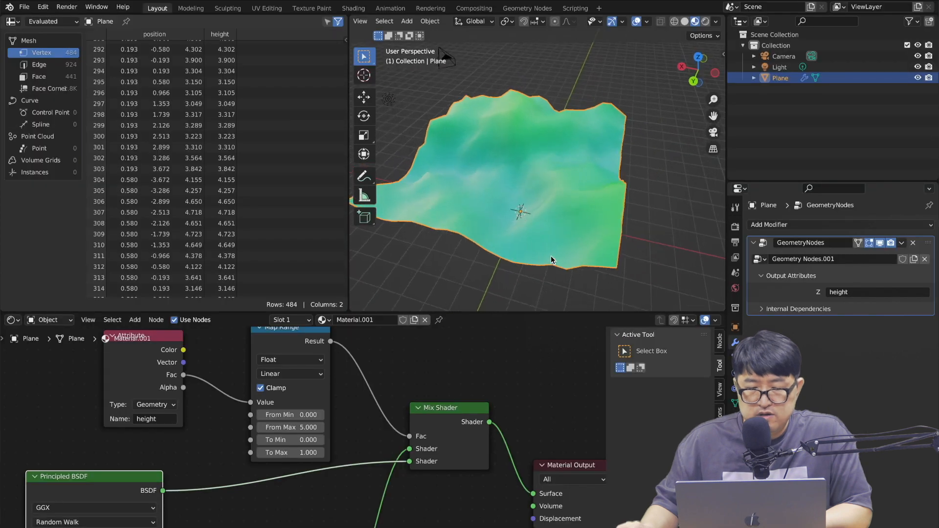
scroll(556, 258, "left", 10)
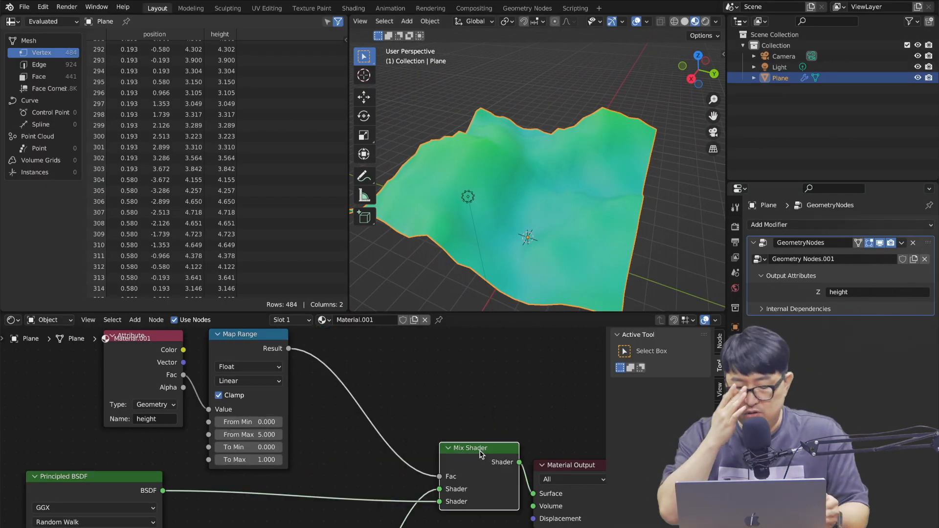
Insert a ColorRamp node on the link between the Map Range's Result and the Mix Shader's Fac
left_click(415, 386)
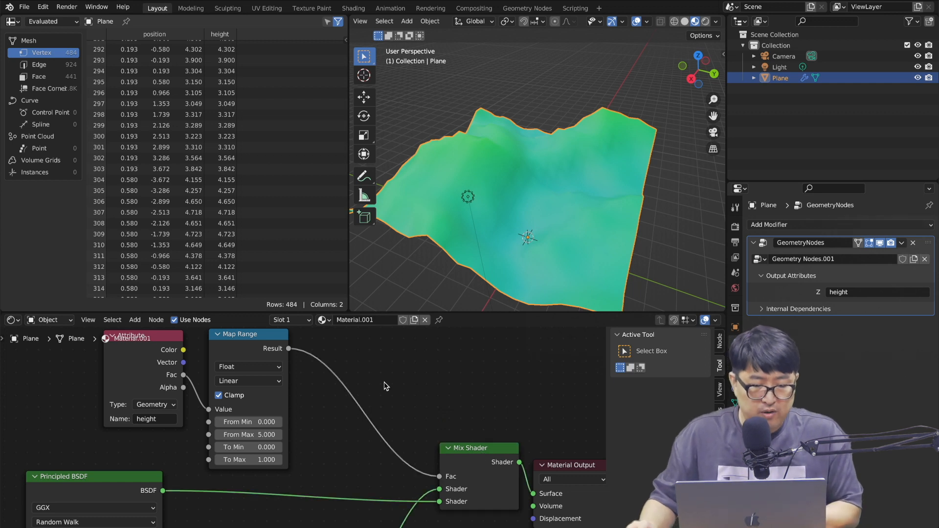
key("shift+a")
left_click(372, 382)
type("color")
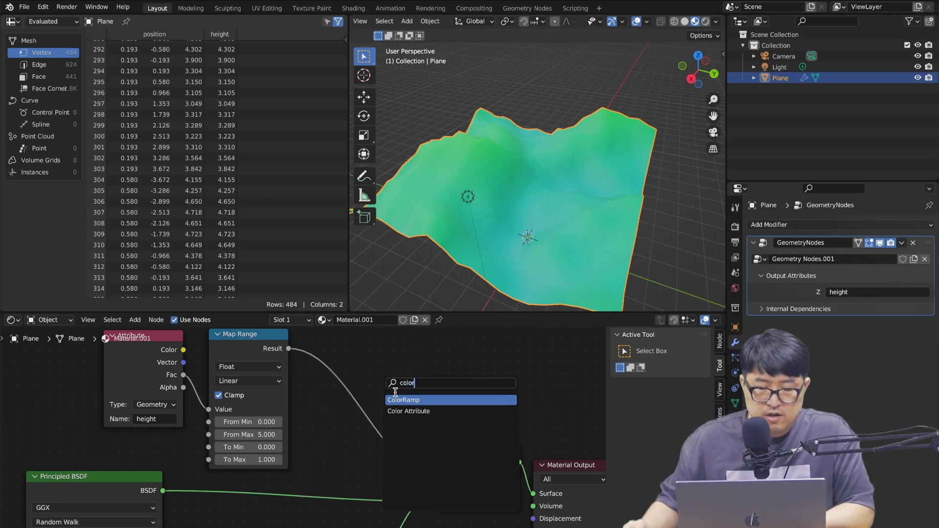
key("Return")
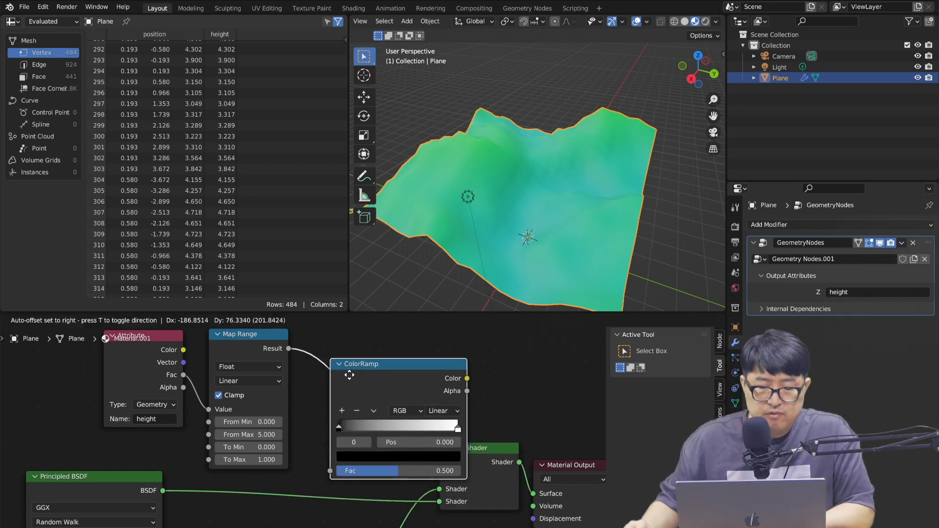
left_click(400, 388)
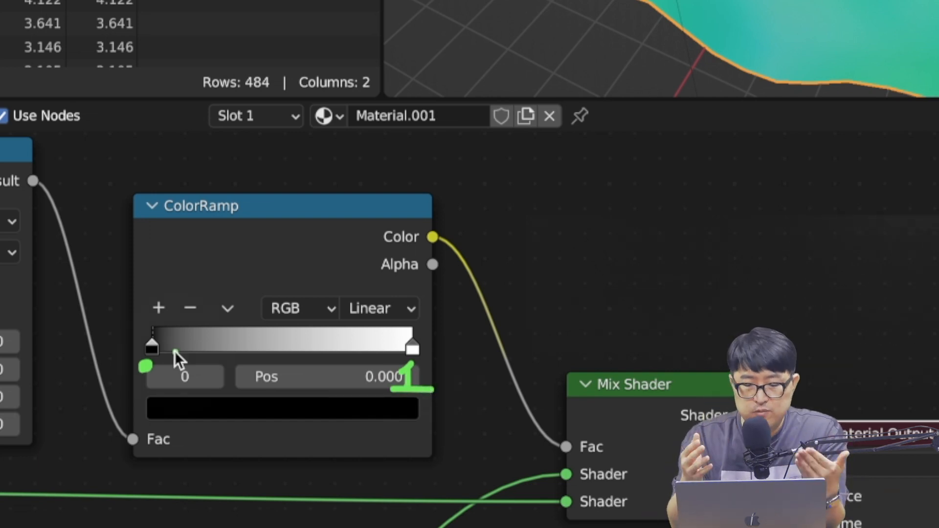
left_click_drag(143, 376, 153, 332)
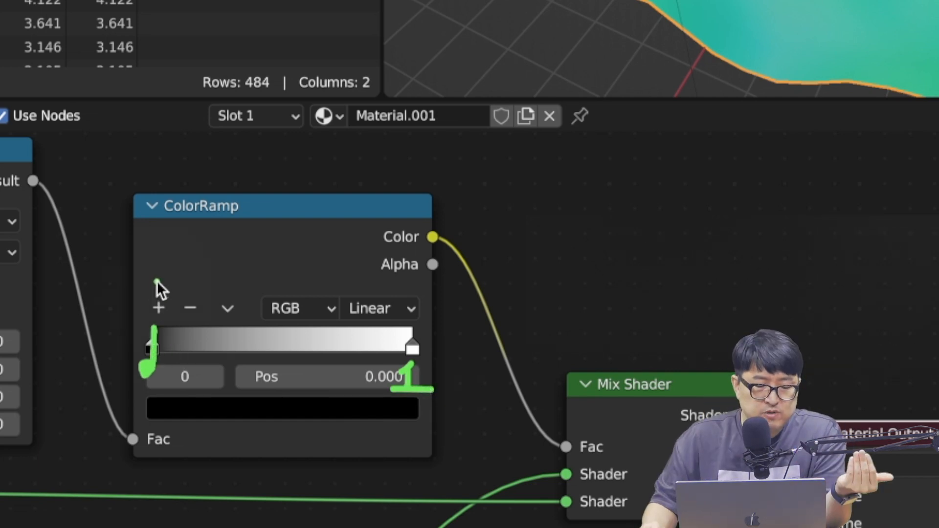
left_click_drag(411, 347, 412, 355)
left_click_drag(410, 366, 398, 380)
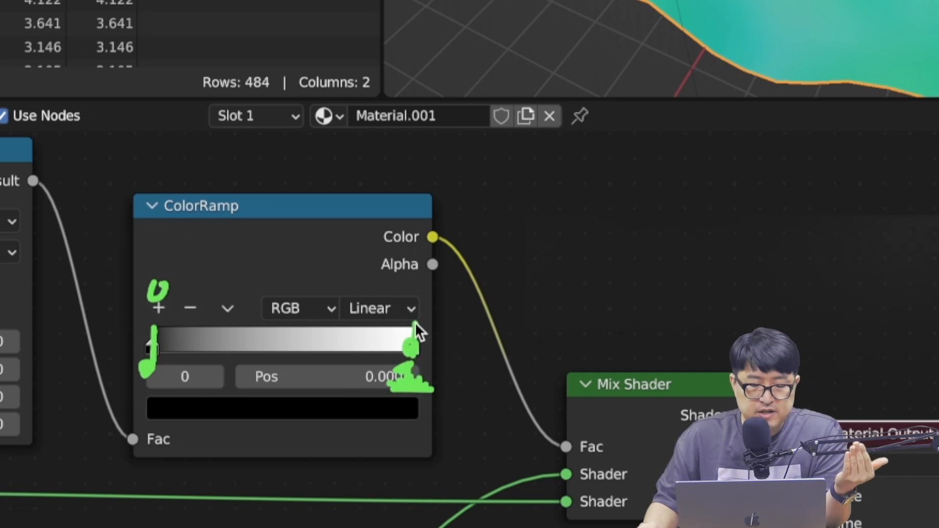
mouse_move(413, 277)
left_mouse_down()
mouse_move(403, 286)
mouse_move(410, 306)
left_mouse_up()
left_click_drag(400, 307, 445, 305)
key("Escape")
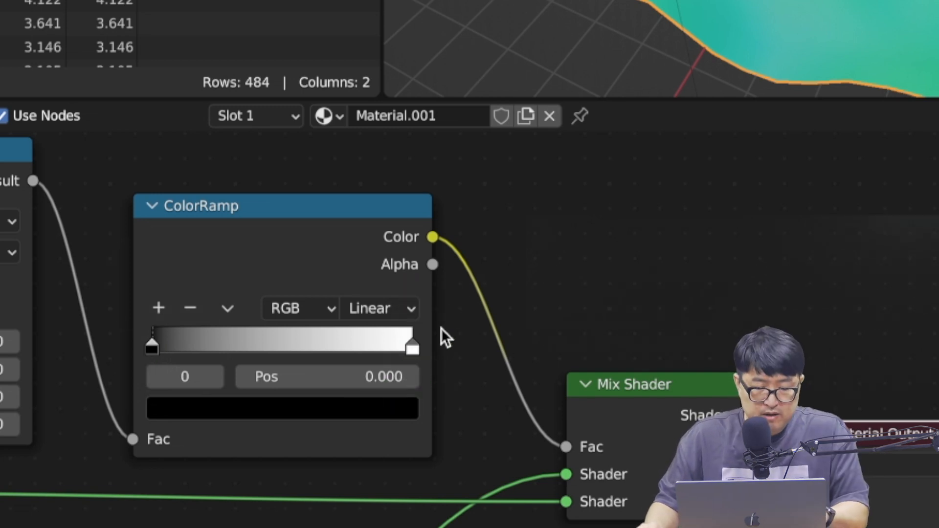
Try black as the color of the ColorRamp's end stop, and set it back to white
left_click(412, 347)
left_click(283, 409)
left_click_drag(364, 162, 361, 232)
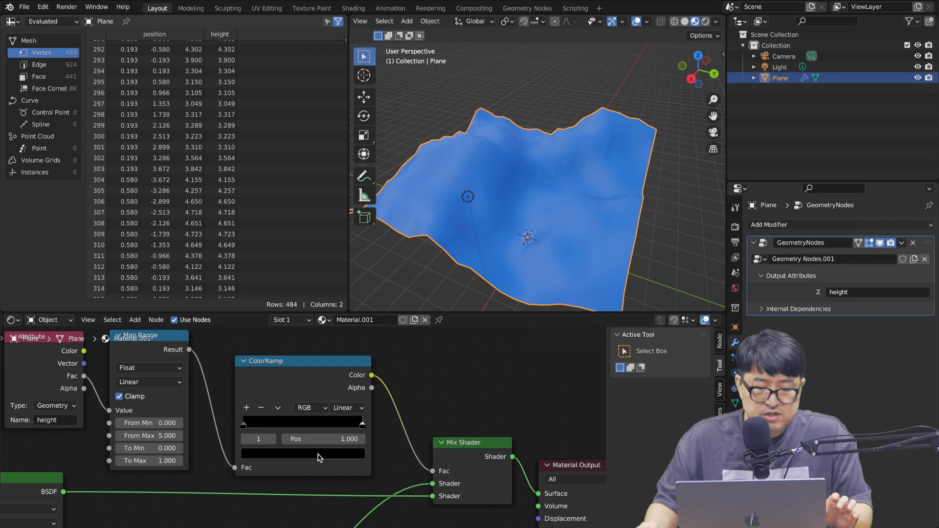
left_click(320, 412)
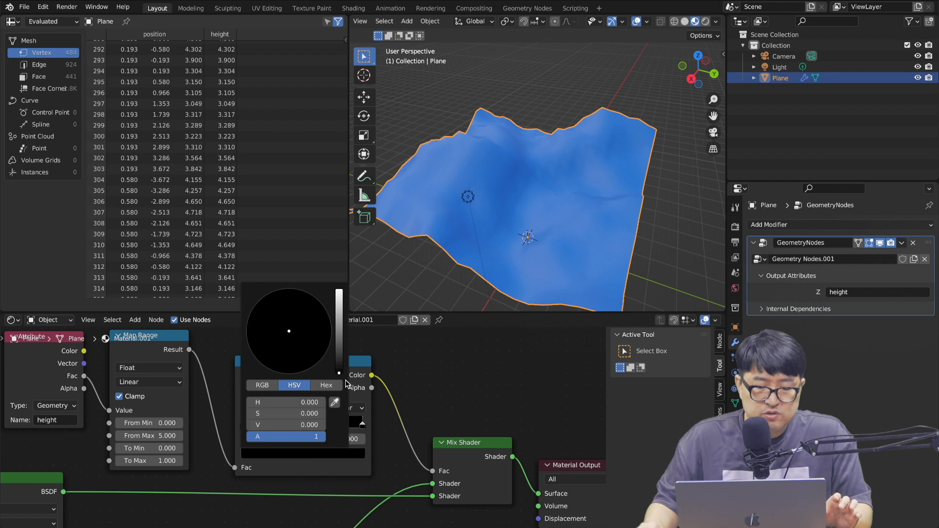
left_click_drag(340, 373, 341, 288)
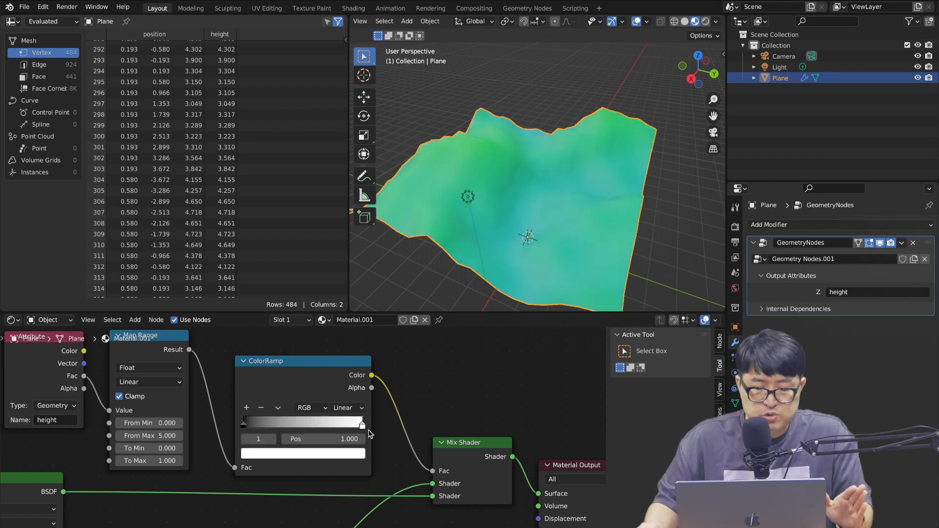
Sharpen the ColorRamp's transition by bringing the black and white stops close together, with the white stop at position 0.673
left_click_drag(362, 425, 344, 426)
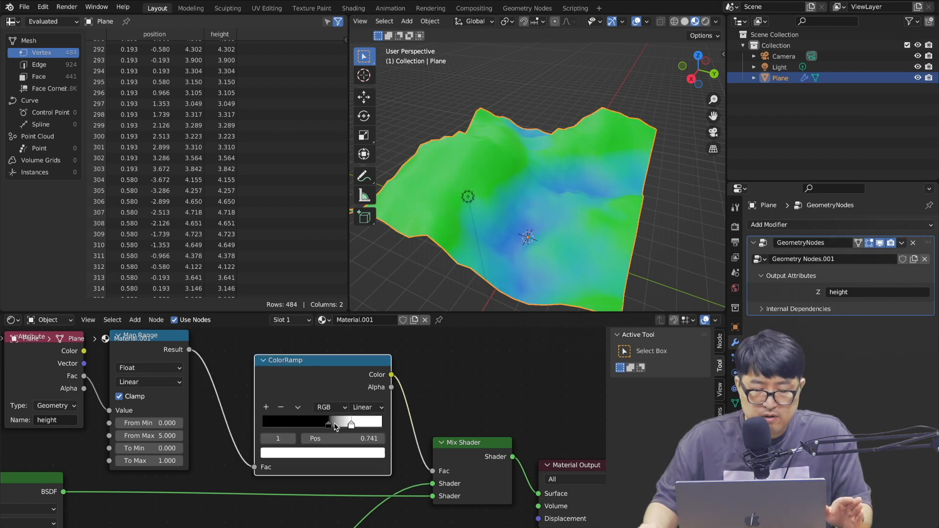
left_click_drag(335, 425, 343, 426)
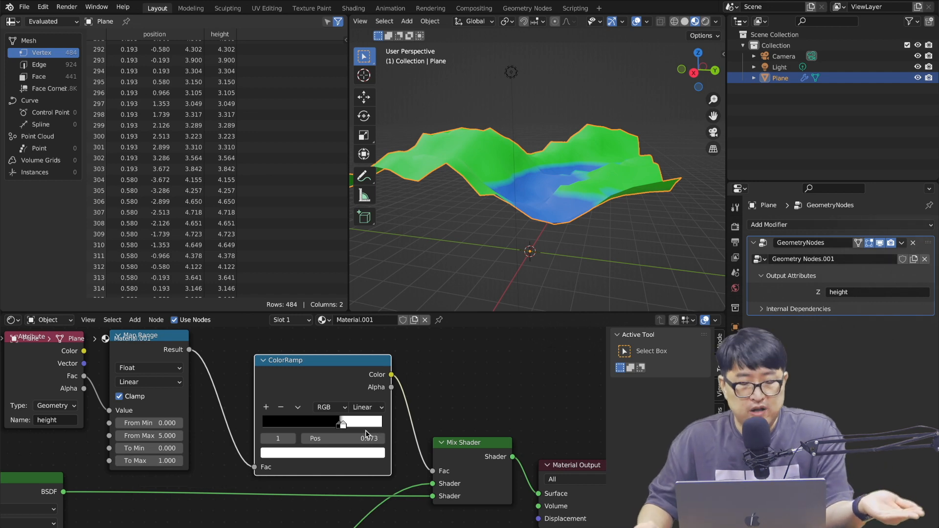
left_click_drag(340, 366, 313, 355)
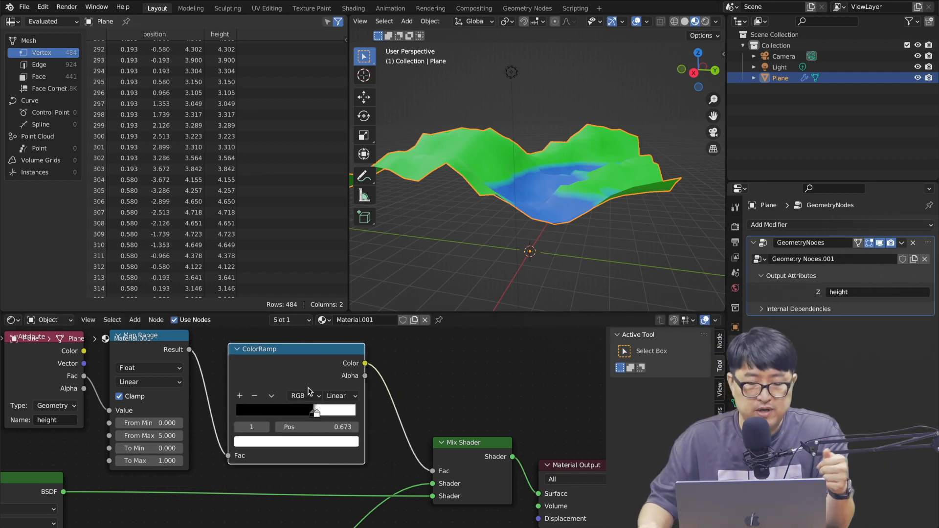
left_click(312, 414)
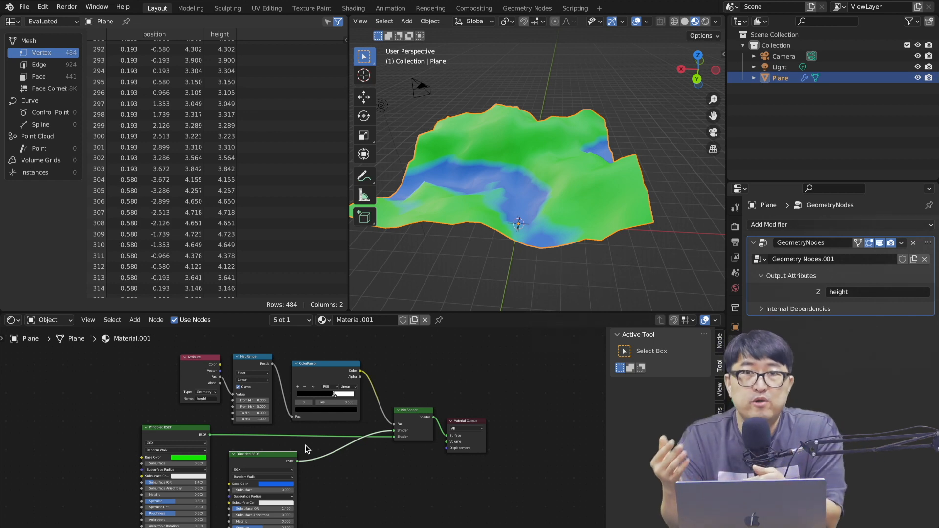
Open the Plane's object data properties, showing its vertex groups and attributes sections
middle_click_drag(494, 230, 561, 199)
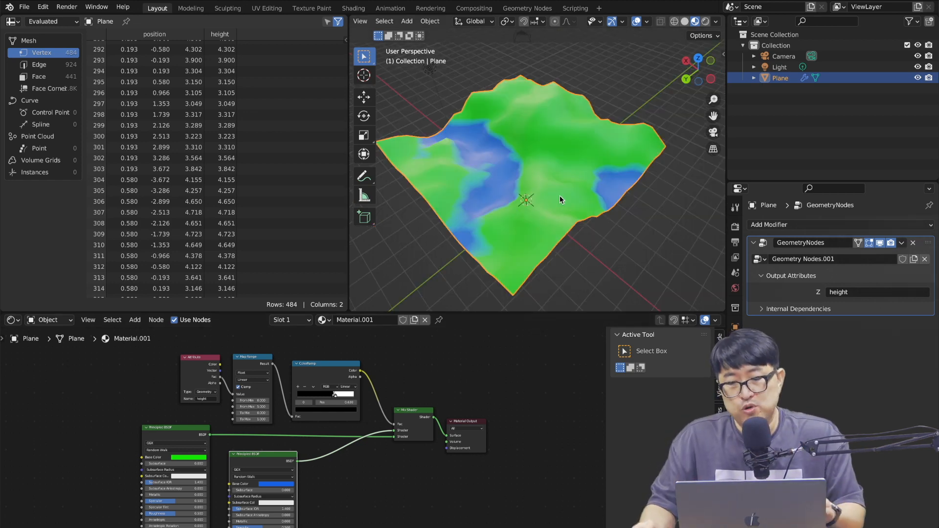
left_click(735, 401)
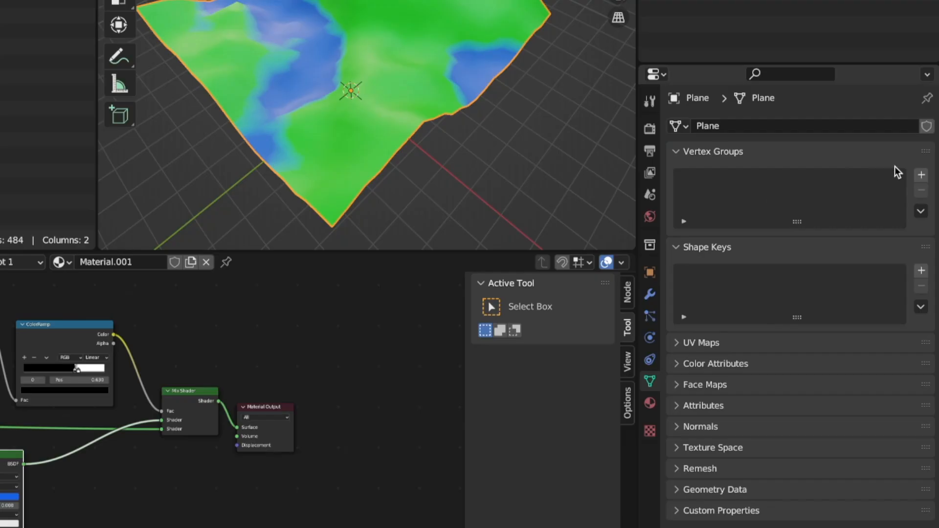
Add a vertex group to the Plane and look over its vertex values in the spreadsheet
left_click(921, 176)
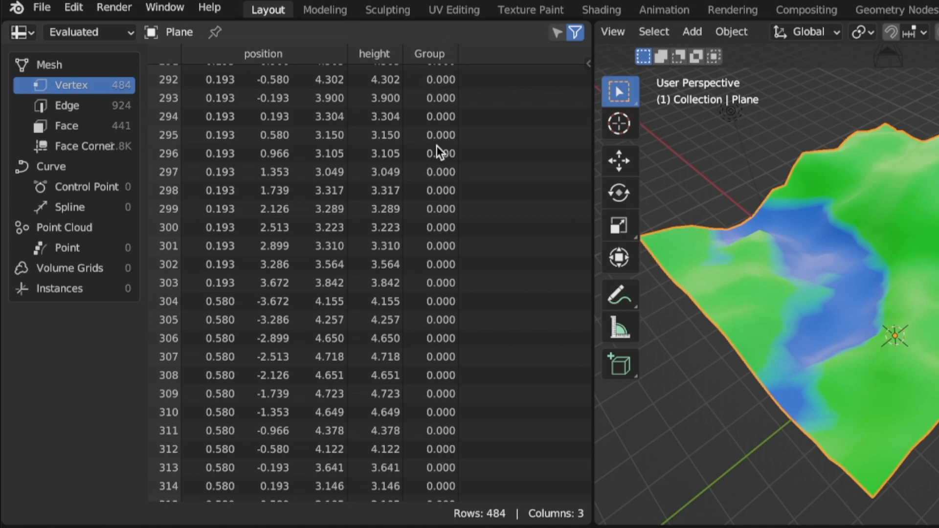
scroll(436, 146, "up", 4)
scroll(437, 146, "up", 1)
Switch the Plane to Weight Paint mode and paint branching strokes across its upper half at weight 1.000
left_click(423, 21)
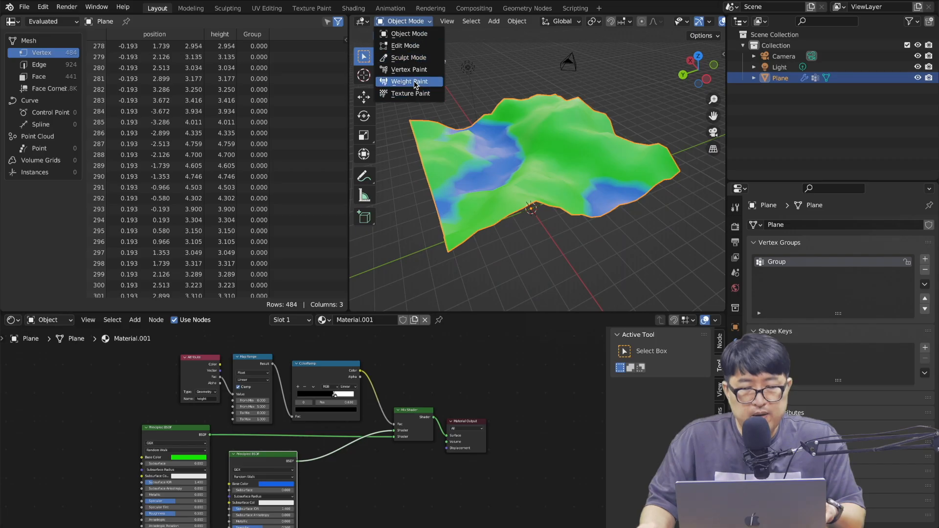
left_click(415, 81)
mouse_move(522, 113)
middle_mouse_down()
mouse_move(530, 117)
mouse_move(514, 98)
middle_mouse_up()
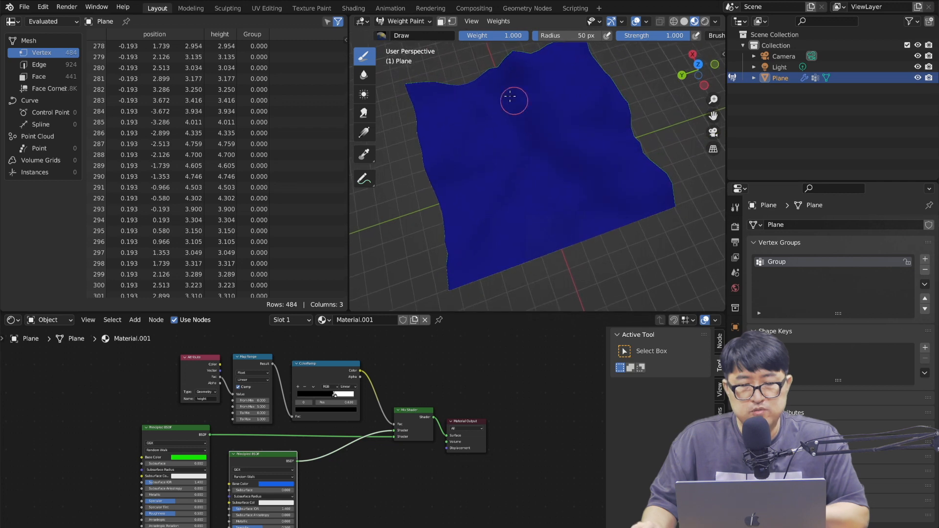
left_click(504, 79)
mouse_move(504, 78)
left_mouse_down()
mouse_move(515, 203)
mouse_move(540, 117)
mouse_move(586, 154)
left_mouse_up()
left_click_drag(337, 163, 324, 360)
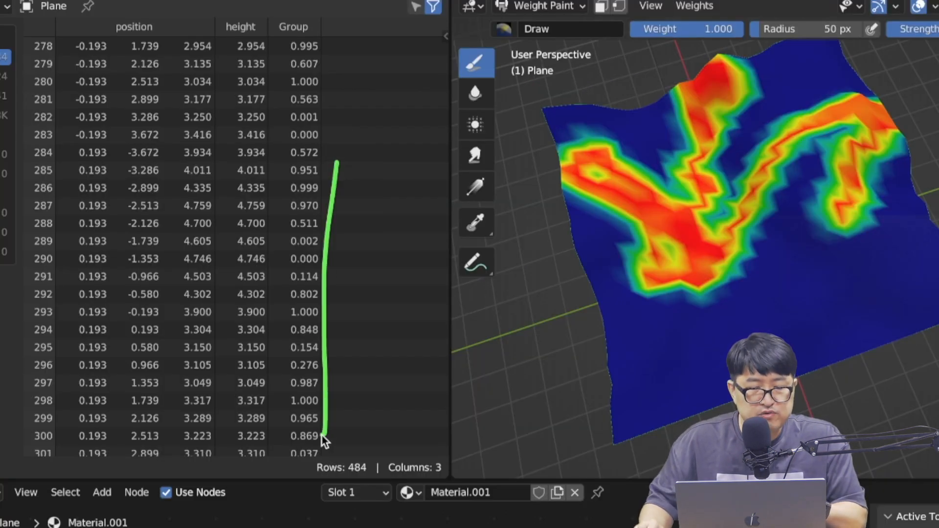
left_click_drag(278, 383, 282, 218)
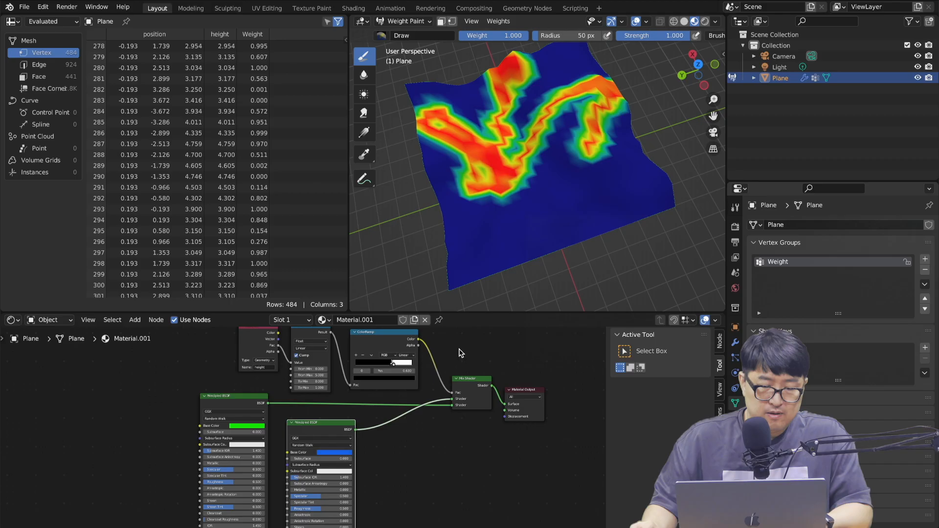
scroll(461, 349, "up", 1)
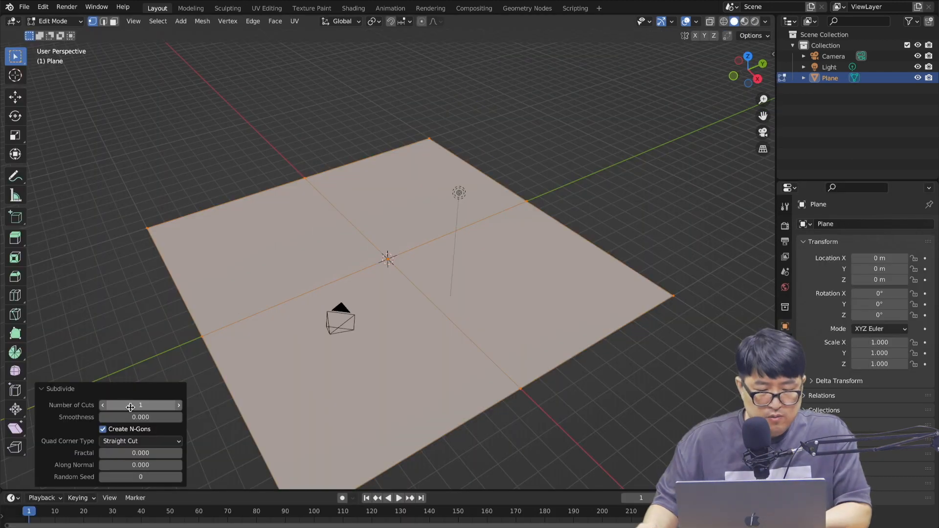
Set the plane's Subdivide operation to 50 cuts
left_click(142, 406)
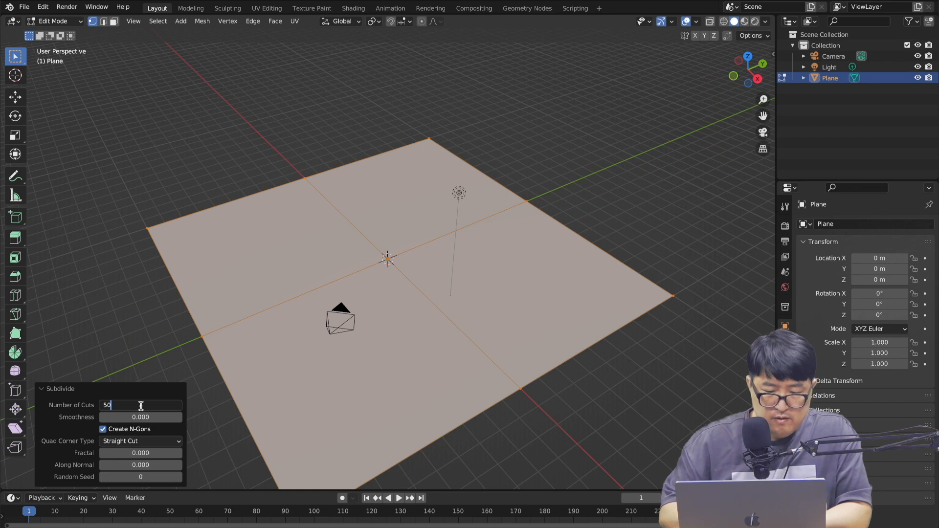
type("50")
key("Return")
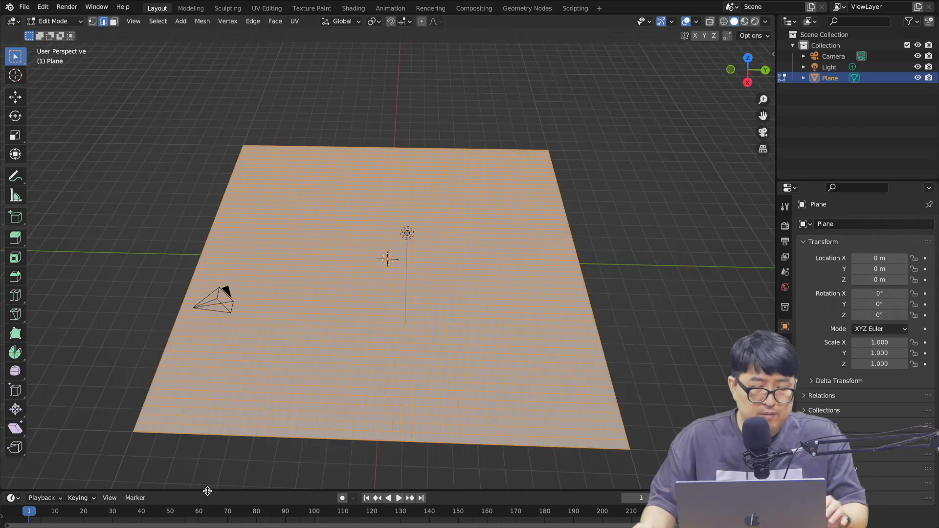
Enlarge the timeline area, turn it into a Geometry Node Editor, and create a new node tree for the Plane
left_click_drag(207, 490, 233, 293)
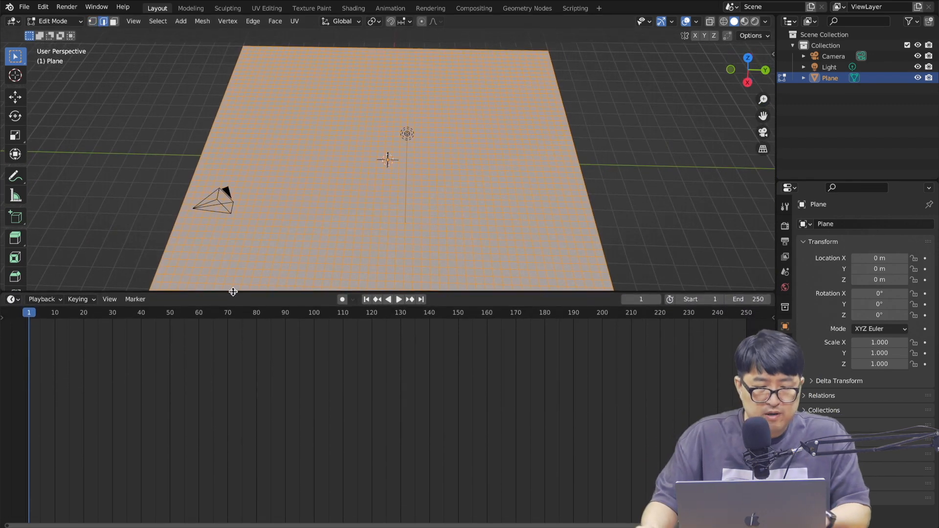
left_click(13, 299)
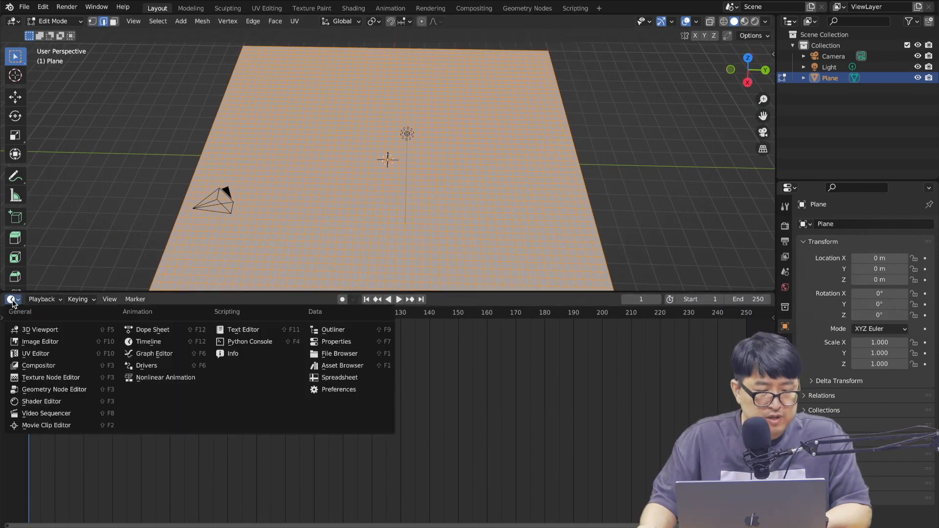
left_click(55, 393)
left_click(399, 300)
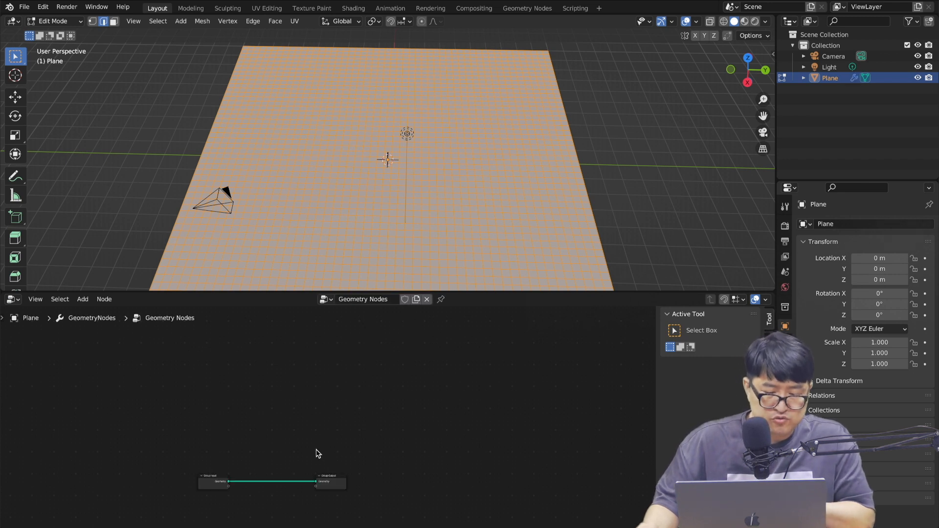
key("Home")
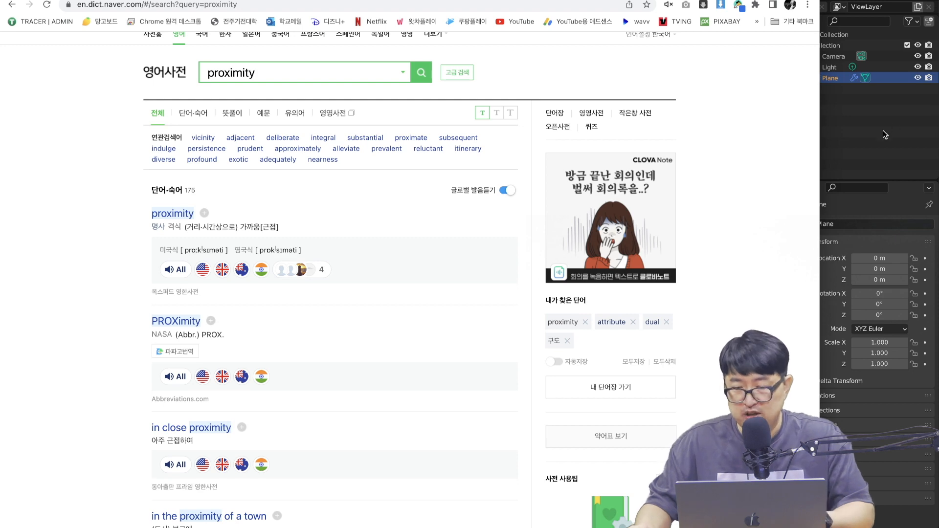
Switch from the browser back to Blender and spread the Group Input and Group Output nodes apart
left_click(884, 135)
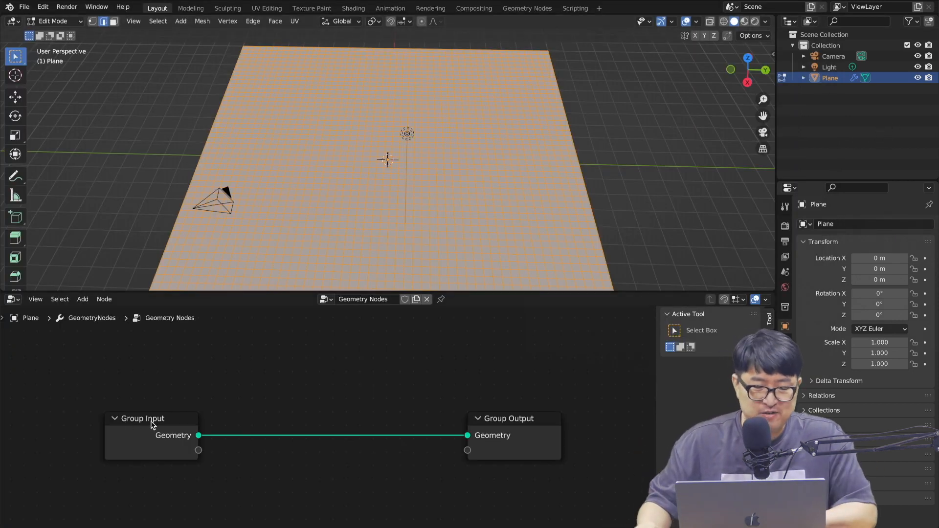
left_click_drag(151, 424, 123, 415)
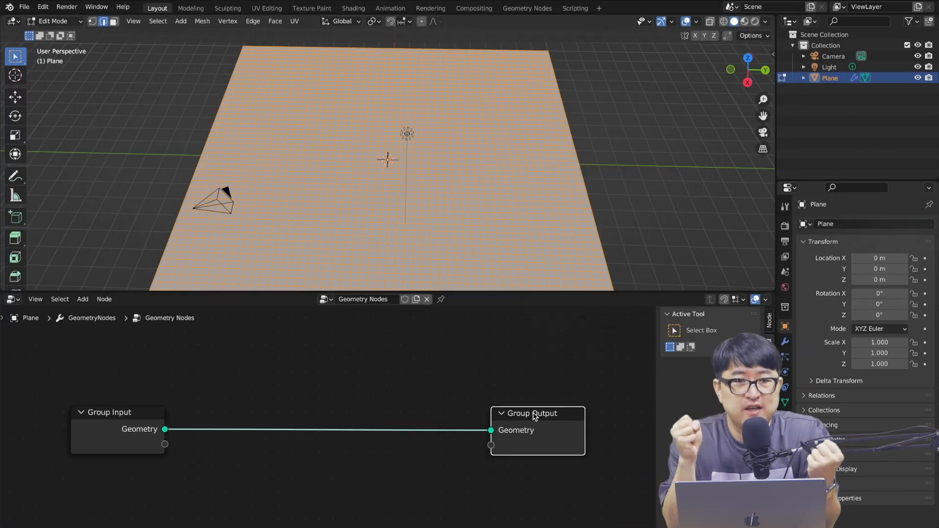
scroll(611, 222, "left", 3)
scroll(611, 223, "down", 3)
scroll(611, 223, "left", 3)
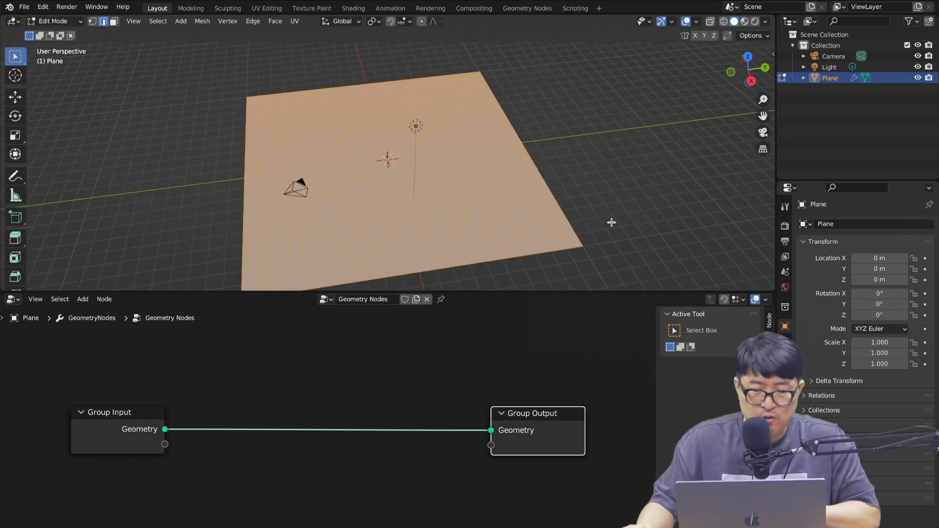
Leave Edit Mode, add a UV sphere with a 2.1 m radius, and move it along Y beyond the plane's edge
key("Tab")
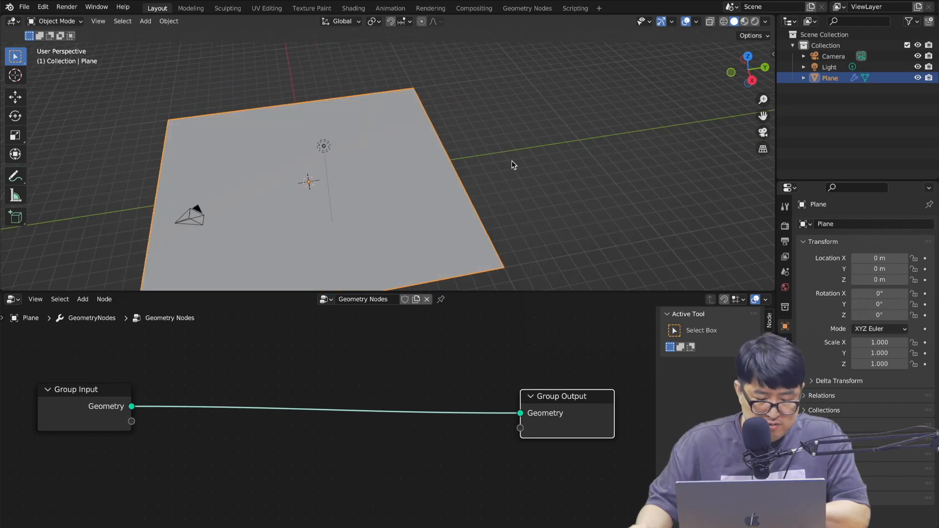
key("shift+a")
mouse_move(511, 161)
left_click(539, 193)
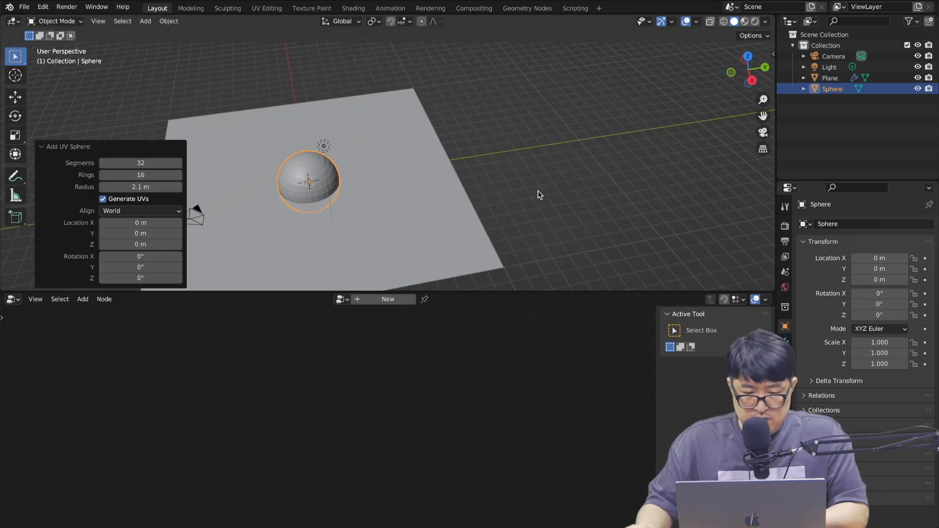
key("g")
key("y")
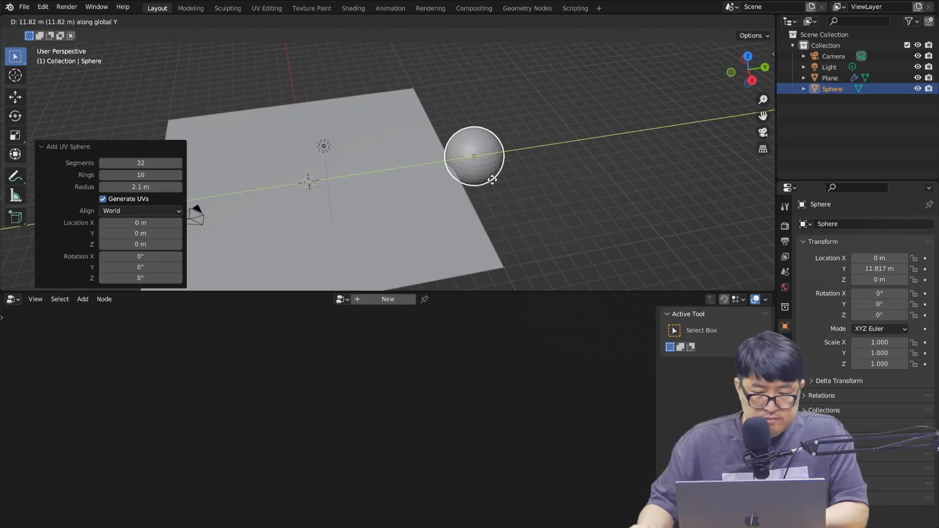
left_click(535, 176)
Bring the Sphere into the Plane's node tree as an Object Info node and add a Geometry Proximity node
left_click(830, 77)
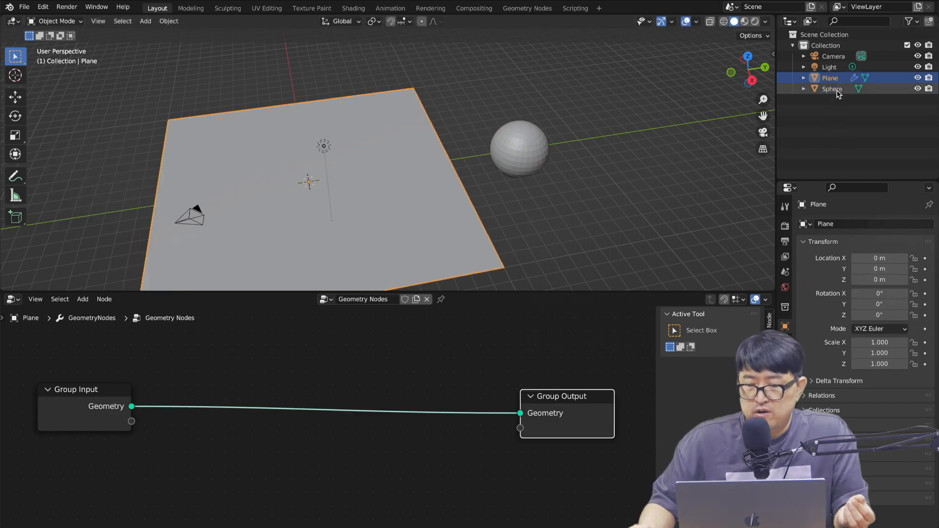
left_click_drag(833, 89, 210, 386)
key("shift+a")
left_click(384, 277)
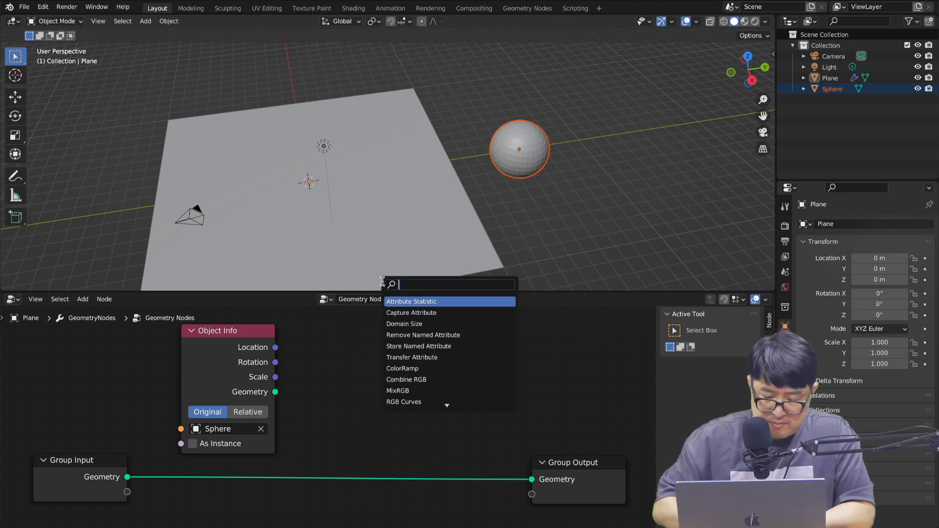
type("proxi")
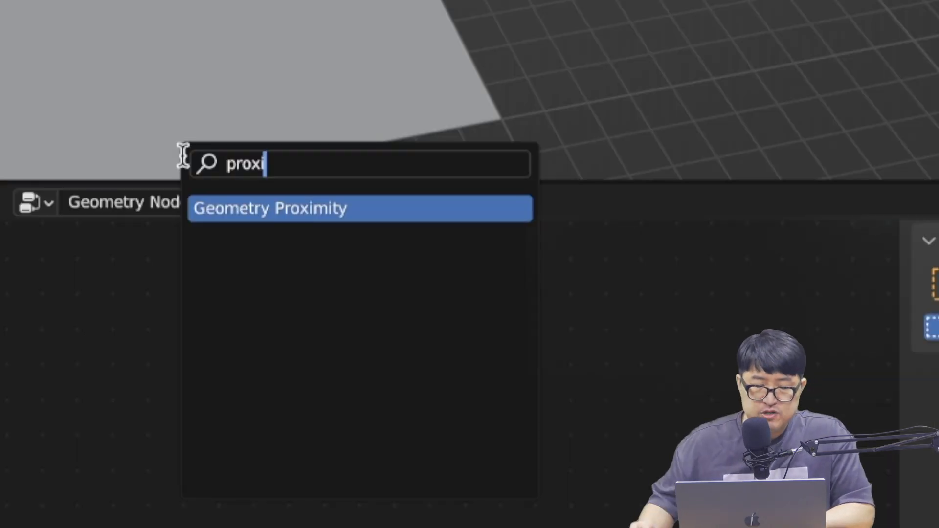
left_click(254, 207)
left_click(117, 351)
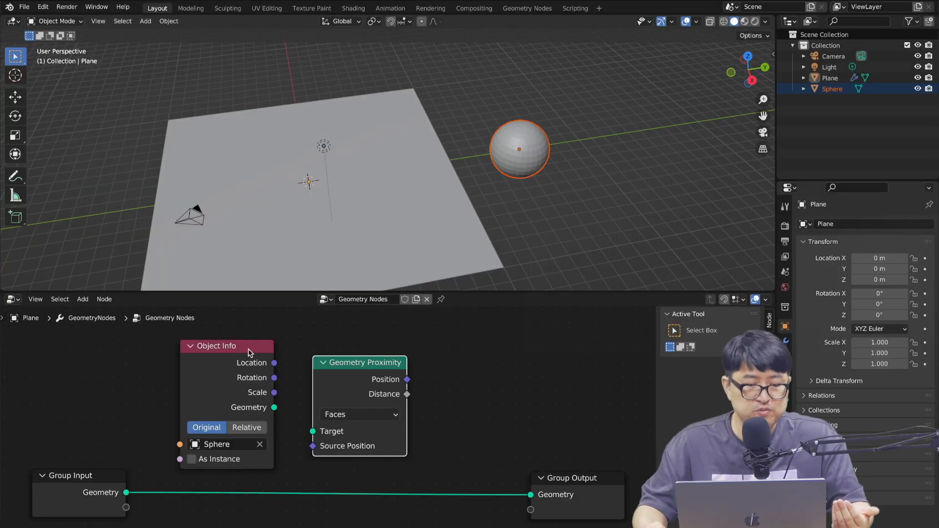
Arrange the Object Info and Geometry Proximity nodes and connect Object Info's Geometry to the Target input
left_click_drag(248, 348, 157, 335)
left_click_drag(327, 368, 235, 367)
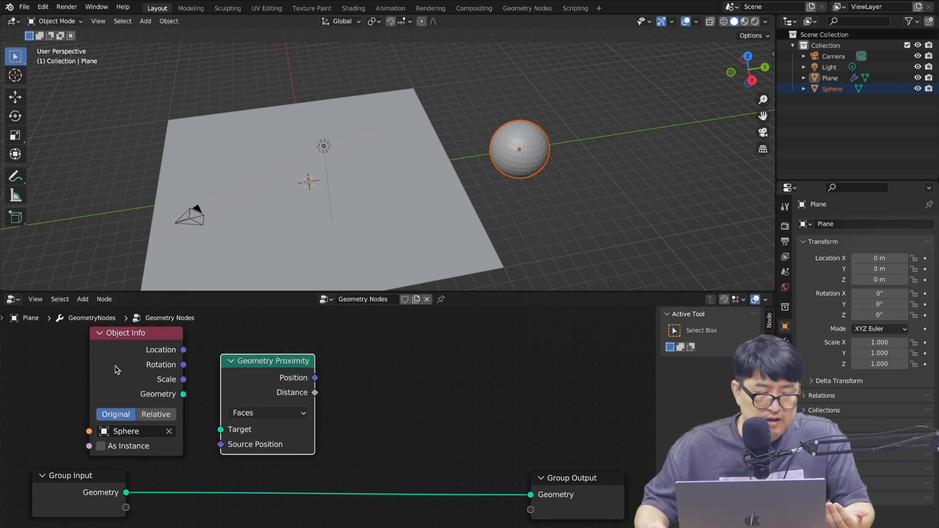
left_click_drag(117, 339, 107, 342)
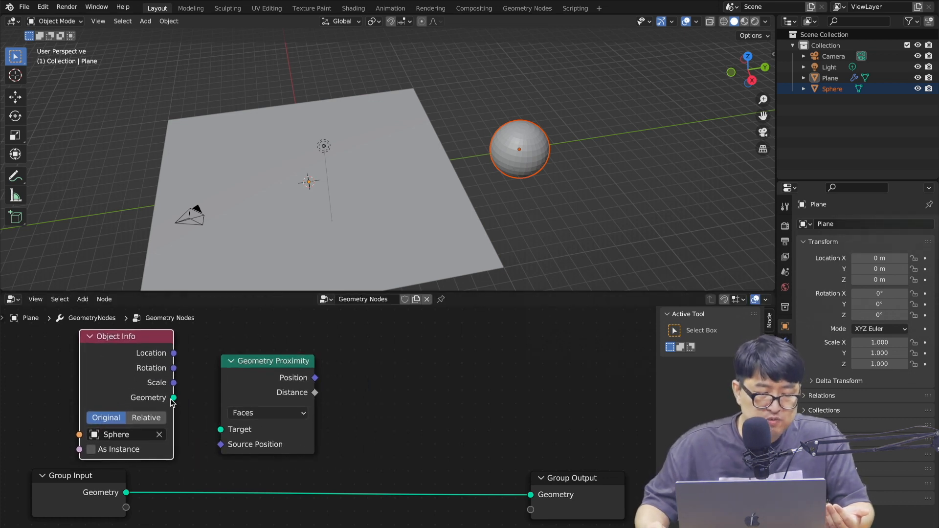
left_click_drag(174, 397, 220, 429)
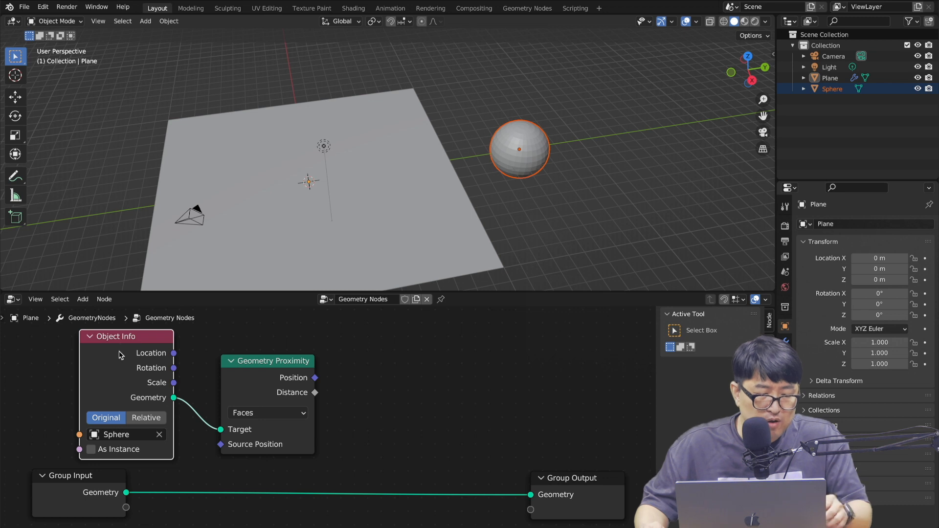
Set the Object Info node's transform space to Relative and adjust the placement of the input nodes
left_click_drag(122, 345, 124, 347)
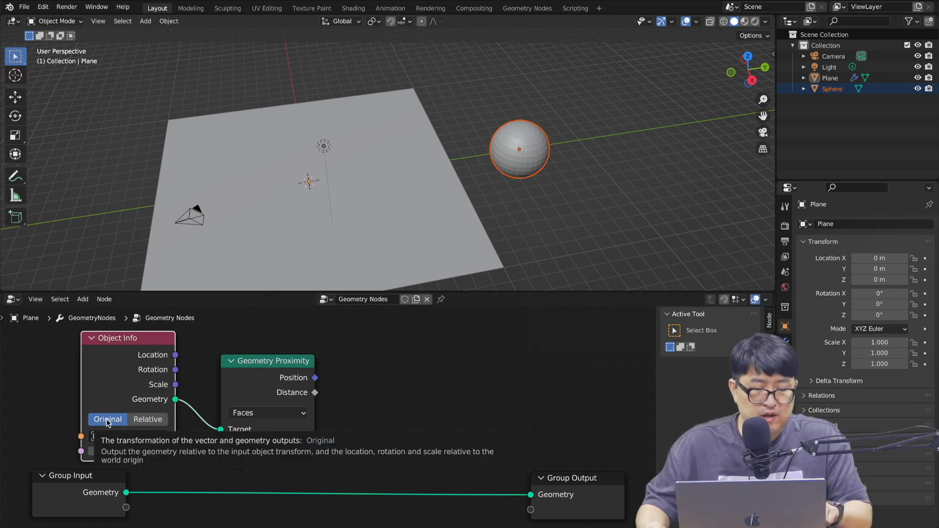
left_click_drag(69, 478, 67, 477)
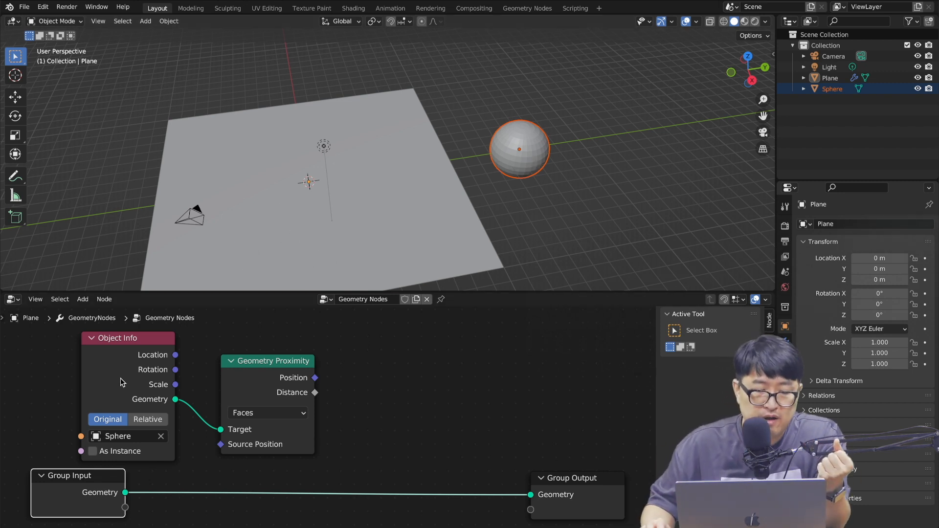
left_click(156, 423)
left_click_drag(131, 342, 128, 339)
Add a Position node and connect it to the Geometry Proximity node's Source Position input
left_click(248, 364)
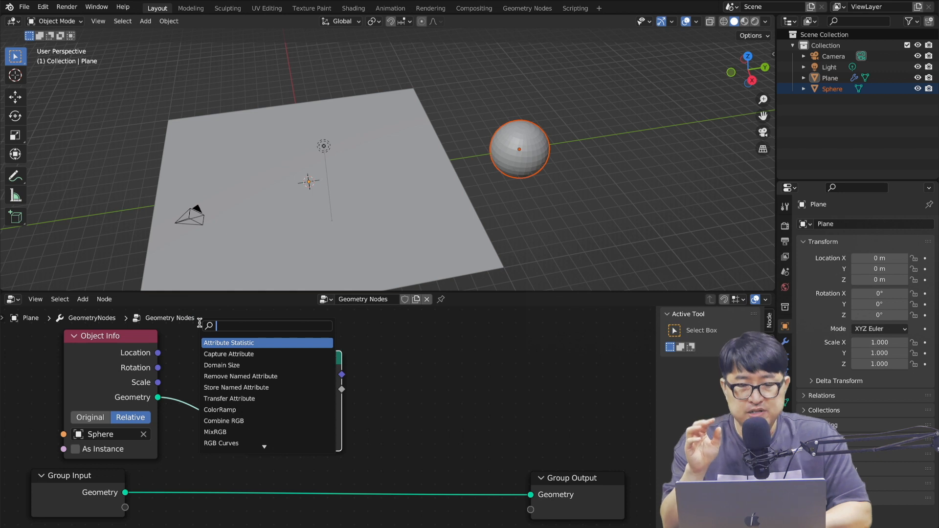
type("po")
key("Return")
left_click(155, 447)
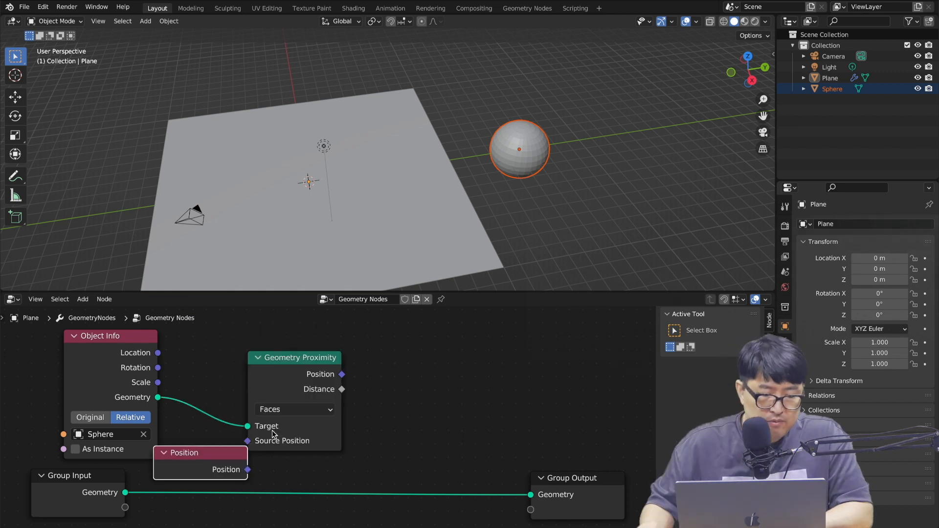
left_click_drag(298, 358, 365, 357)
mouse_move(225, 452)
left_mouse_down()
mouse_move(237, 438)
mouse_move(322, 447)
mouse_move(303, 449)
left_mouse_up()
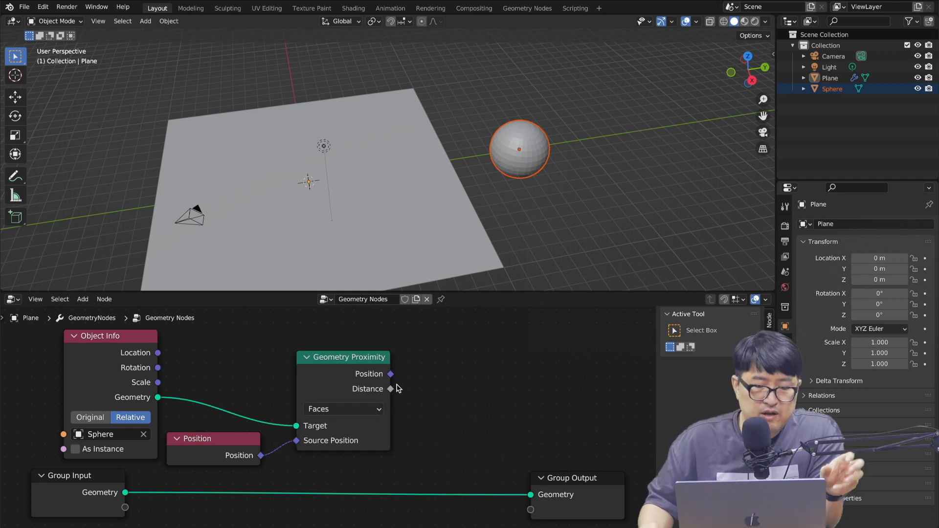
Insert a Set Position node on the link between Group Input and Group Output
left_click_drag(391, 389, 453, 376)
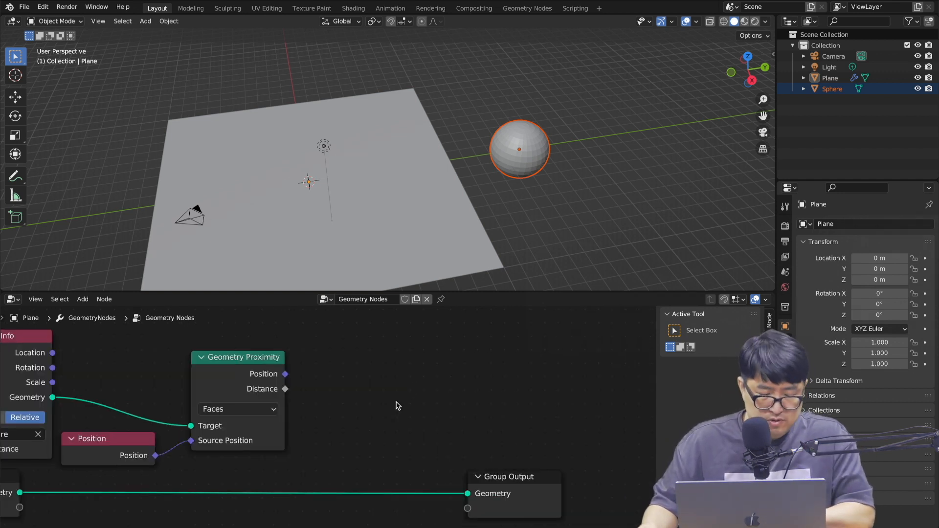
key("shift+a")
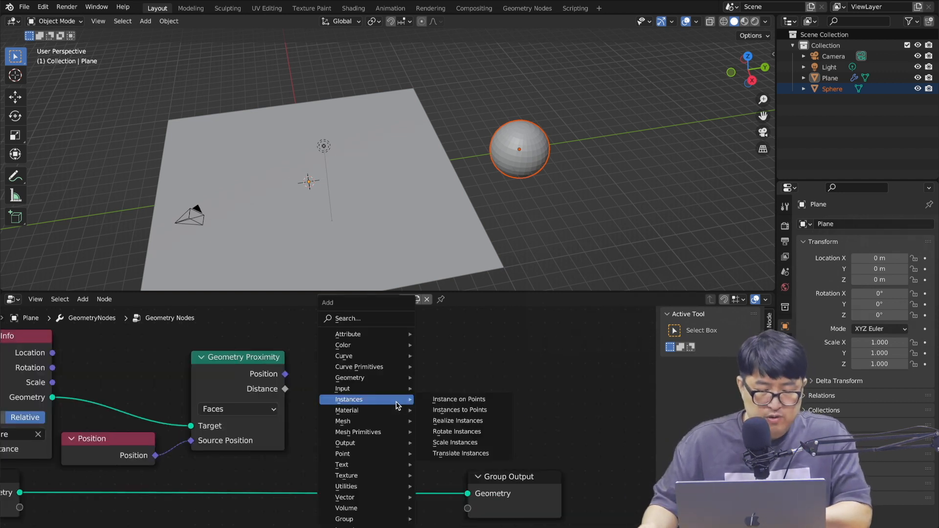
left_click(394, 320)
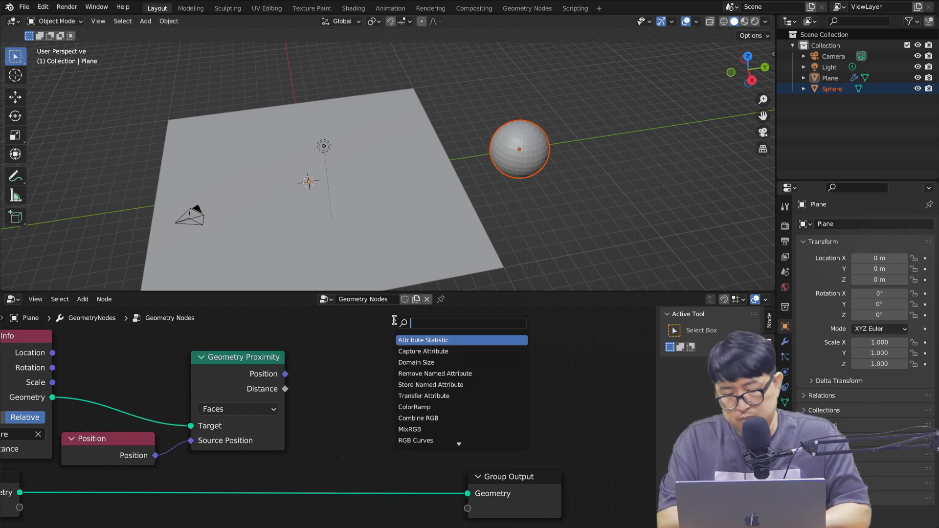
type("set")
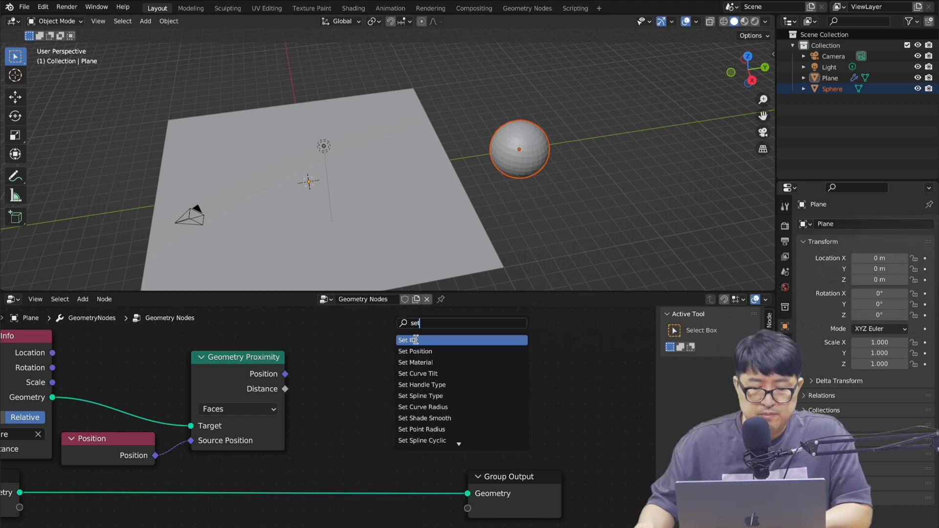
left_click(415, 352)
left_click(399, 365)
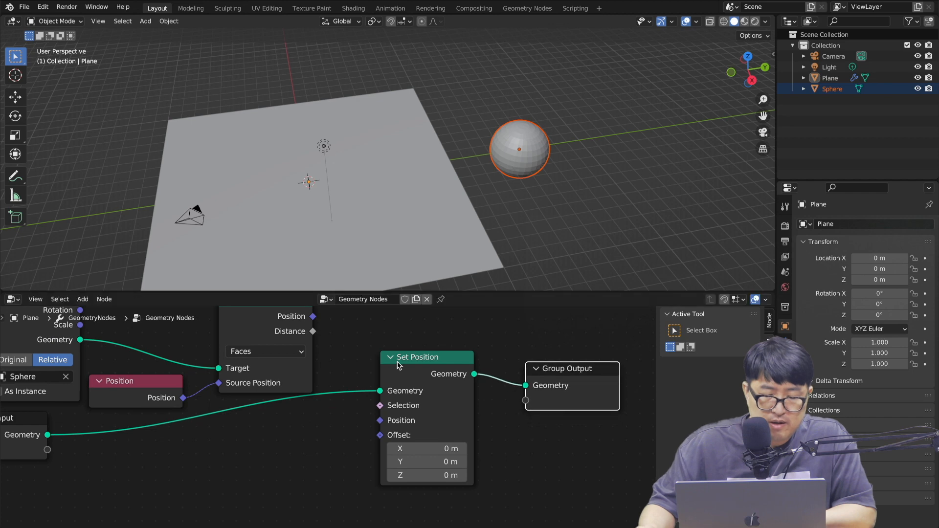
Add a Position node and a Vector Math Add node, chained into the Set Position node's Position input
left_click_drag(399, 365, 407, 410)
key("shift+a")
type("posi")
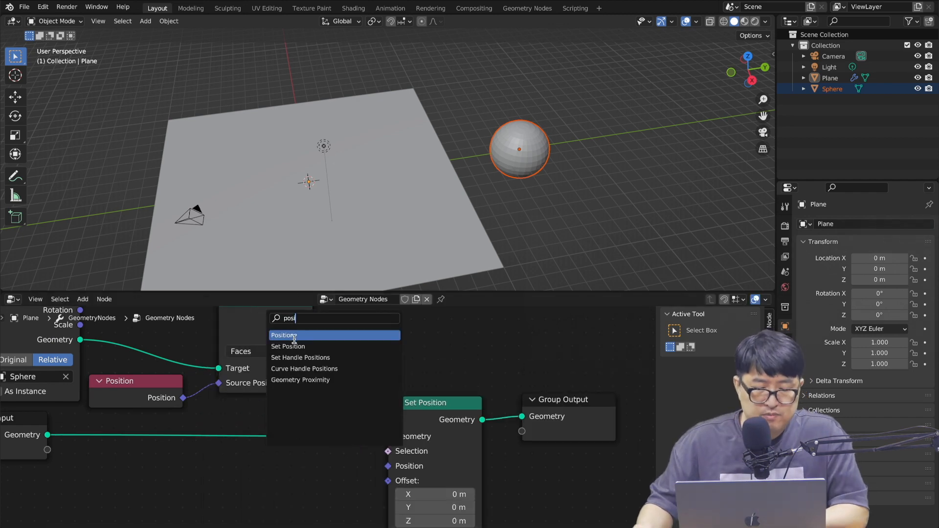
left_click(293, 336)
left_click(247, 472)
left_click_drag(294, 483, 300, 332)
type("vi")
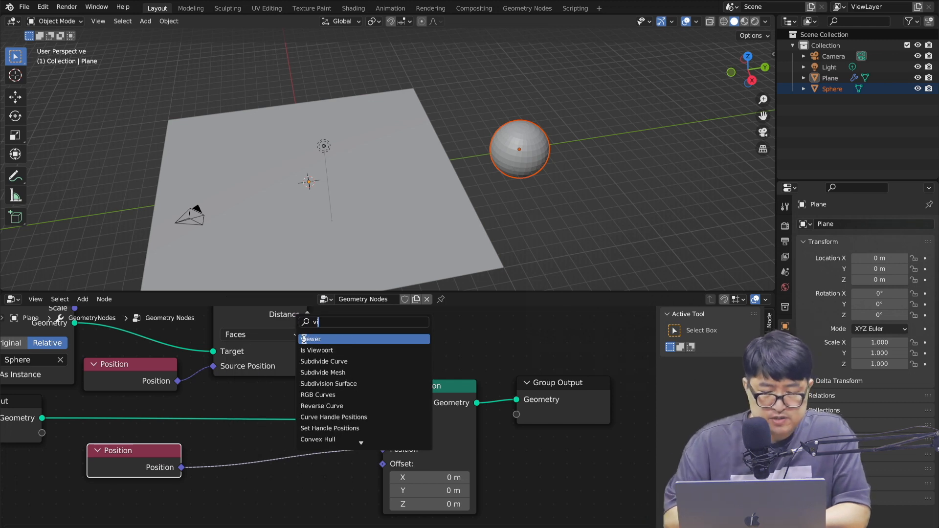
key("Return")
left_click(293, 377)
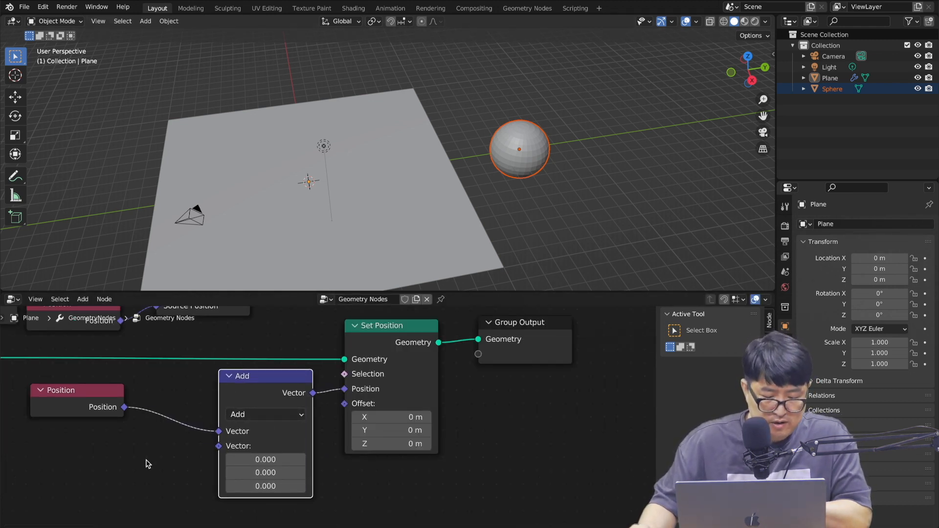
Add a Combine XYZ node feeding the Add node's second vector, and connect Geometry Proximity's Distance to its Z input
key("shift+a")
type("combi")
left_click(147, 350)
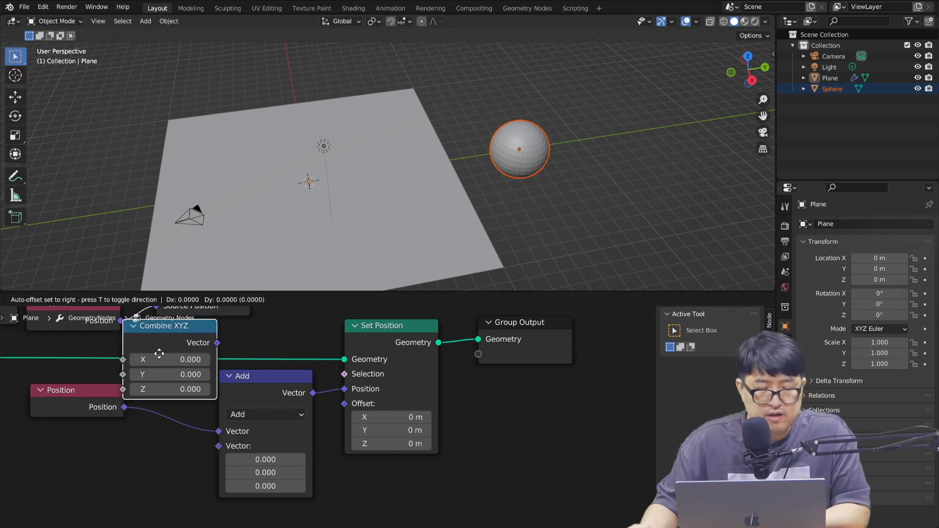
left_click(118, 467)
left_click_drag(188, 458, 217, 446)
key("Home")
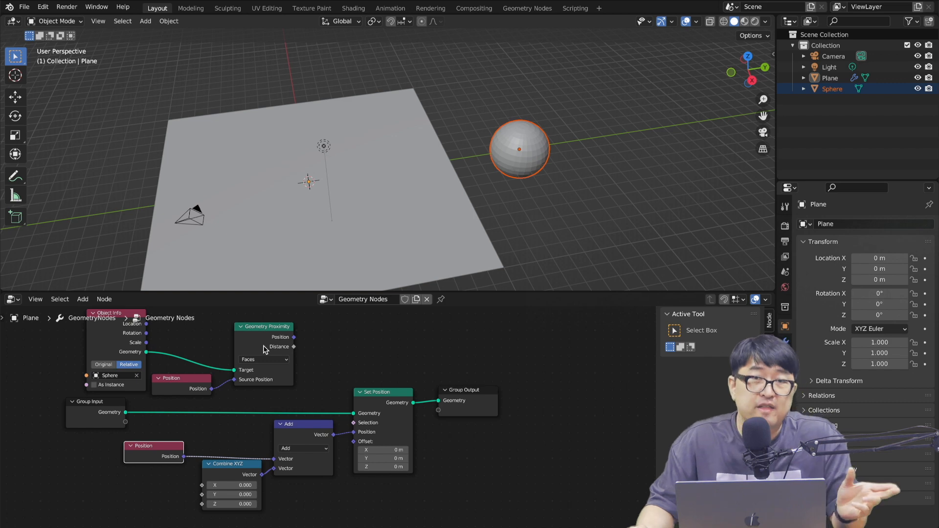
left_click_drag(294, 347, 201, 504)
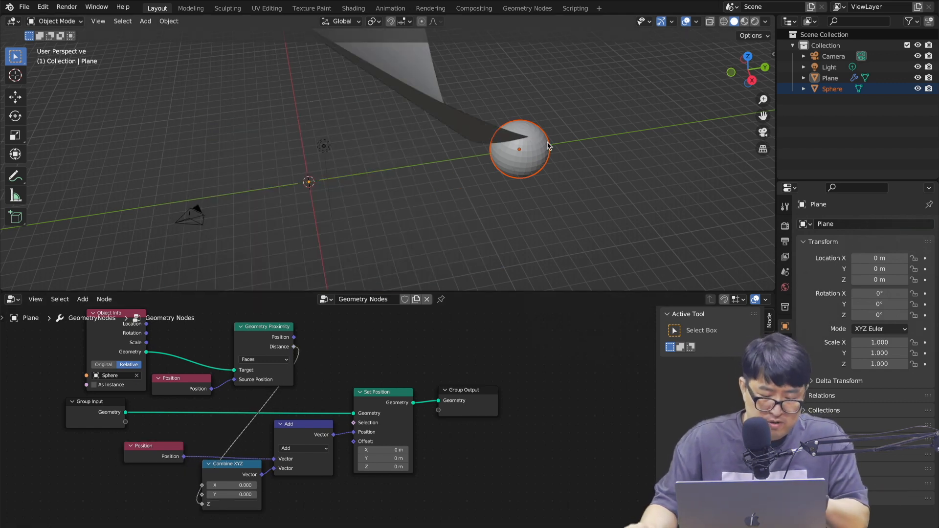
Move the sphere along the Y axis to test how its distance deforms the plane
scroll(581, 171, "down", 4)
scroll(580, 172, "right", 5)
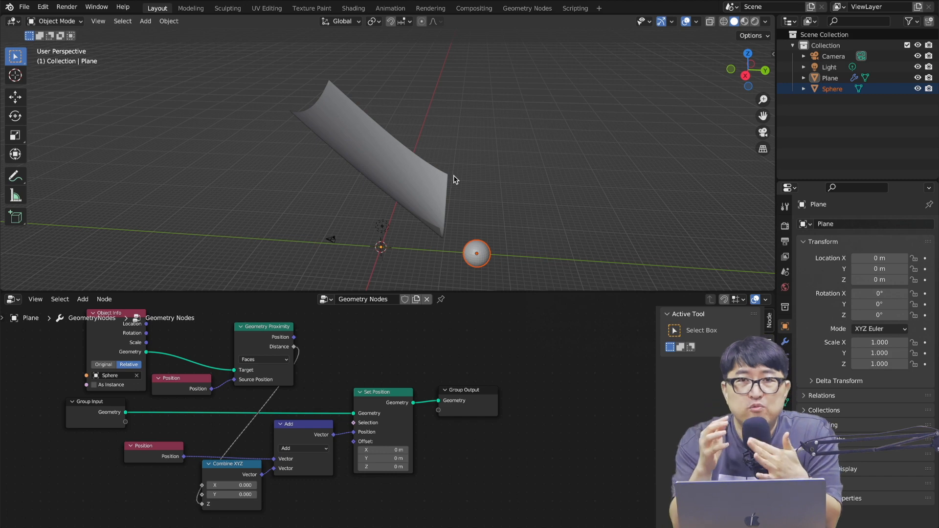
middle_click_drag(335, 119, 349, 141)
left_click(457, 251)
key("g")
key("y")
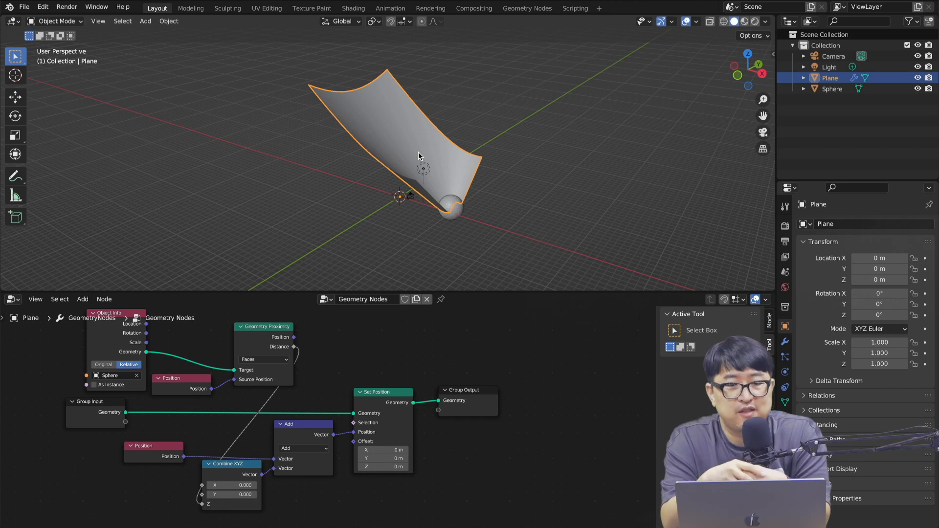
Examine the available node categories, including Curve Primitives, Mesh and Mesh Primitives, and compare them with the mesh objects offered for the scene
middle_click_drag(486, 332, 457, 346)
key("shift+a")
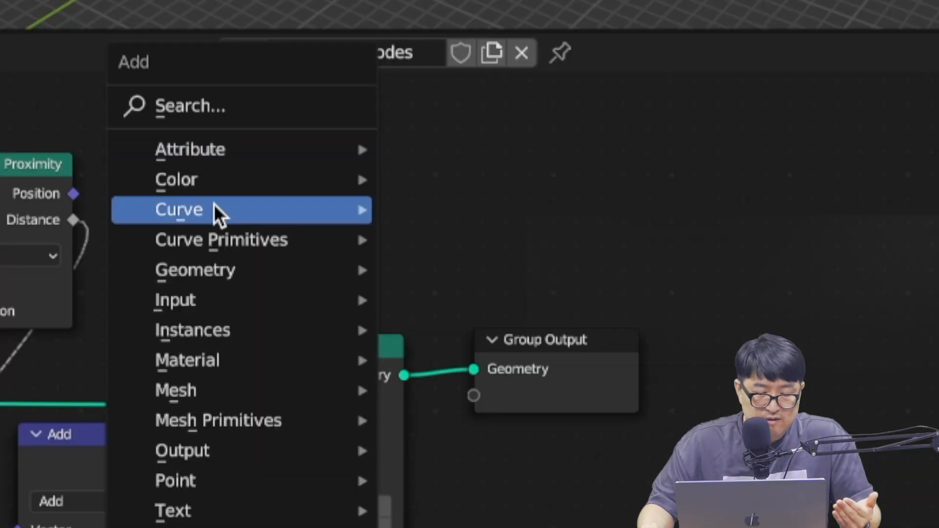
mouse_move(337, 368)
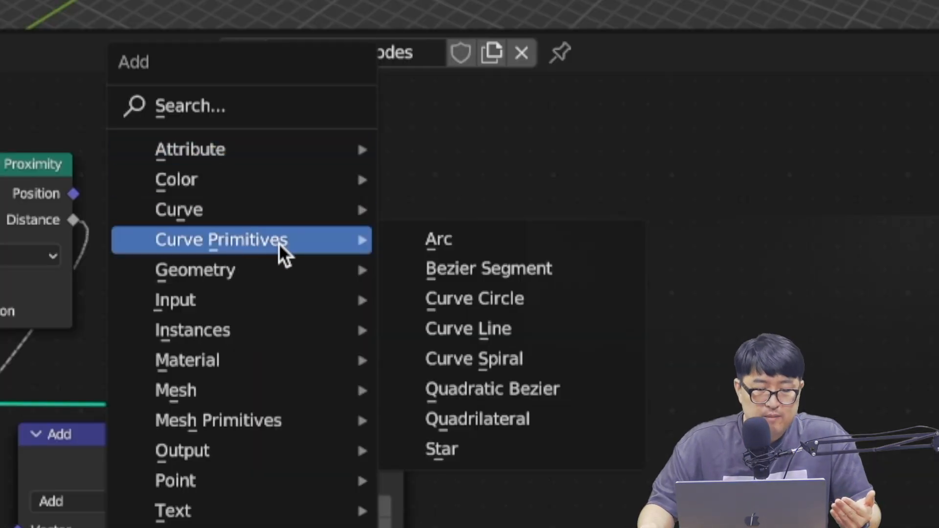
mouse_move(239, 386)
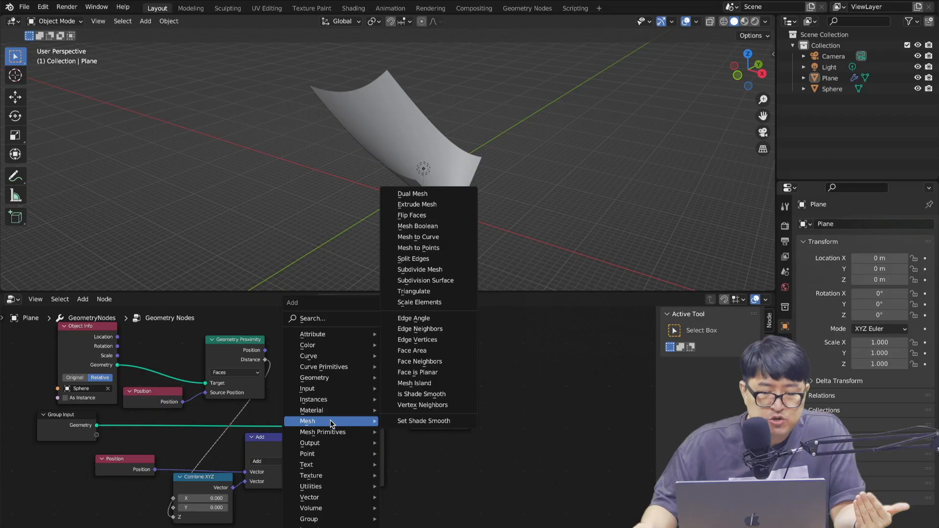
mouse_move(331, 433)
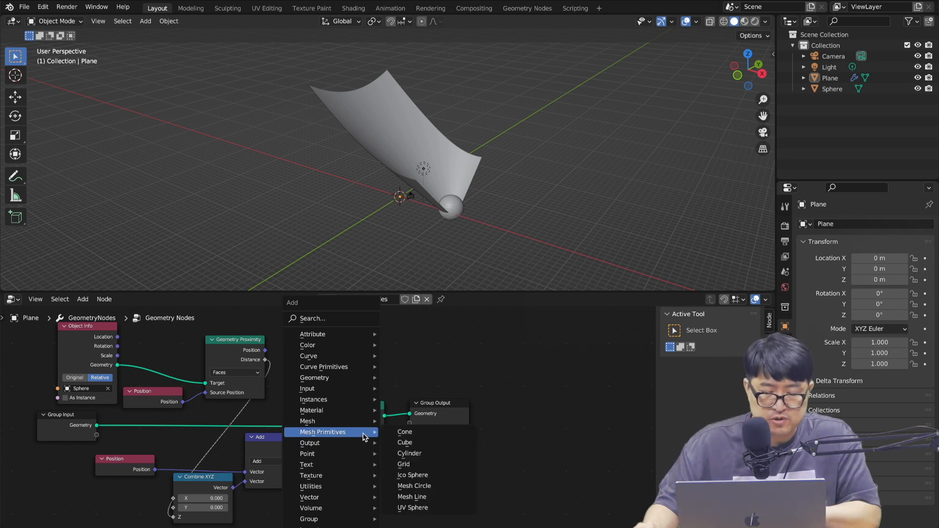
key("shift+a")
mouse_move(230, 177)
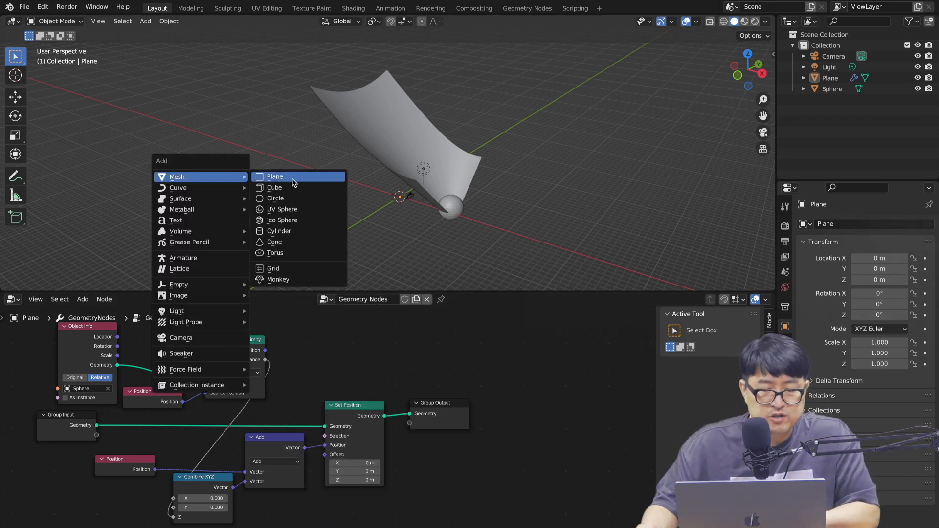
key("shift+a")
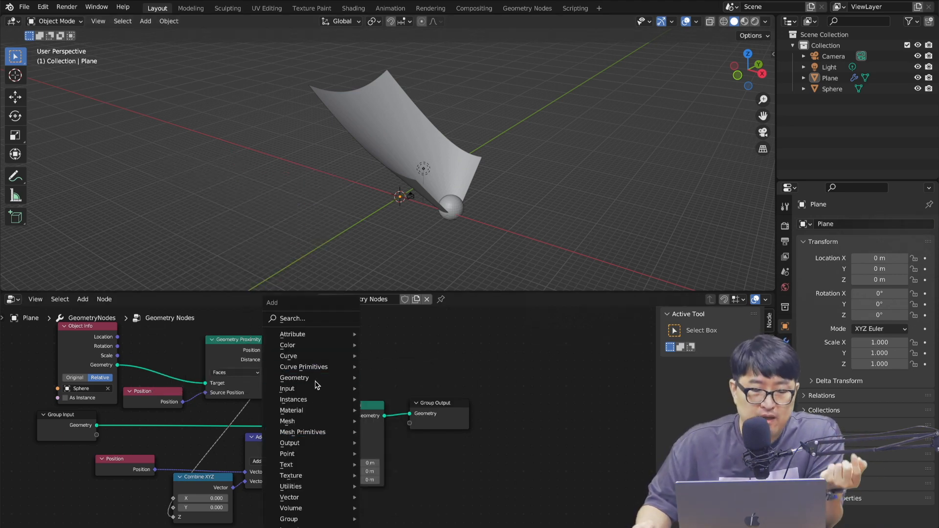
mouse_move(324, 371)
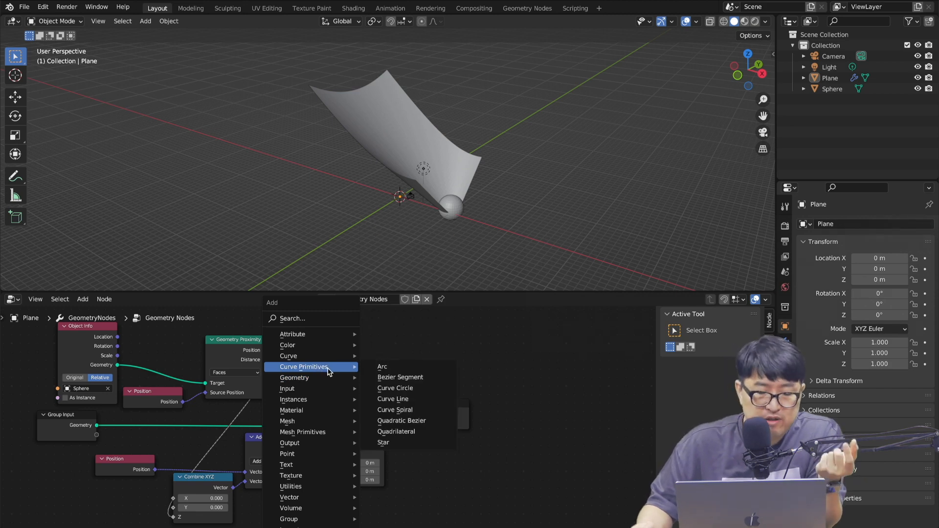
mouse_move(369, 454)
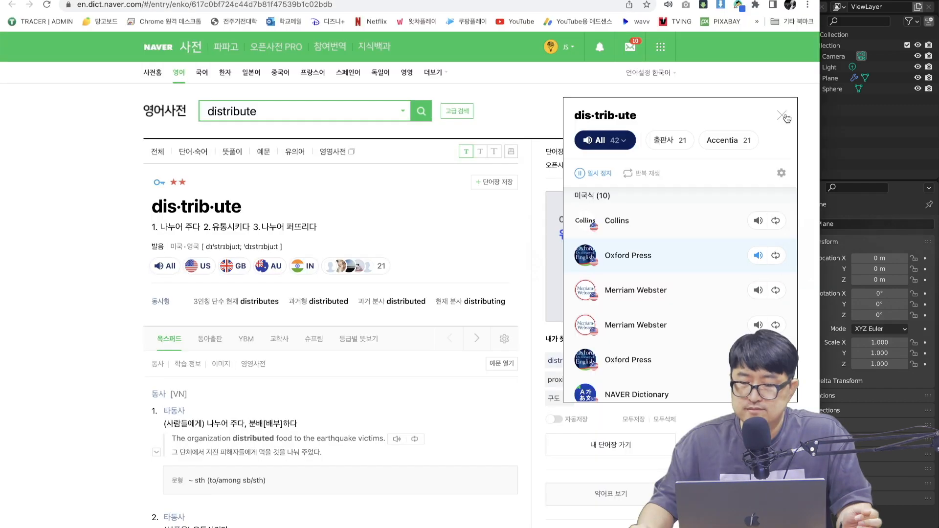
Close the dictionary's pronunciation list for "distribute" and switch back to Blender
left_click(786, 118)
left_click(849, 149)
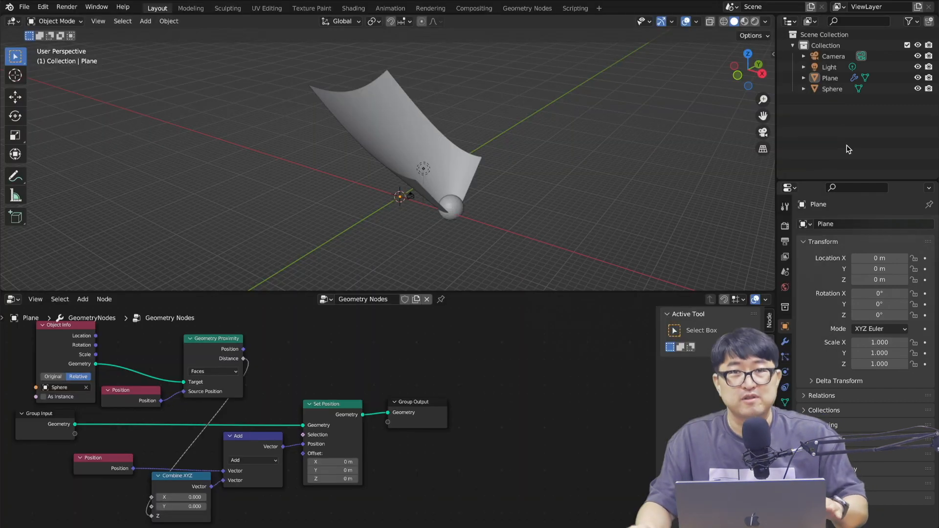
Insert a Distribute Points on Faces node on the link between Set Position and Group Output
middle_click_drag(535, 274, 409, 266)
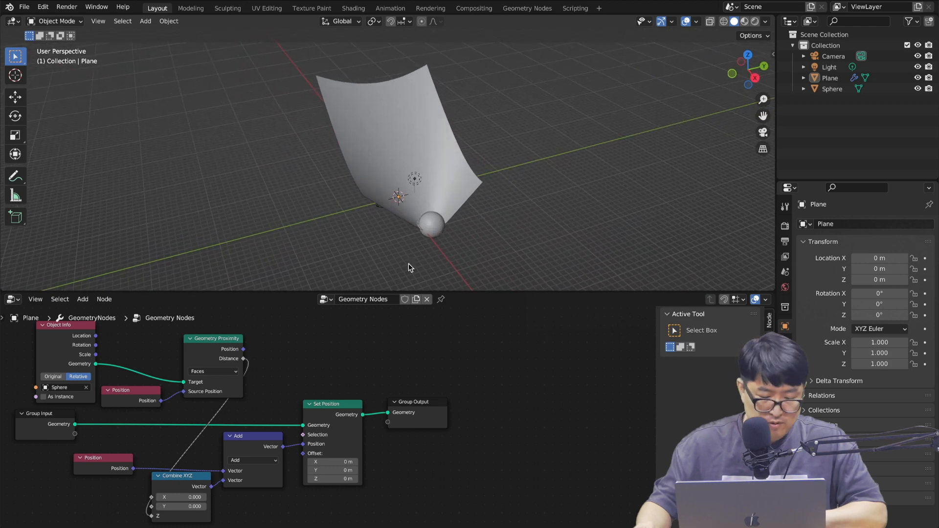
key("shift+a")
mouse_move(313, 332)
left_click(313, 314)
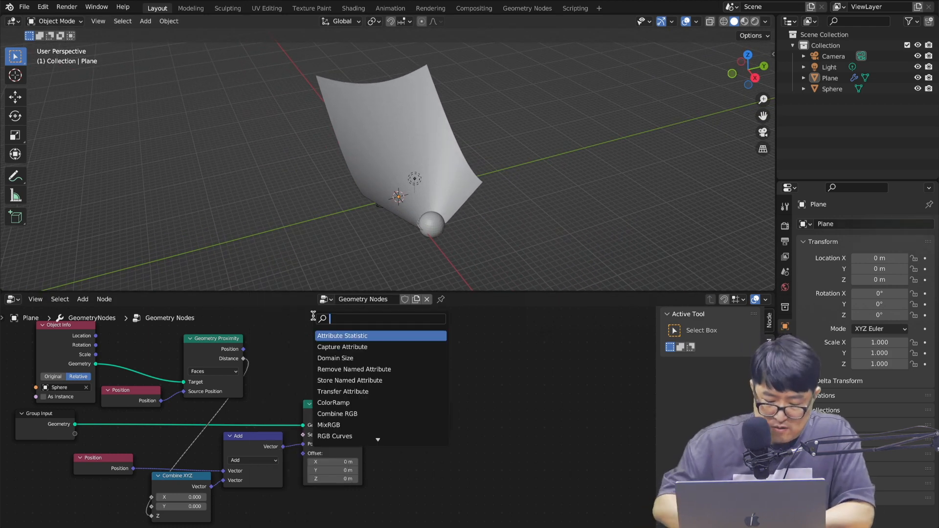
type("distir")
left_click(366, 336)
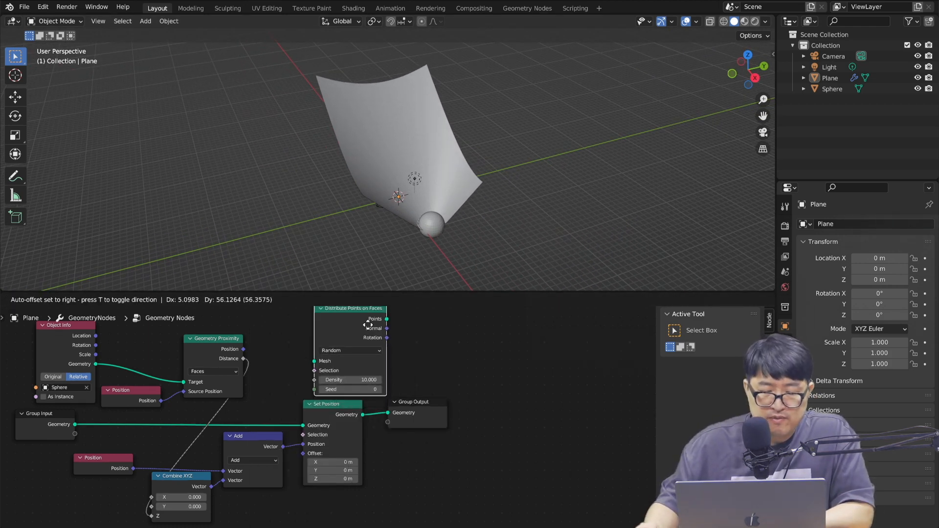
left_click(477, 431)
Inspect the distributed points, then remove the Distribute Points on Faces node while keeping Set Position linked to Group Output
middle_click_drag(432, 241, 443, 167)
scroll(453, 187, "up", 6)
scroll(453, 186, "up", 5)
scroll(453, 186, "down", 3)
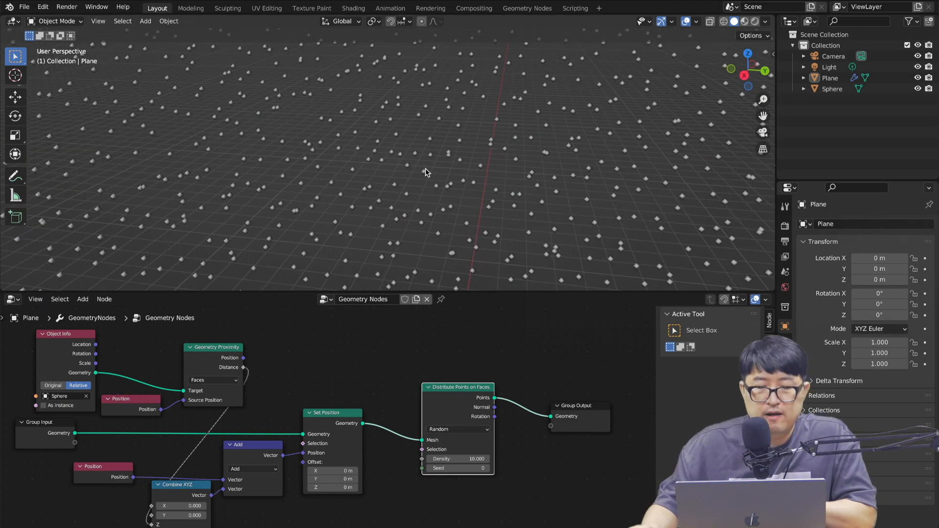
scroll(443, 167, "down", 6)
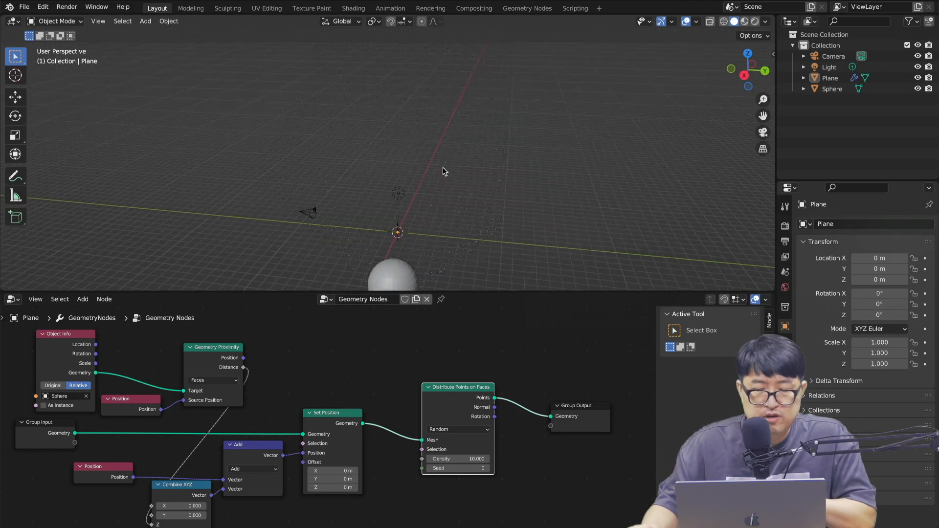
key("ctrl+x")
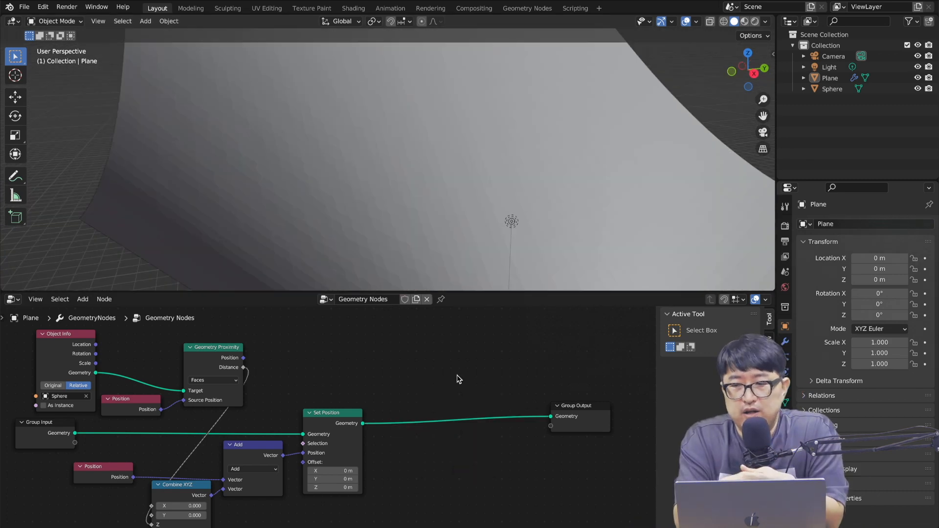